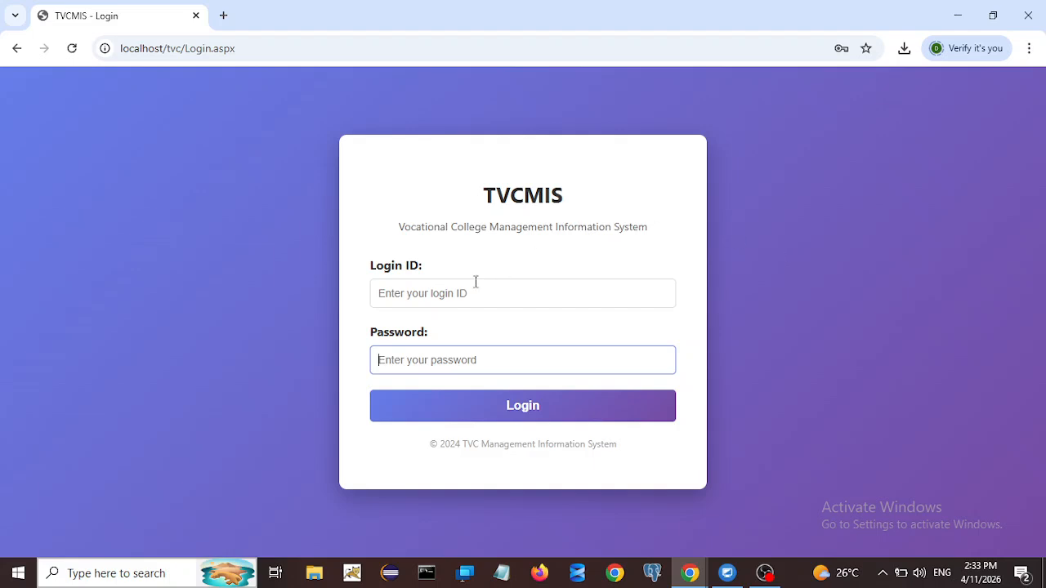
# Step: Sign in with the admin login and password, then reload the Dashboard showing 4 students and 10 users
pyautogui.click(454, 293)
pyautogui.write('admin')
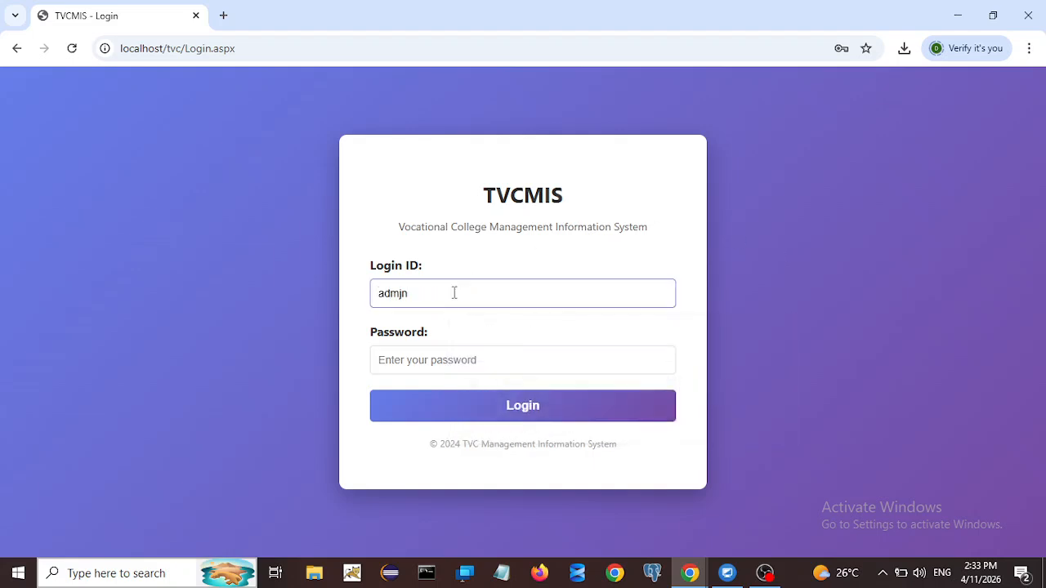
pyautogui.press('BackSpace')
pyautogui.press('BackSpace')
pyautogui.write('in')
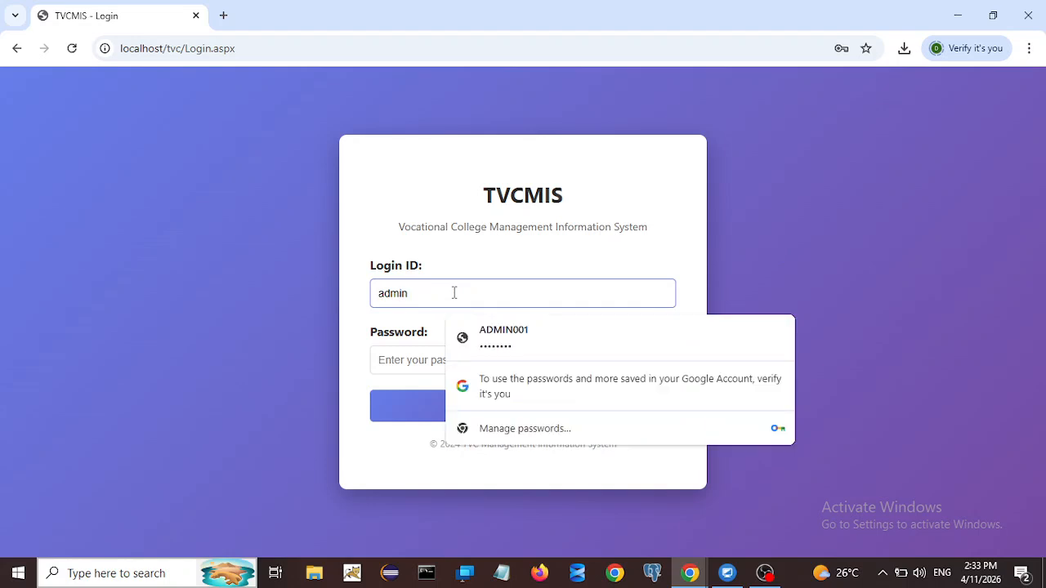
pyautogui.click(401, 367)
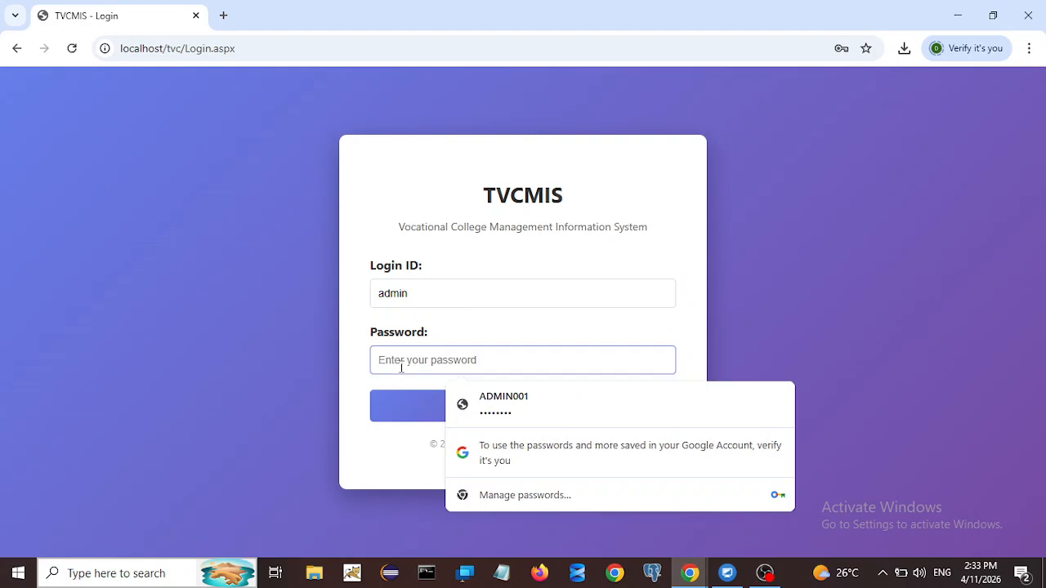
pyautogui.write('••••')
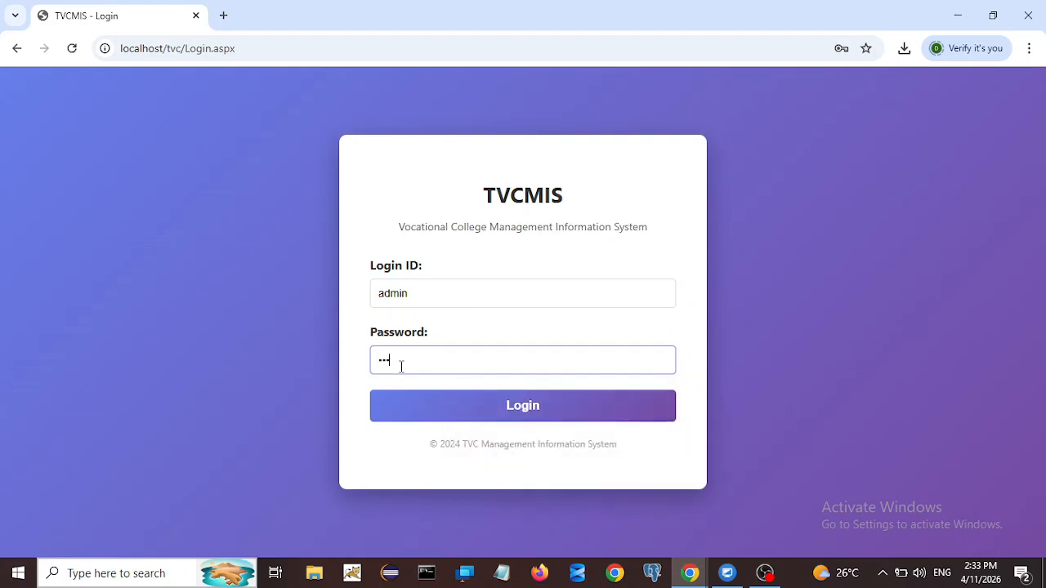
pyautogui.write('•••••')
pyautogui.click(431, 410)
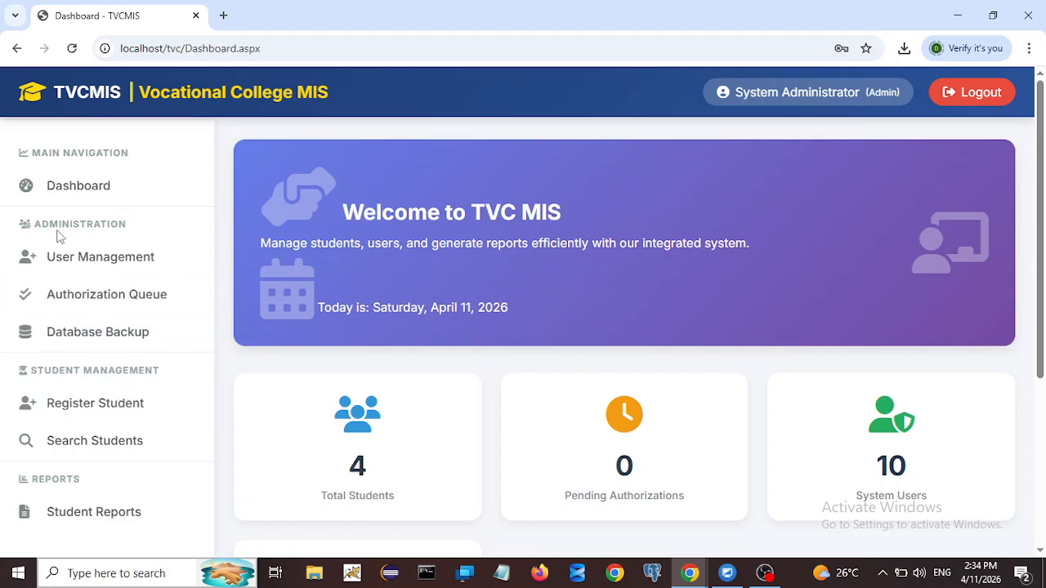
pyautogui.click(75, 191)
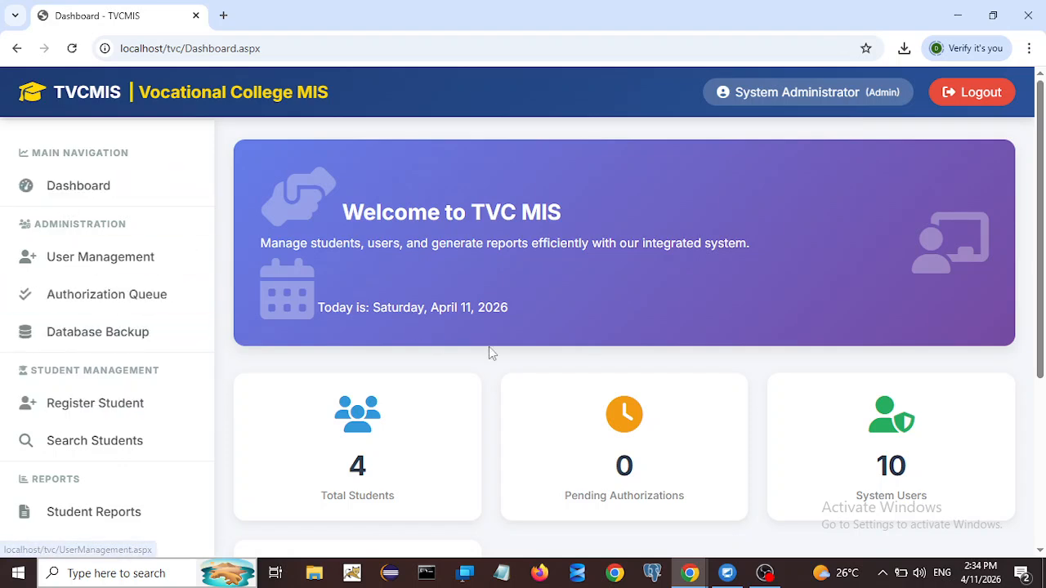
pyautogui.scroll(-2, 530, 328)
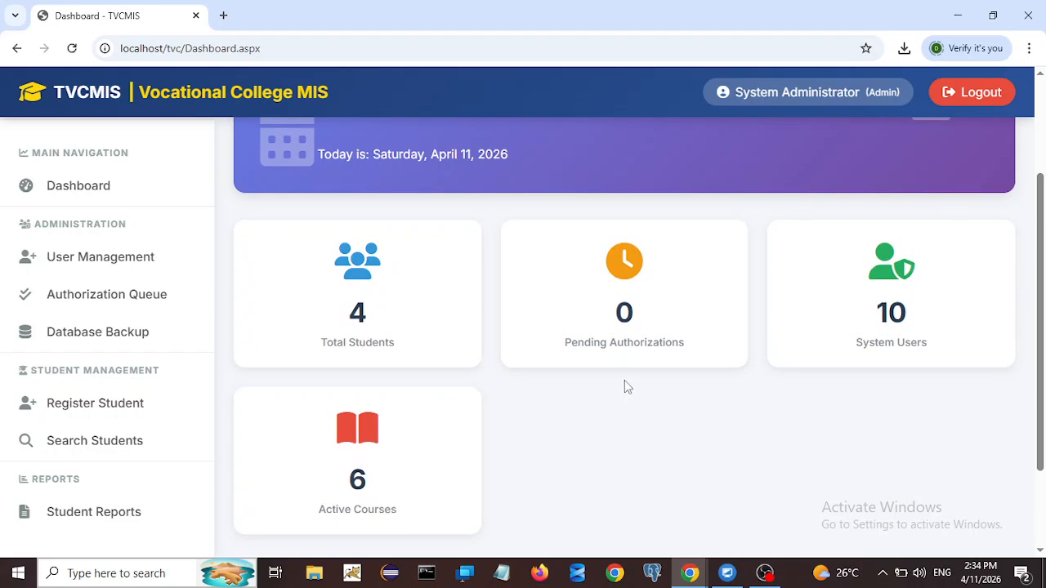
pyautogui.scroll(2, 635, 380)
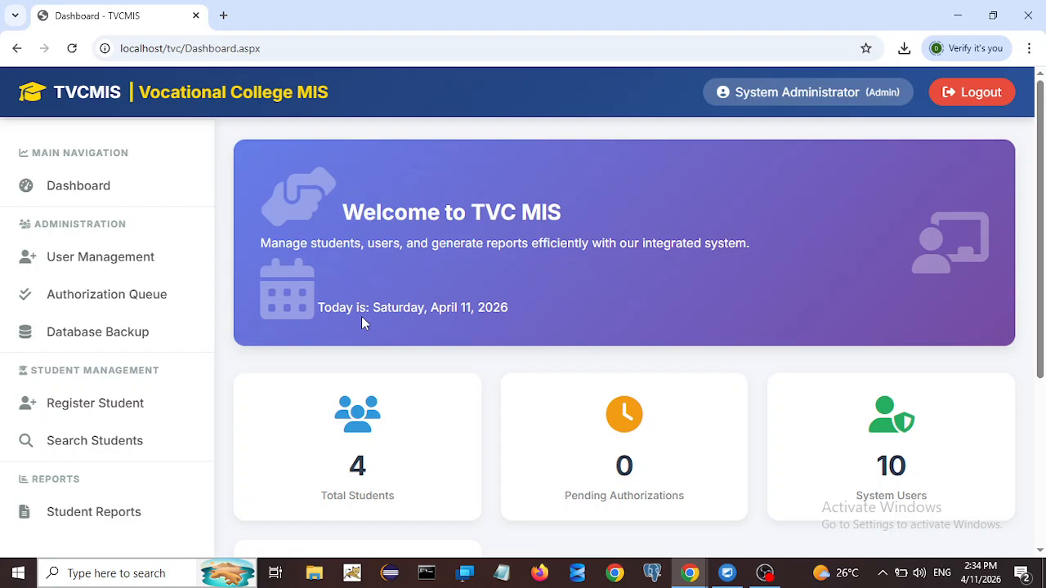
# Step: Open the Register Student form and enter the student's full name and national ID number
pyautogui.click(90, 406)
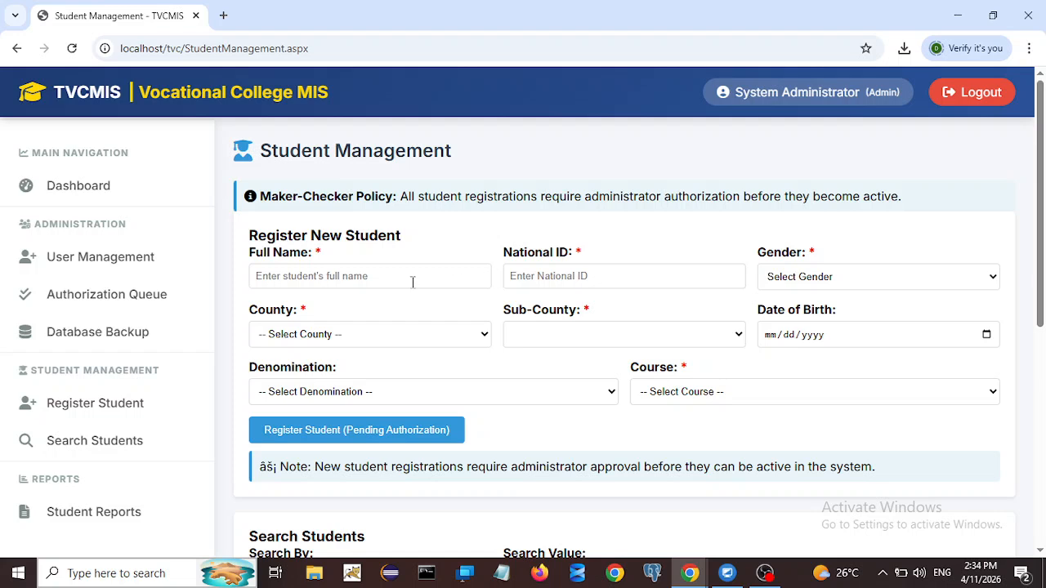
pyautogui.click(365, 278)
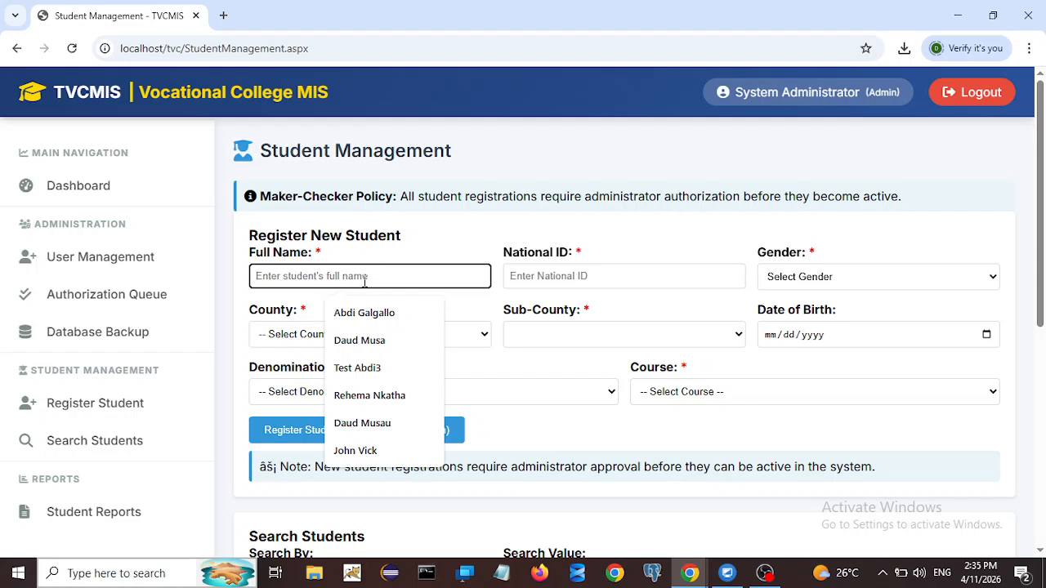
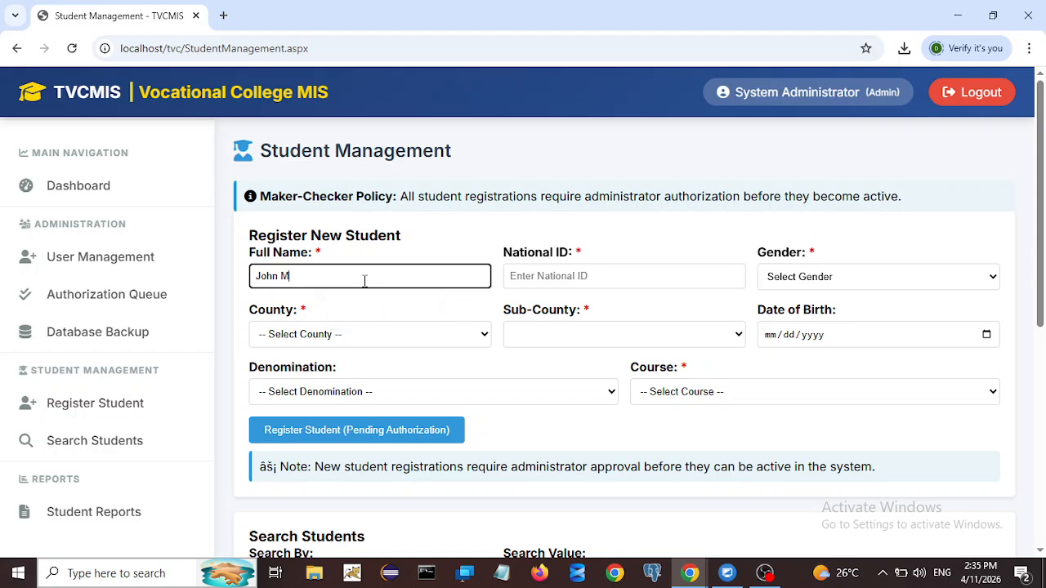
pyautogui.click(545, 281)
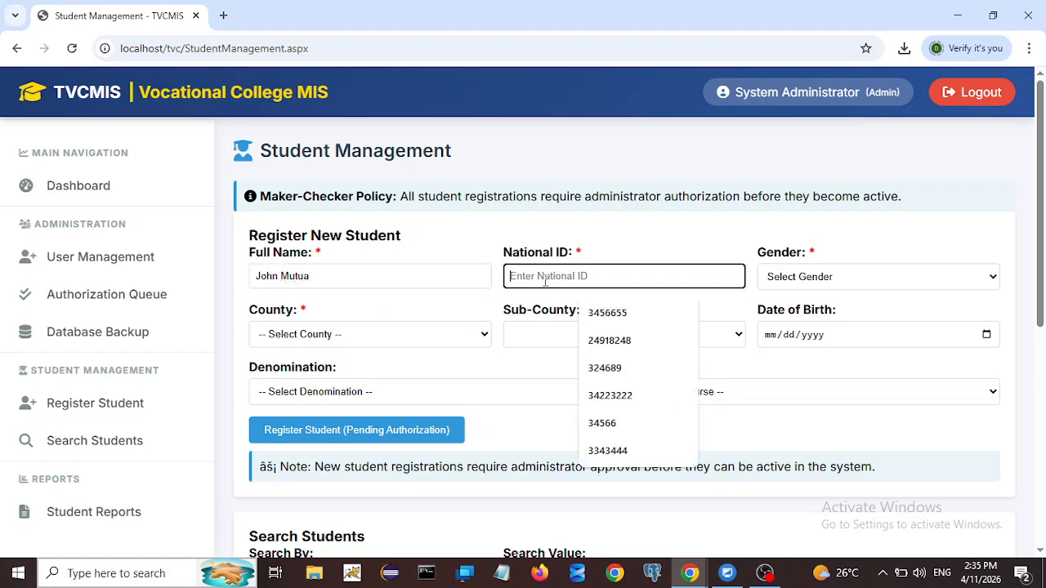
pyautogui.write('3')
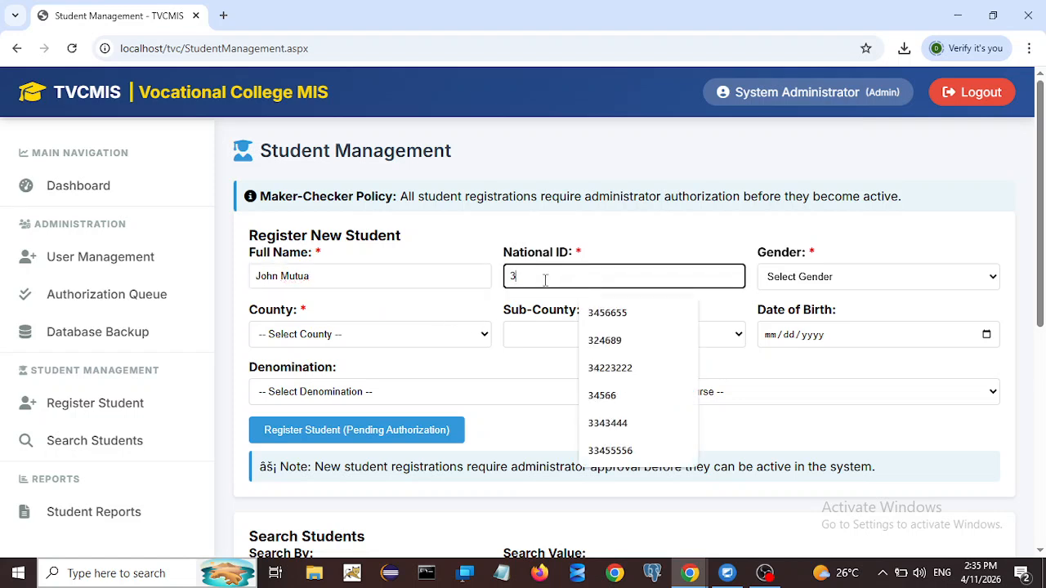
pyautogui.write('4567890')
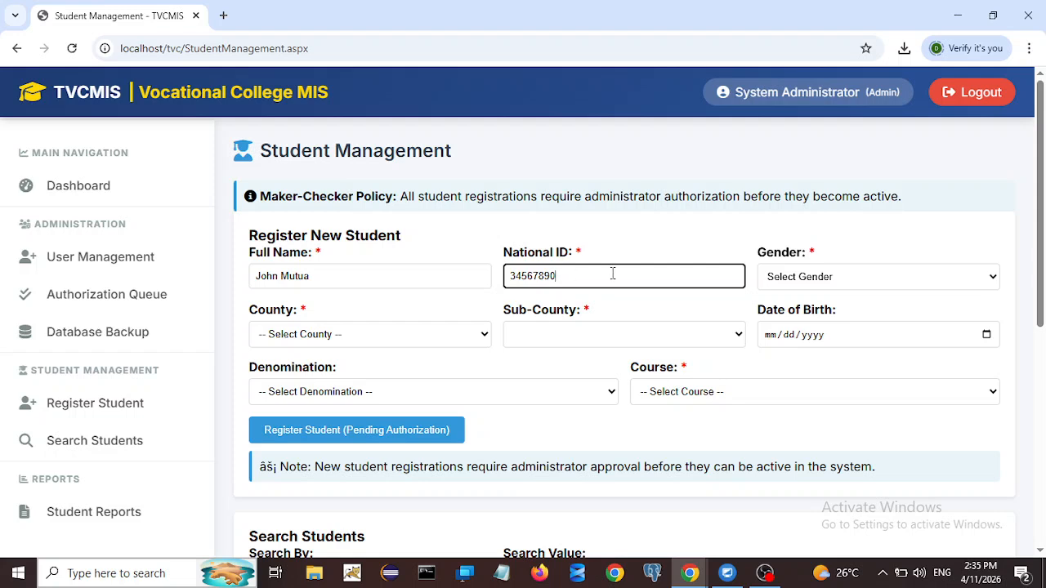
# Step: Set gender Male, county Isiolo, sub-county Garbatulla and date of birth 01/01/2000
pyautogui.click(827, 282)
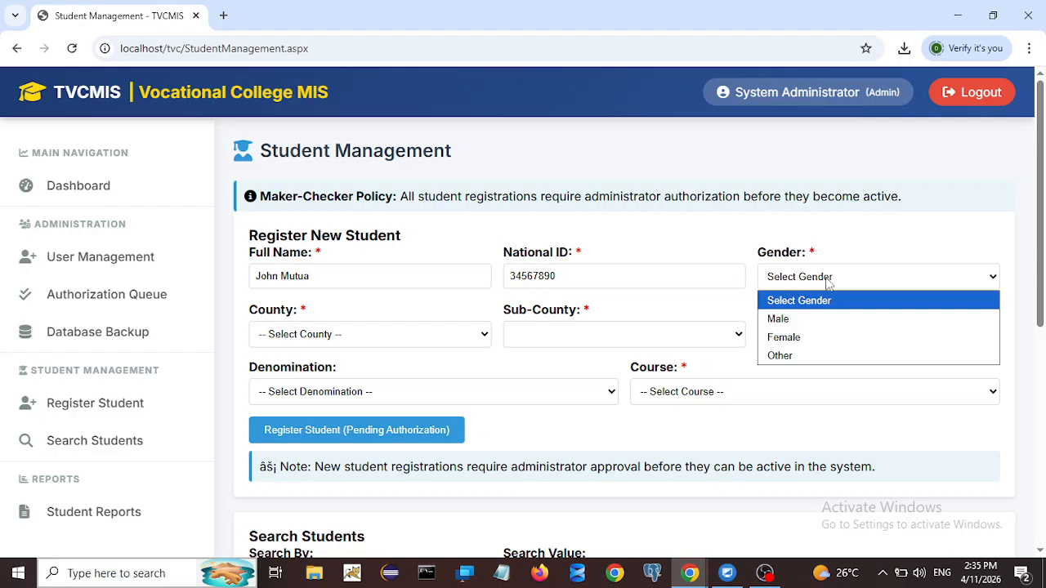
pyautogui.click(781, 322)
pyautogui.click(323, 336)
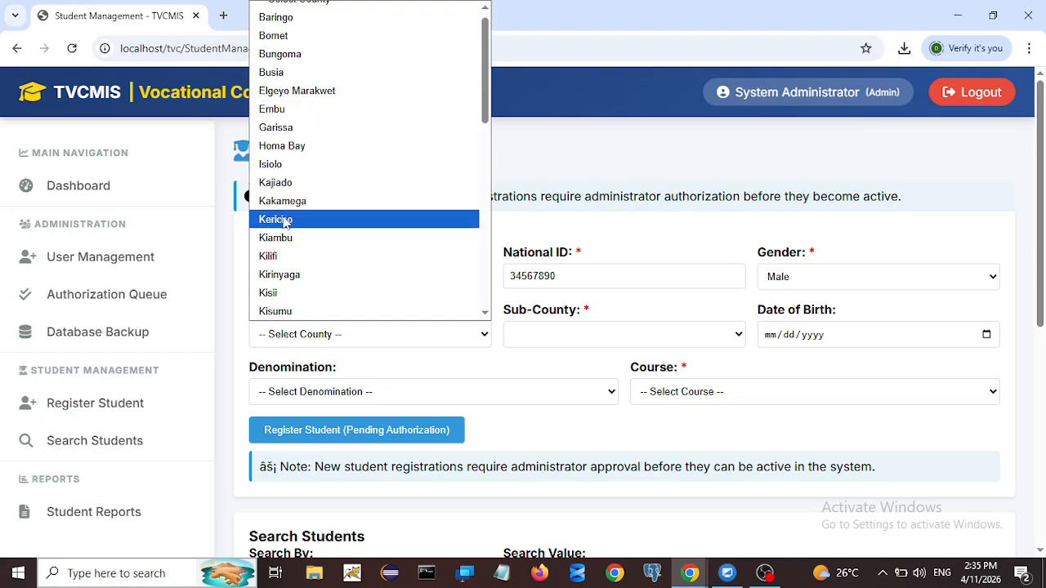
pyautogui.scroll(1, 305, 258)
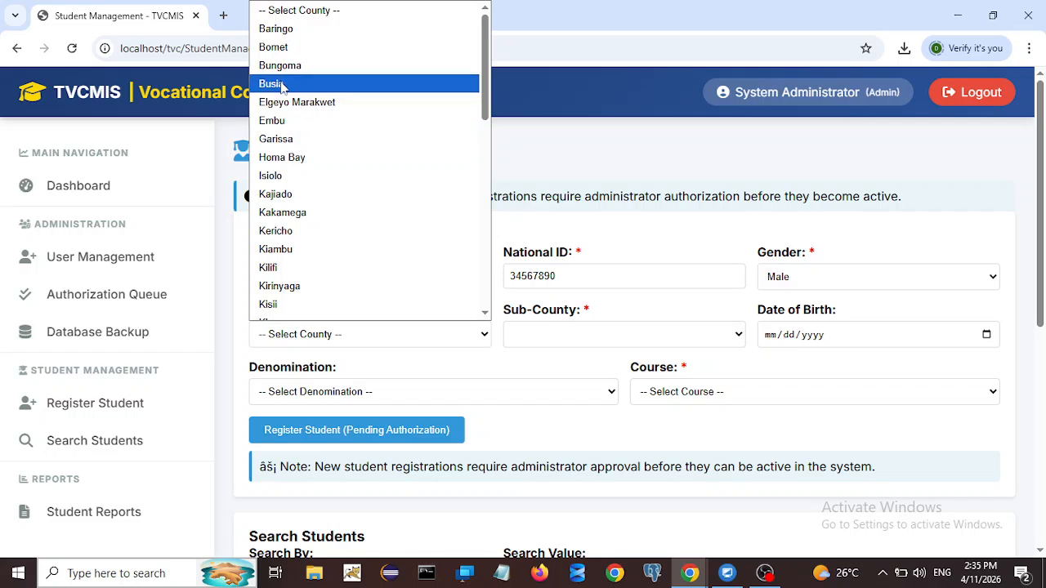
pyautogui.click(273, 176)
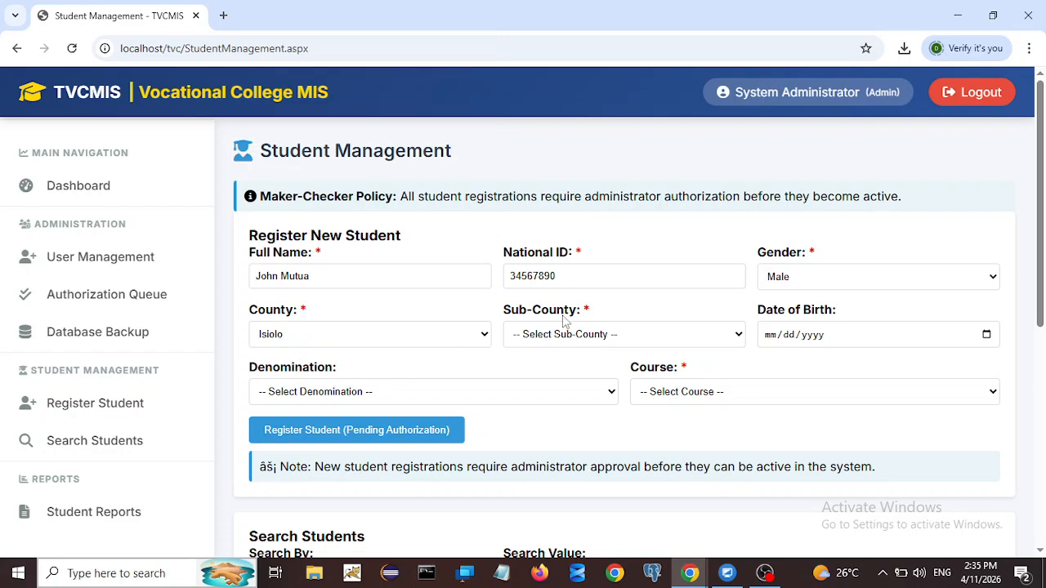
pyautogui.click(589, 336)
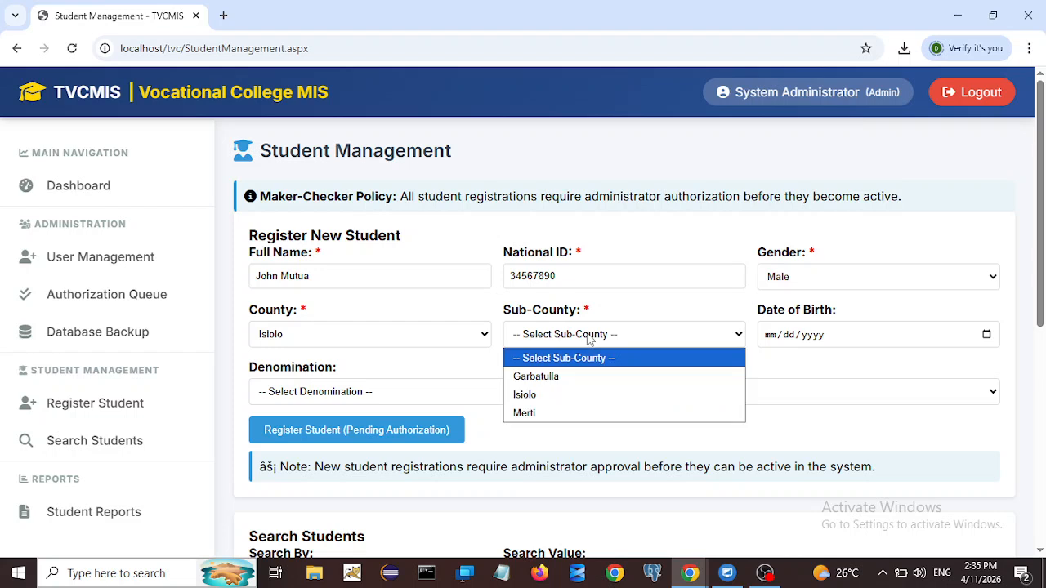
pyautogui.click(533, 377)
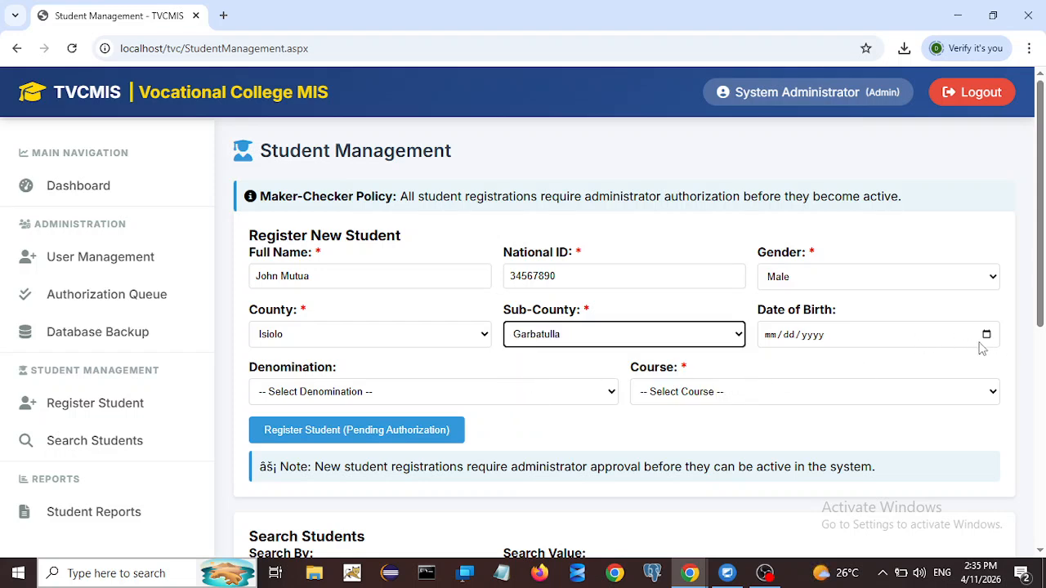
pyautogui.click(901, 343)
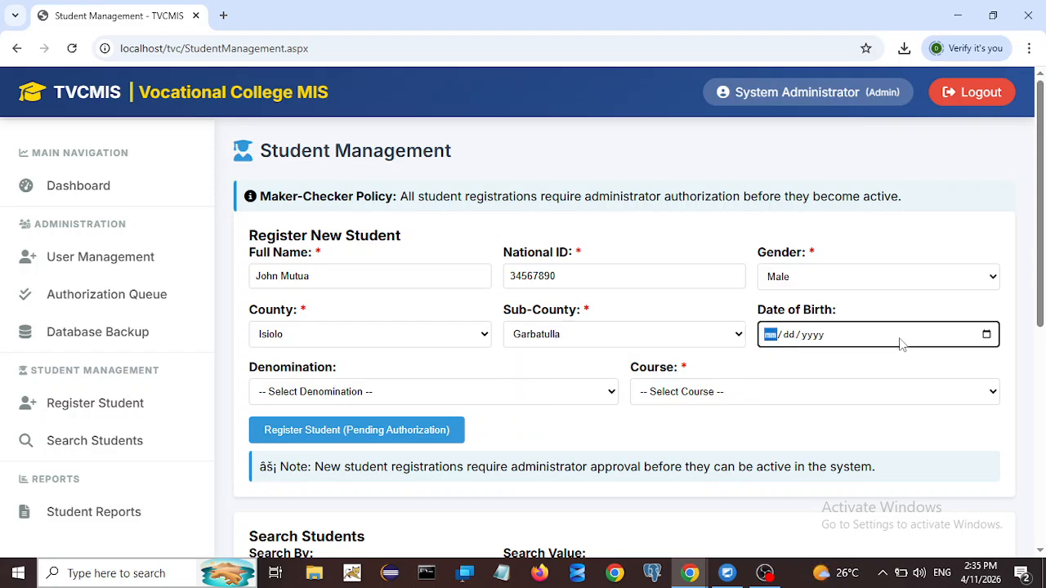
pyautogui.write('01/01/')
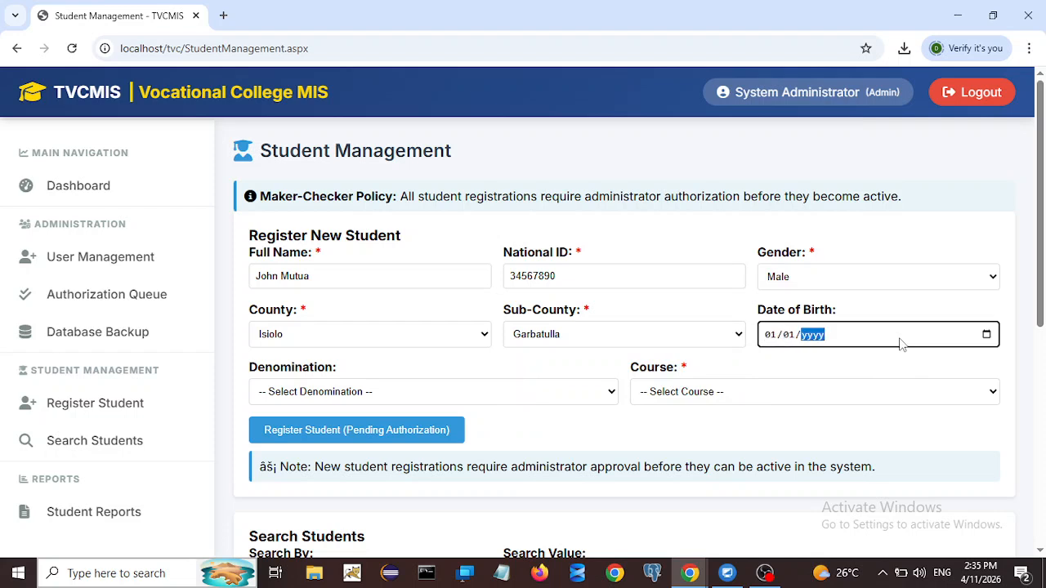
pyautogui.write('2000')
# Step: Choose Christian as the denomination and Electrical Engineering as the course
pyautogui.click(525, 399)
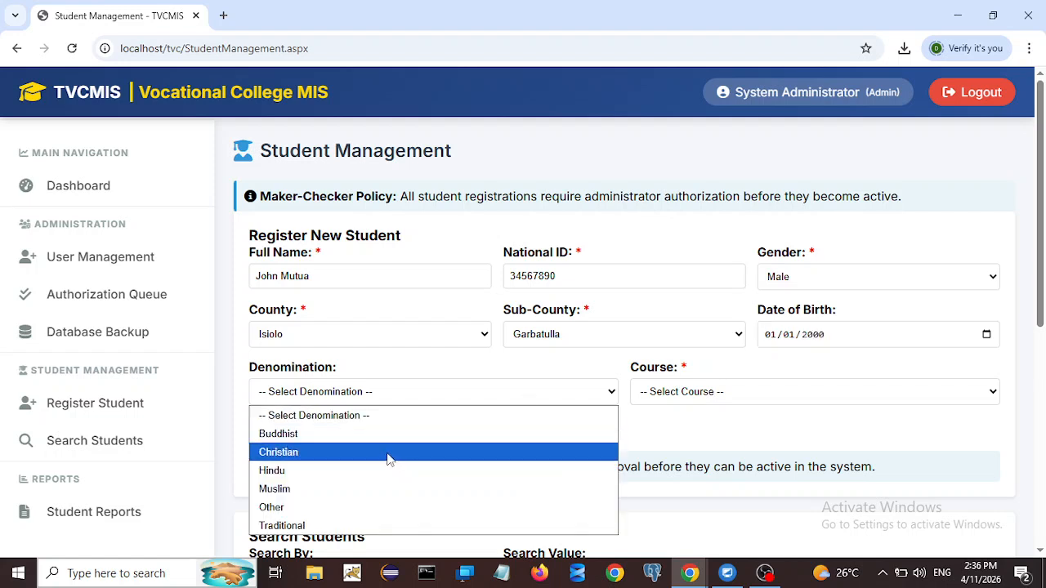
pyautogui.click(290, 454)
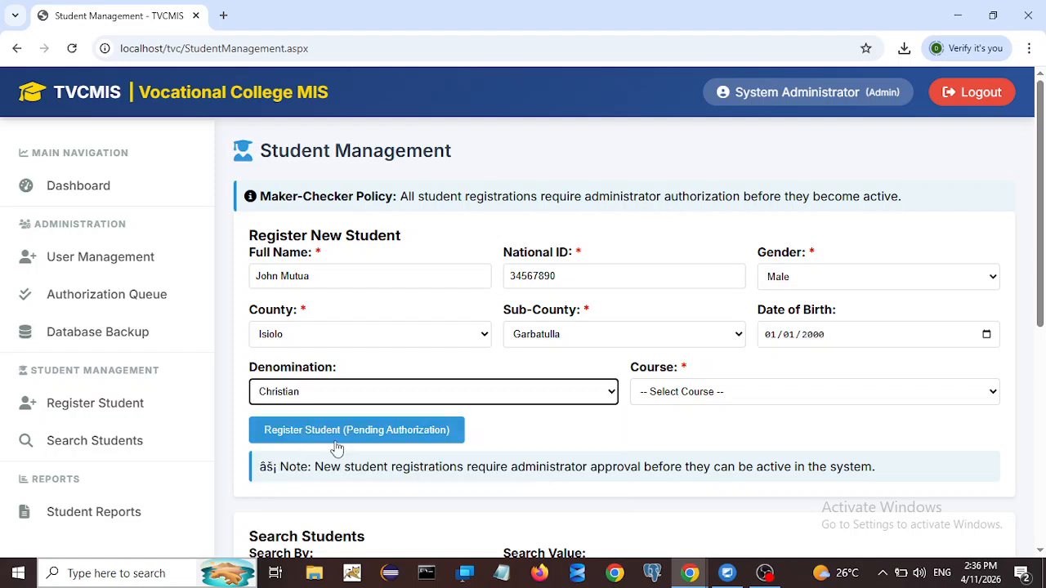
pyautogui.click(707, 397)
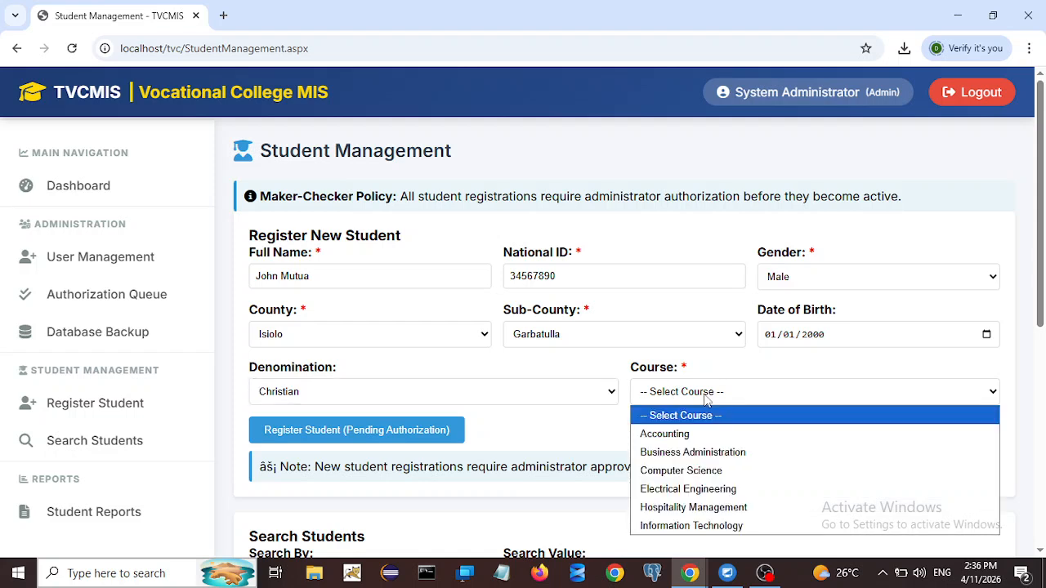
pyautogui.click(688, 491)
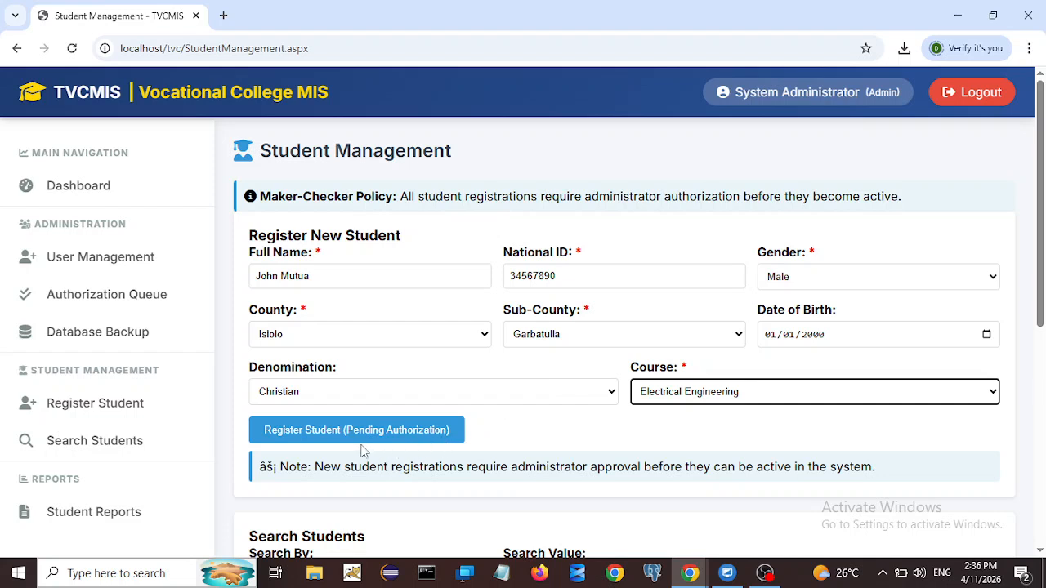
# Step: Submit the registration as Pending Authorization and dismiss the success alert
pyautogui.click(317, 431)
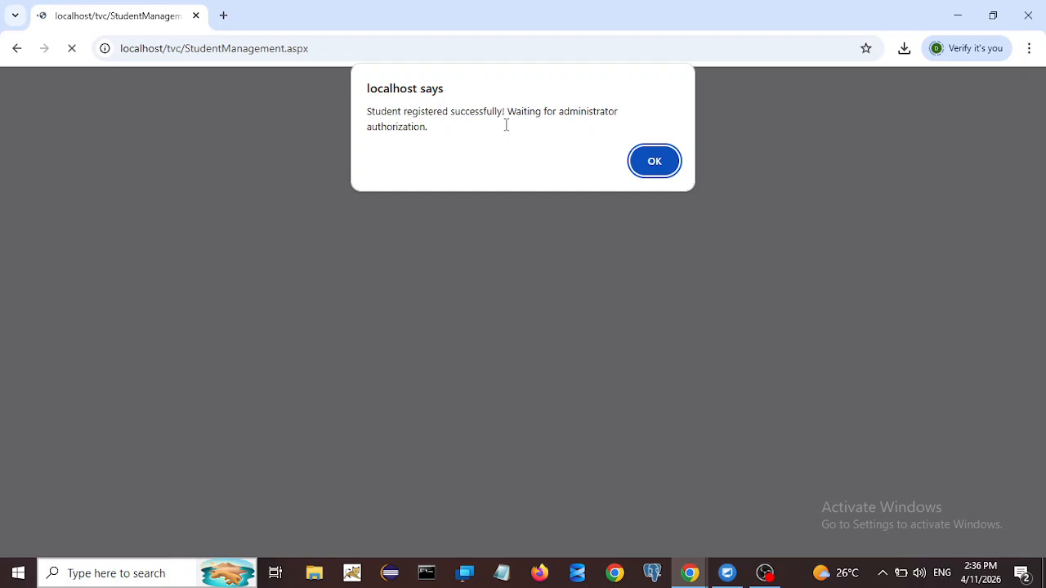
pyautogui.click(650, 166)
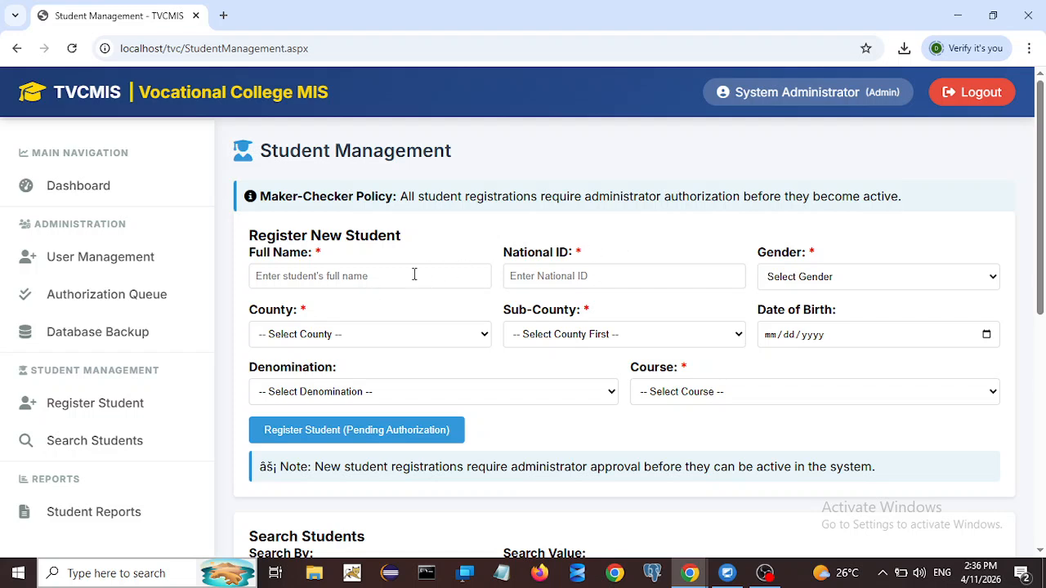
# Step: Log out and sign in again with the other saved administrator login and its password
pyautogui.click(962, 106)
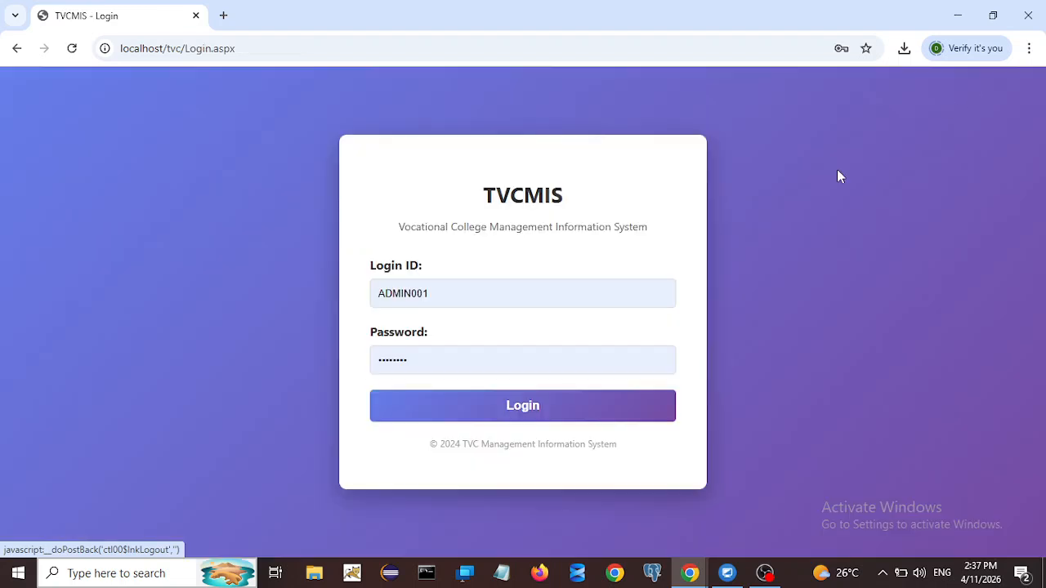
pyautogui.doubleClick(465, 297)
pyautogui.write('joh')
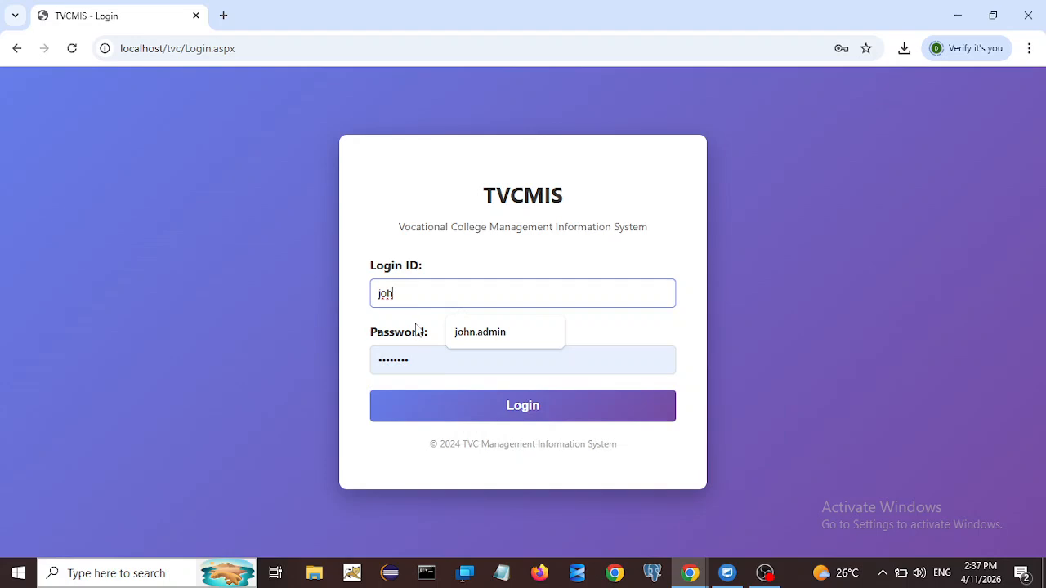
pyautogui.click(462, 339)
pyautogui.press('Tab')
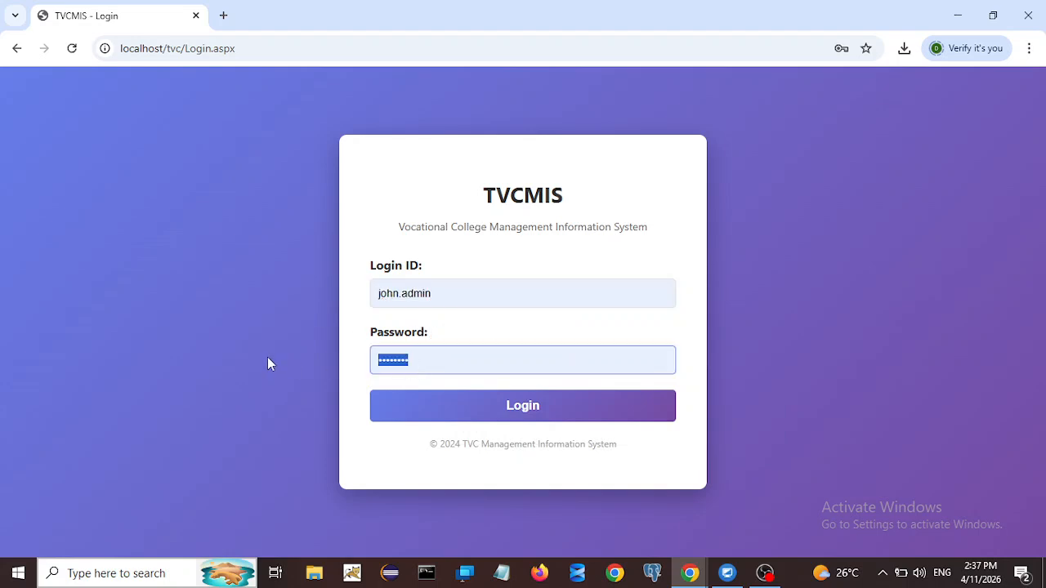
pyautogui.write('***')
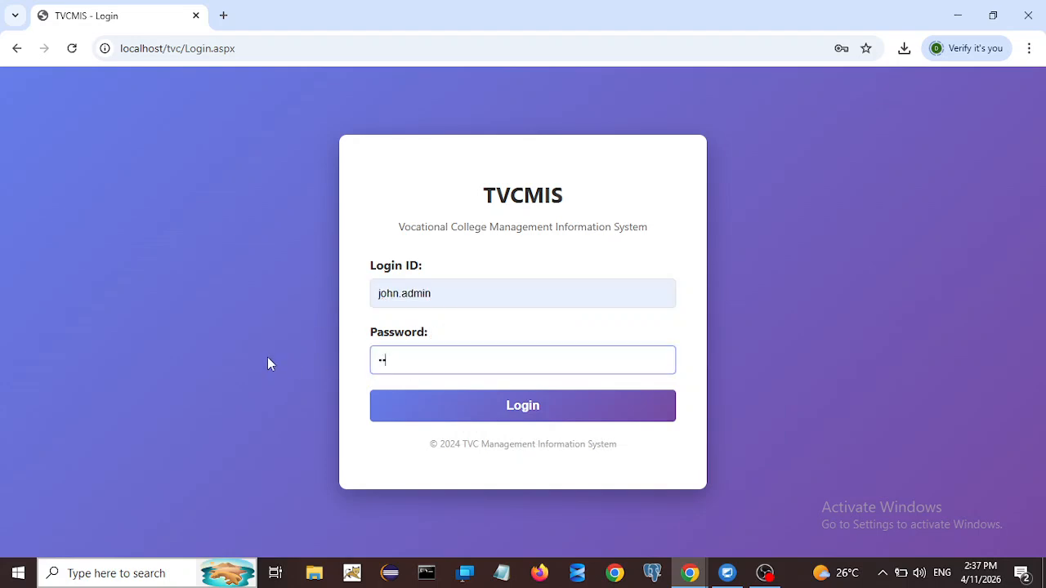
pyautogui.write('******')
pyautogui.click(433, 407)
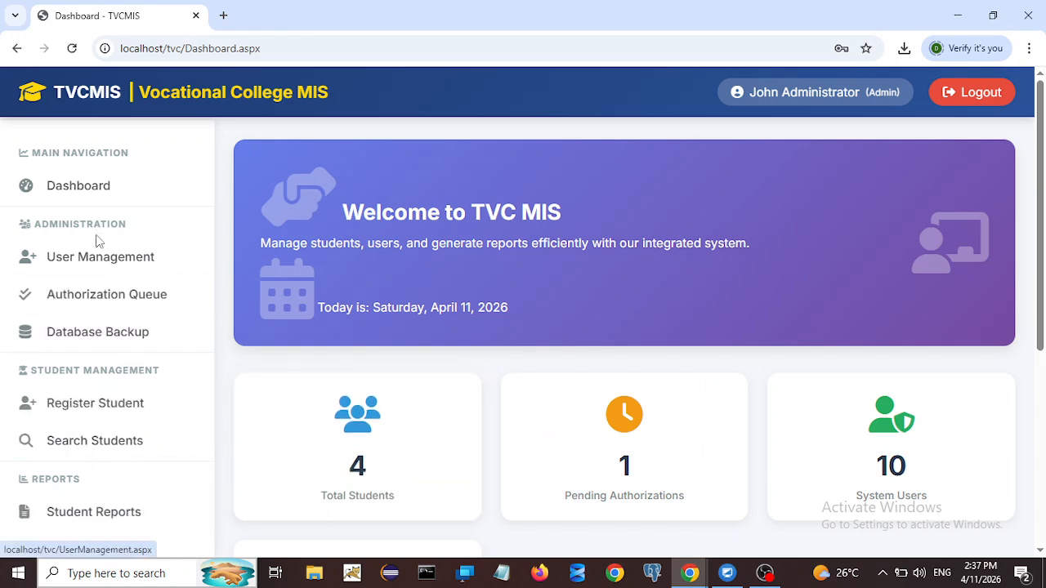
# Step: Open the Authorization Queue and filter it by type to Student Registrations
pyautogui.click(108, 304)
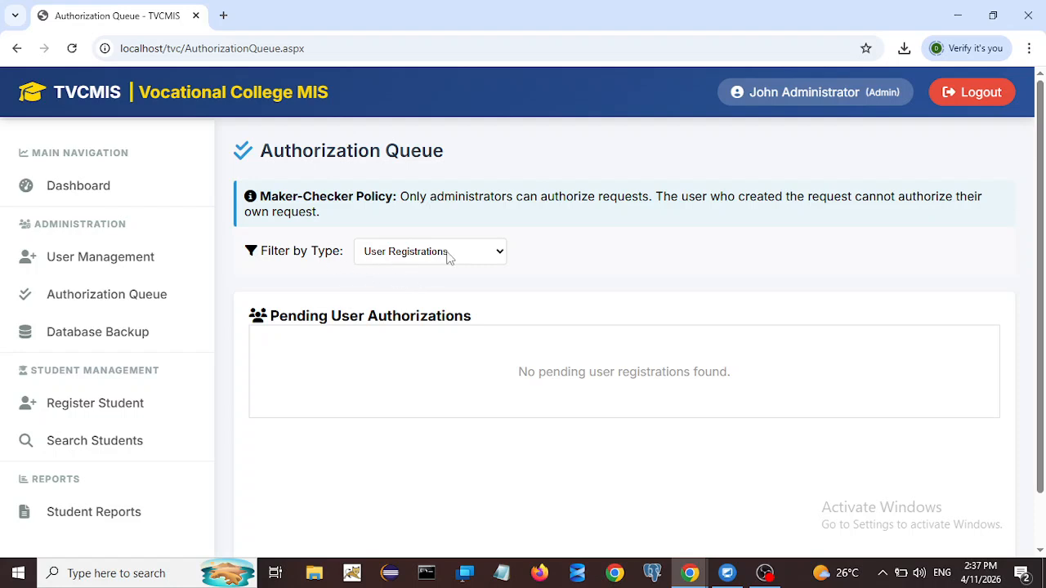
pyautogui.click(500, 255)
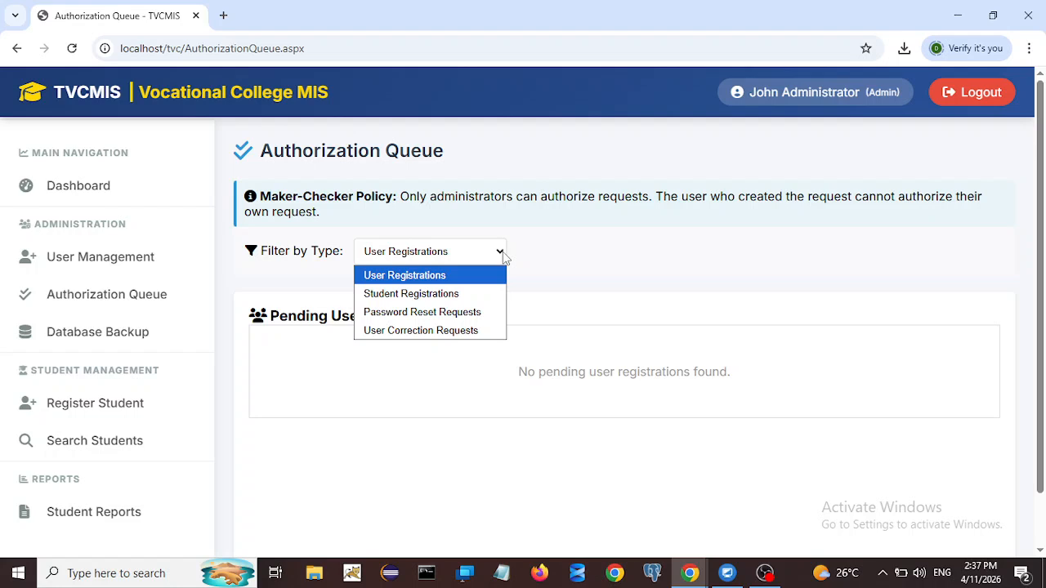
pyautogui.click(392, 296)
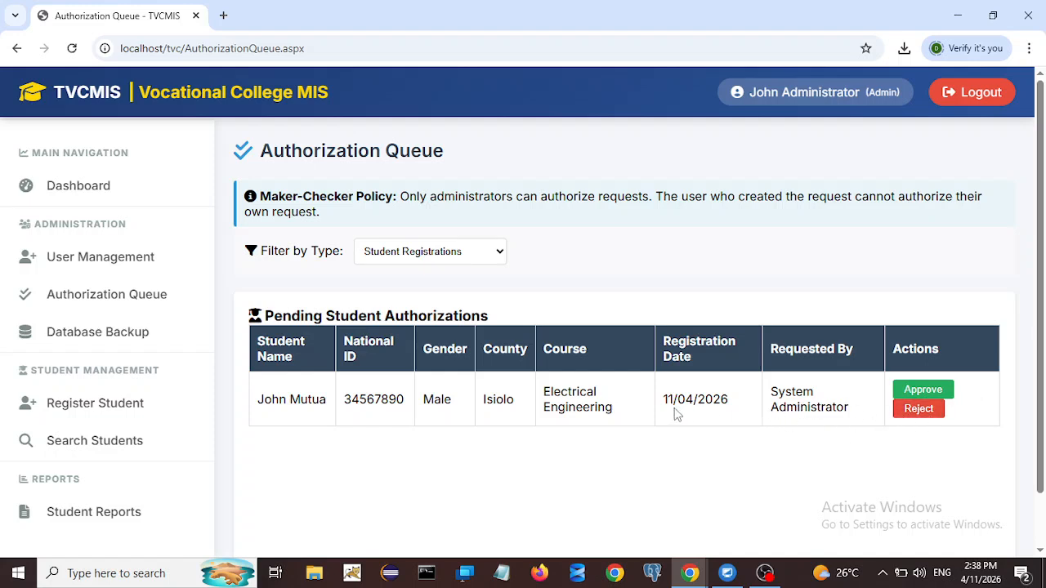
# Step: Approve the pending Electrical Engineering student row and dismiss the confirmation alert
pyautogui.click(907, 393)
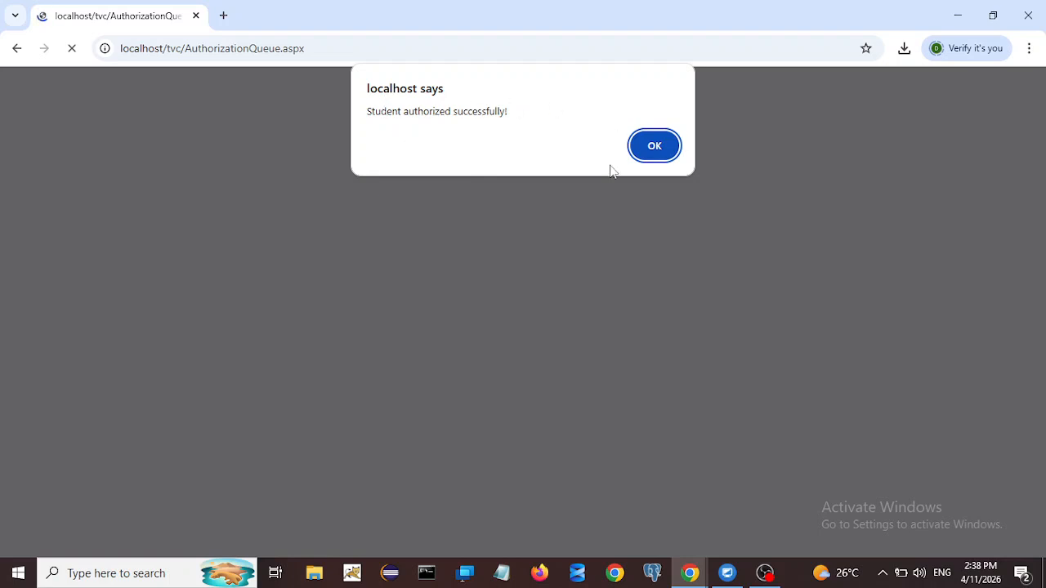
pyautogui.click(652, 147)
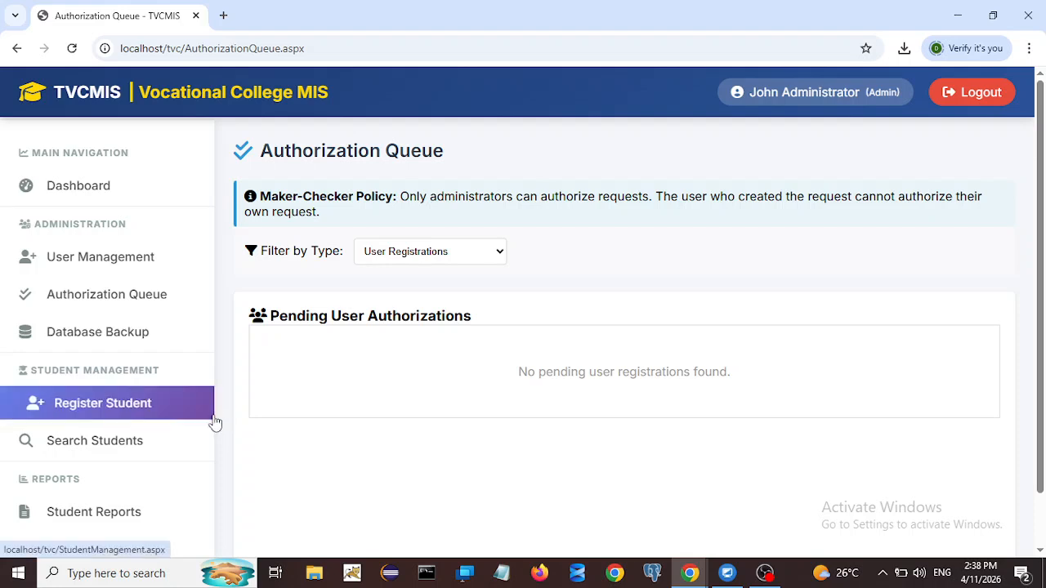
# Step: Go to Search Students in the sidebar to reach Advanced Student Search
pyautogui.scroll(-1, 118, 423)
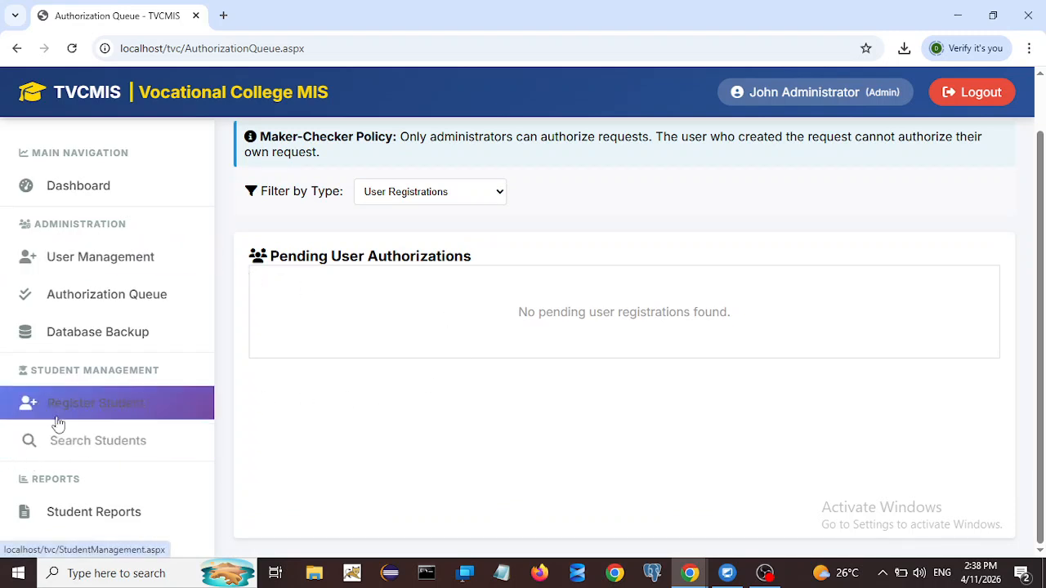
pyautogui.click(70, 445)
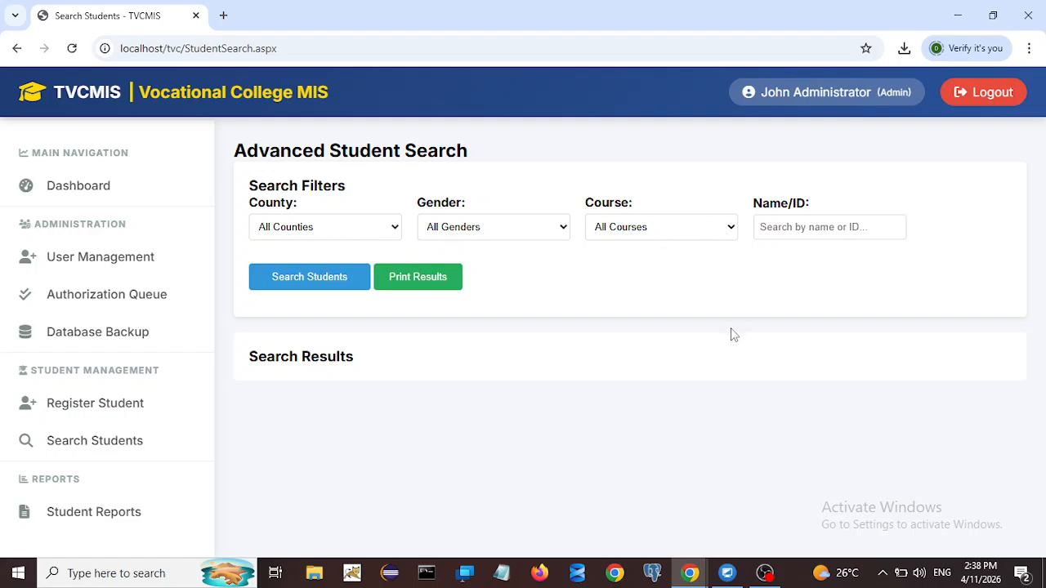
# Step: Search by the new student's surname and check the single Electrical Engineering result, including date of birth
pyautogui.click(783, 228)
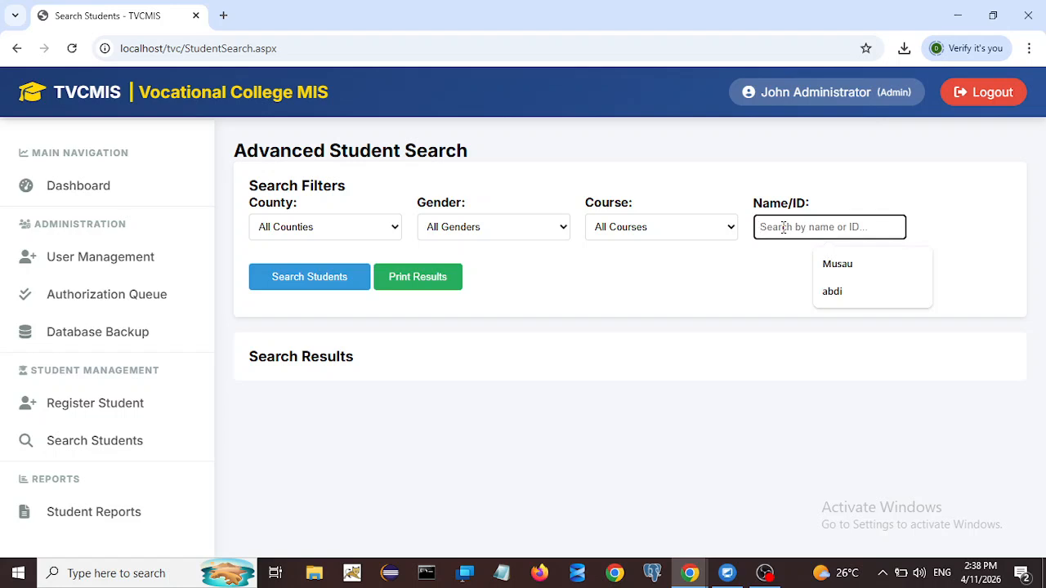
pyautogui.write('mu')
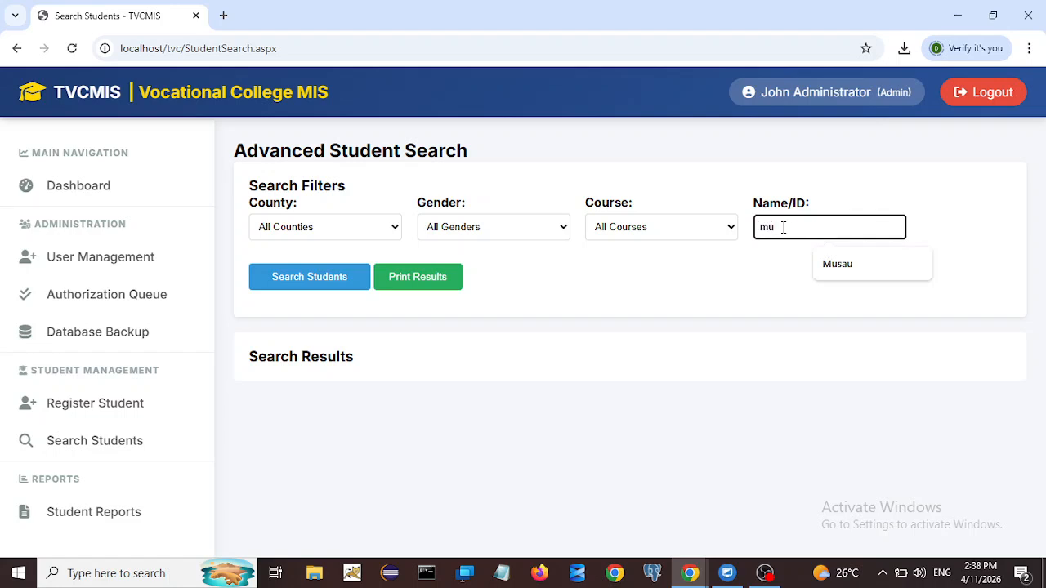
pyautogui.write('tua')
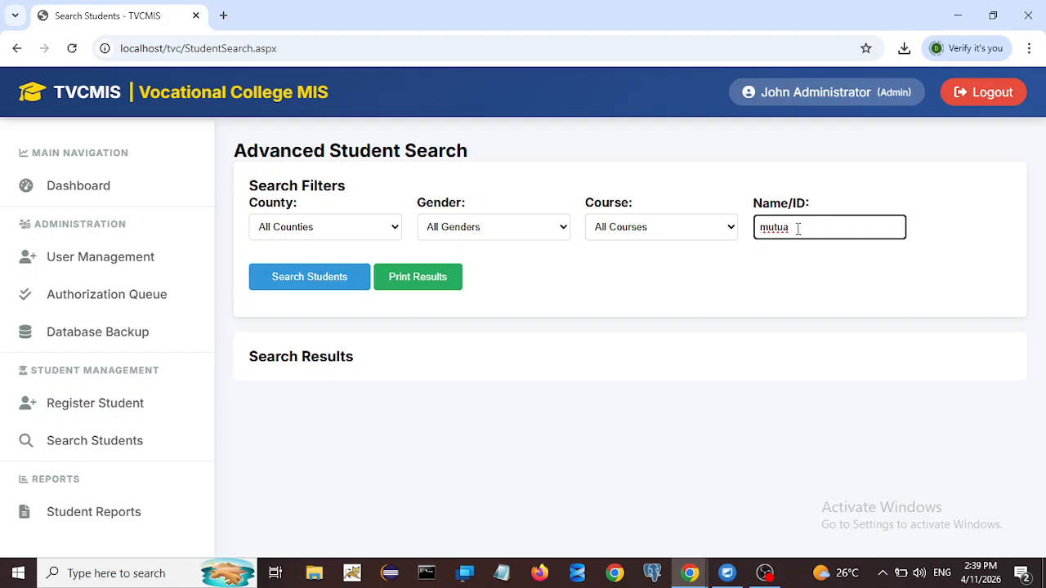
pyautogui.click(311, 280)
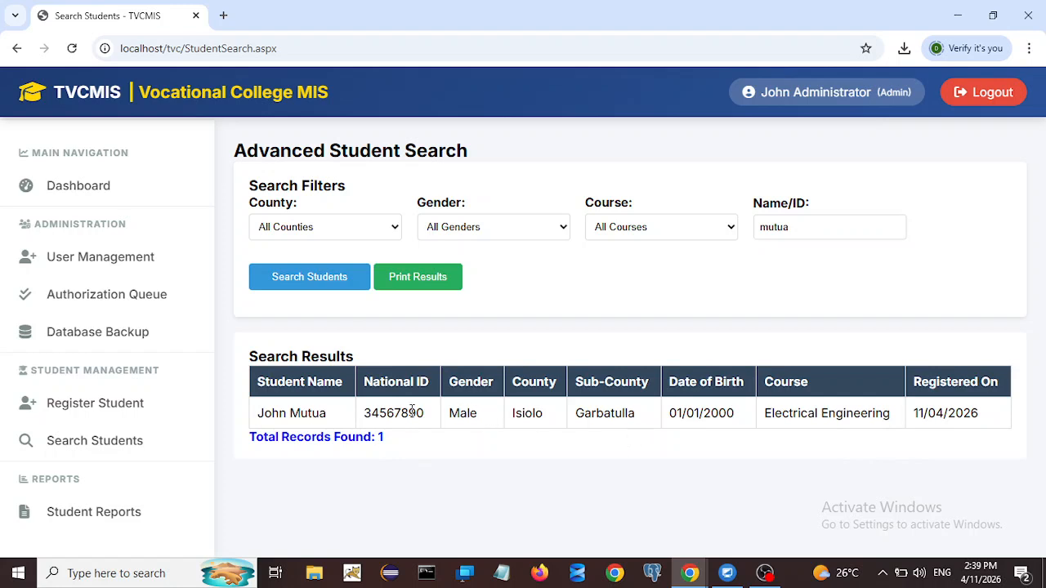
pyautogui.moveTo(270, 415); pyautogui.dragTo(355, 416)
pyautogui.click(321, 417)
pyautogui.click(396, 414)
pyautogui.moveTo(706, 406)
pyautogui.mouseDown()
pyautogui.moveTo(713, 412)
pyautogui.moveTo(700, 415)
pyautogui.mouseUp()
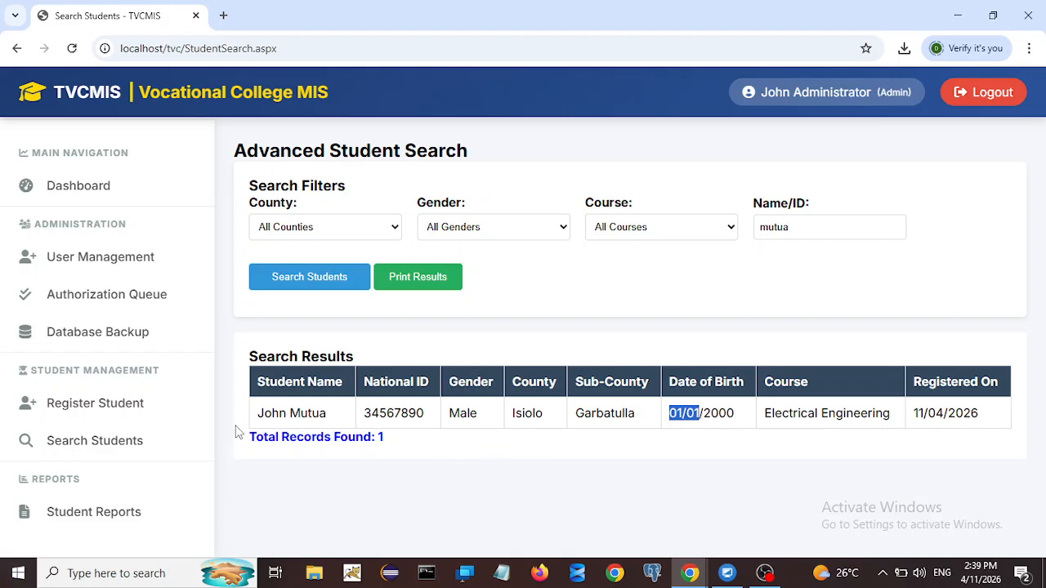
# Step: Open Student Reports, dismiss the Translate popup, review the County, Gender and Course lists, then set County to Isiolo
pyautogui.click(80, 517)
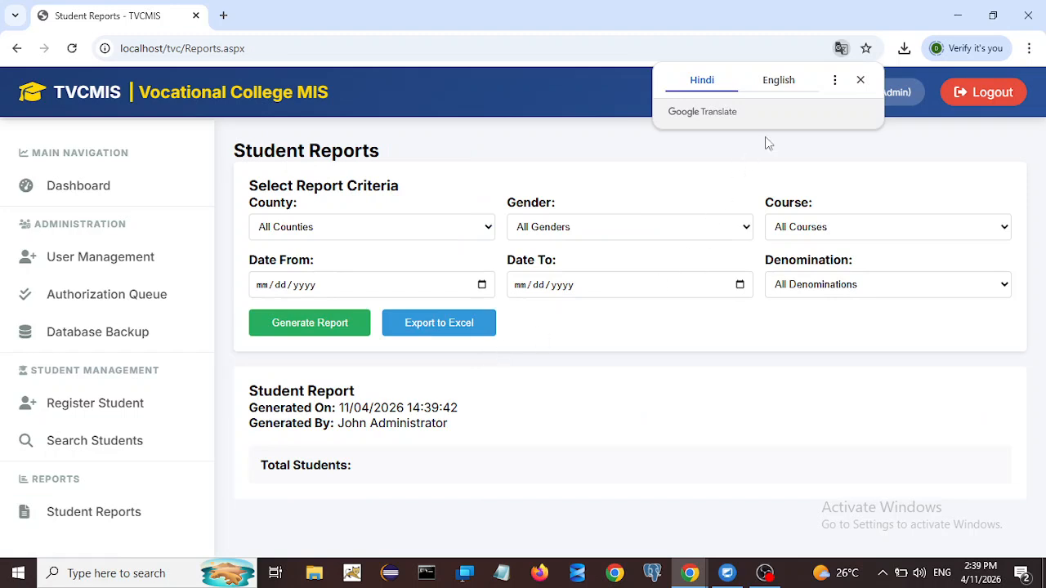
pyautogui.click(860, 79)
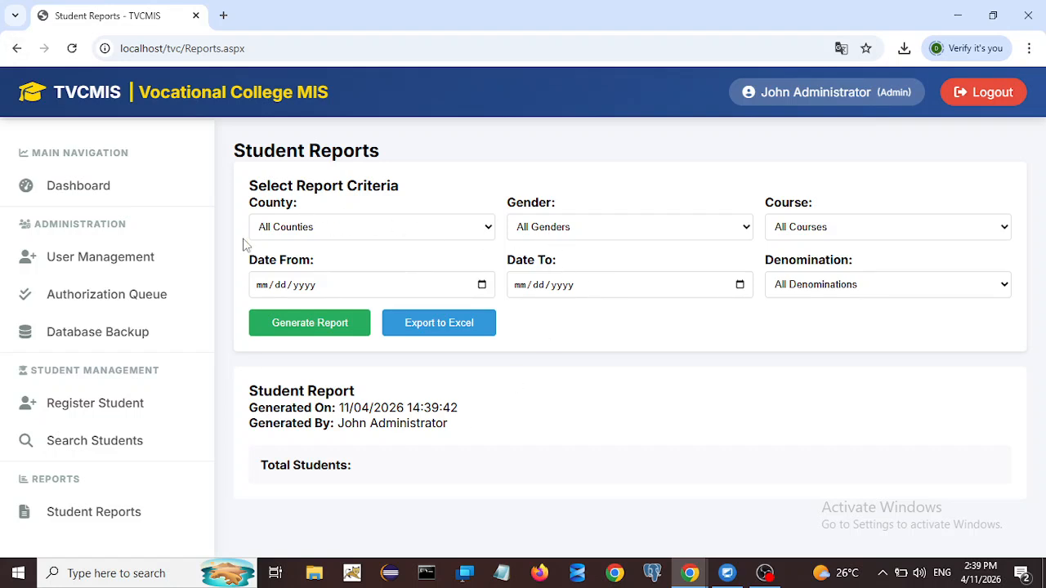
pyautogui.click(377, 234)
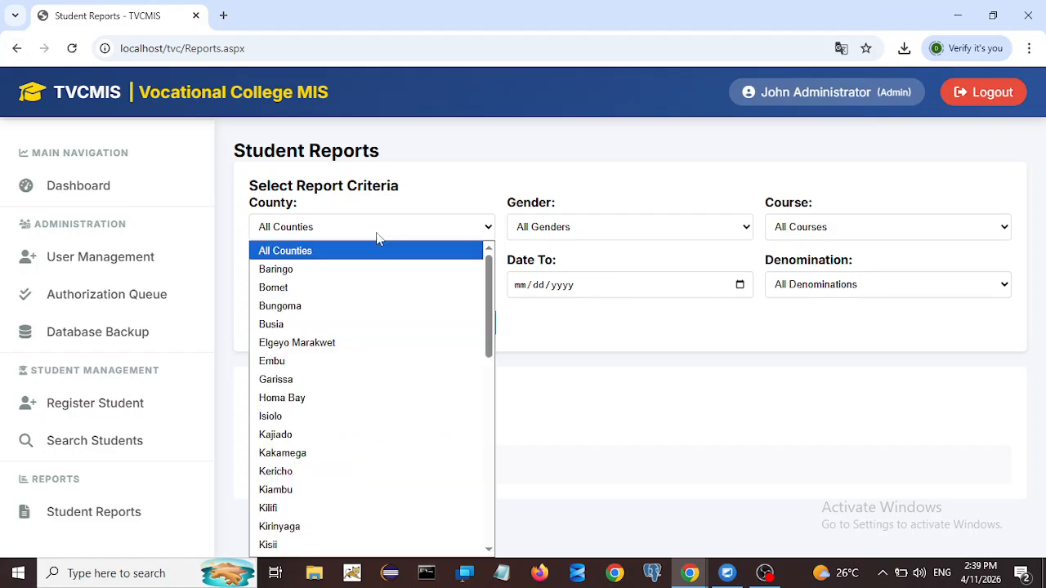
pyautogui.moveTo(490, 303); pyautogui.dragTo(488, 282)
pyautogui.click(687, 359)
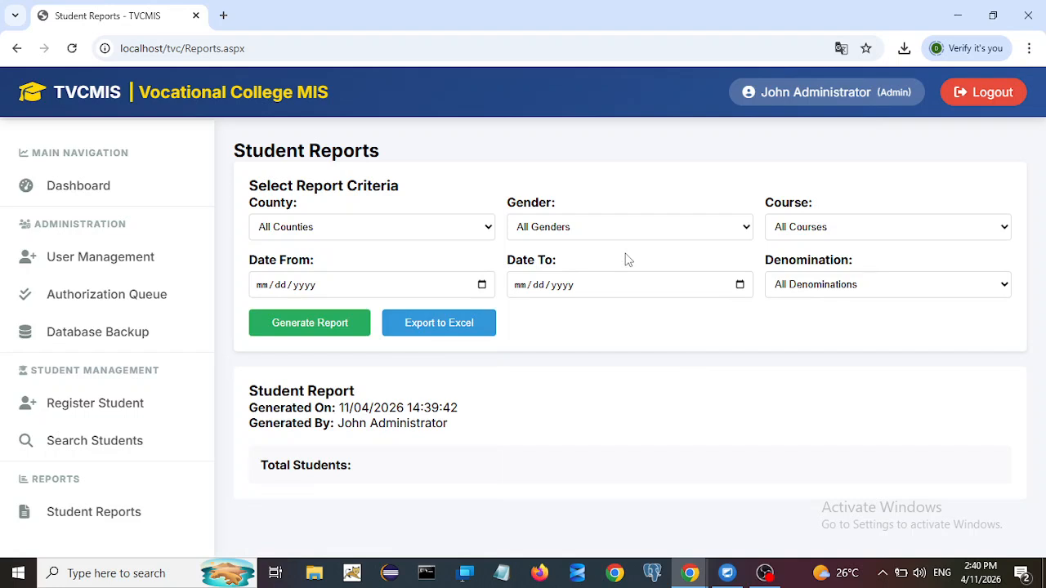
pyautogui.click(575, 233)
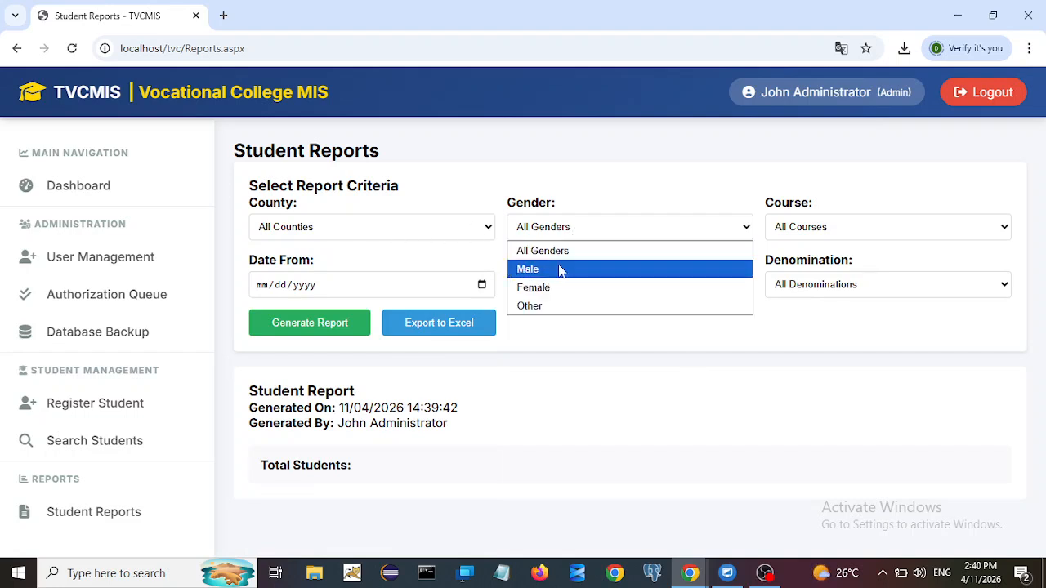
pyautogui.click(630, 351)
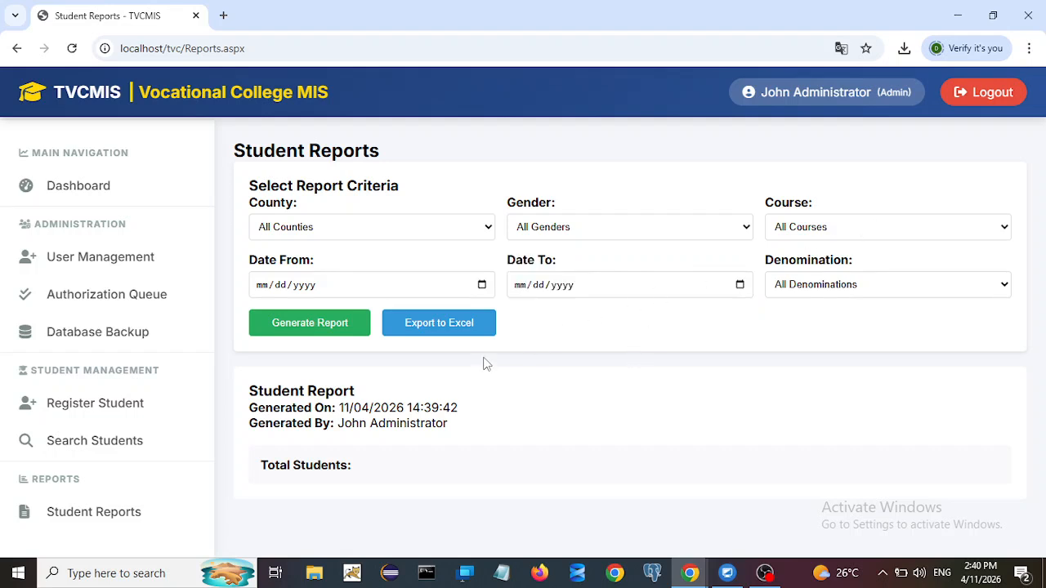
pyautogui.click(832, 229)
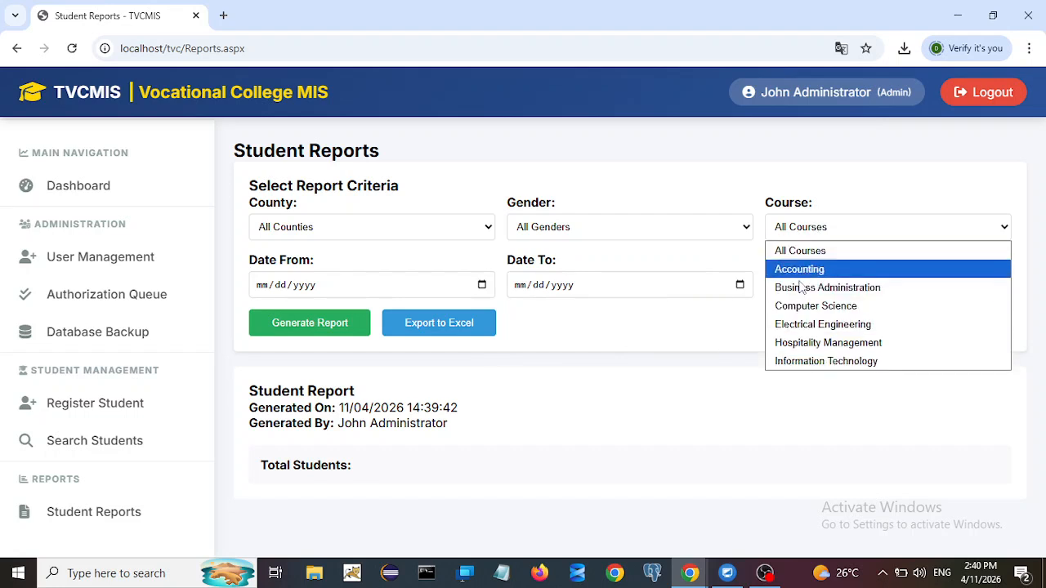
pyautogui.click(625, 335)
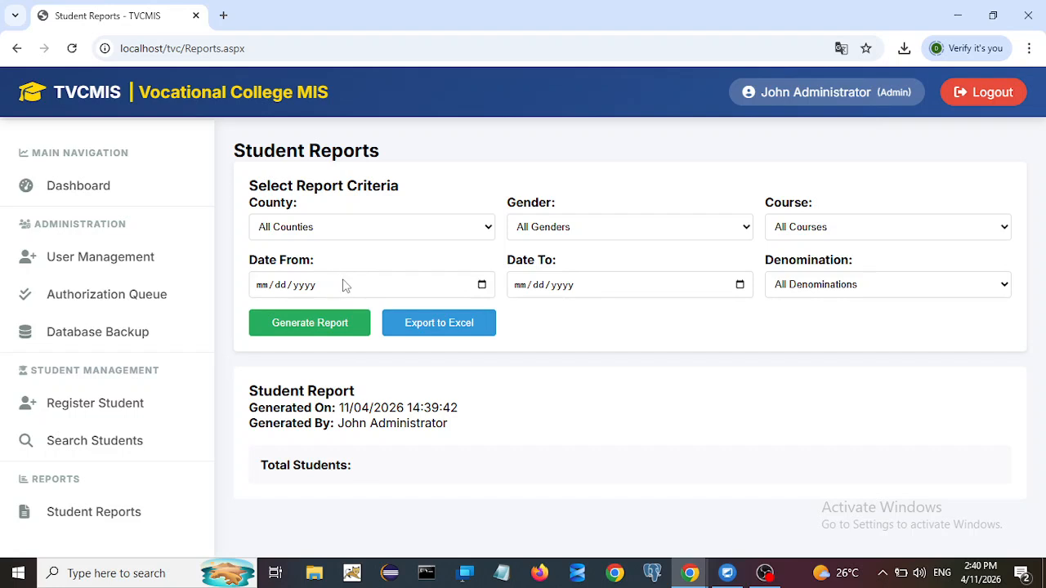
pyautogui.click(360, 234)
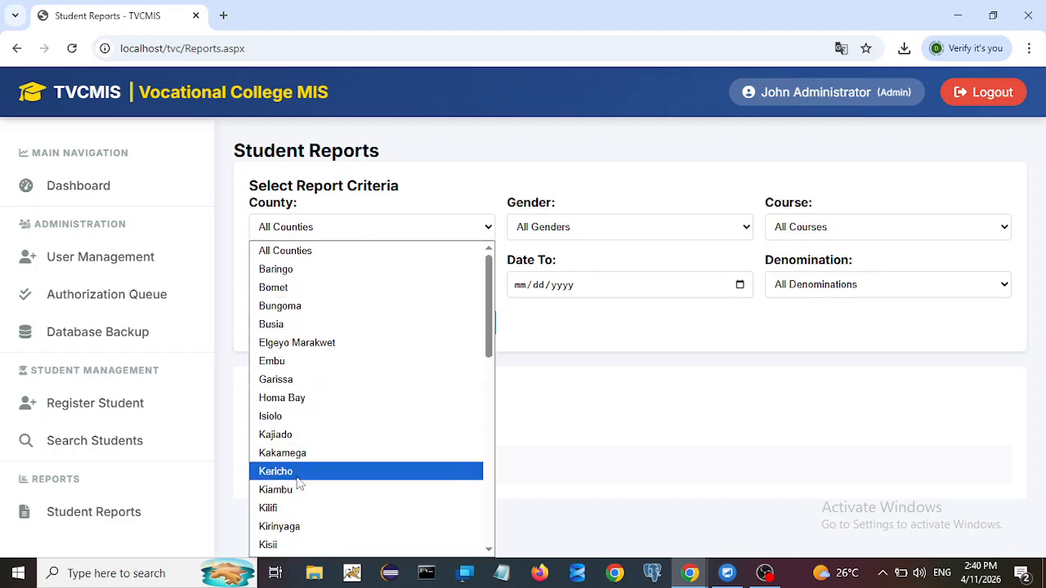
pyautogui.click(285, 416)
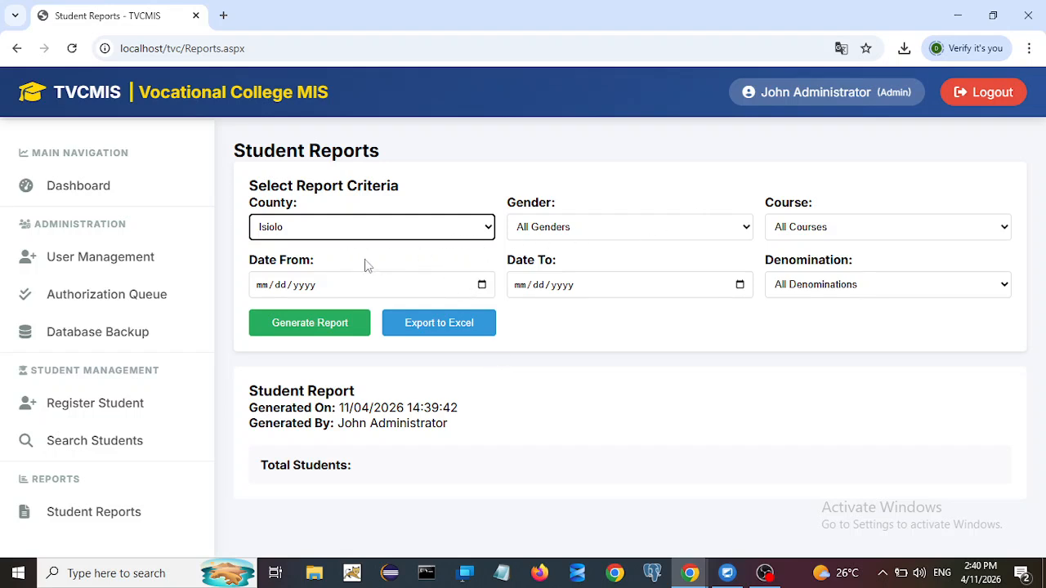
# Step: Generate the student report filtered to Isiolo county and scroll through the results
pyautogui.click(303, 331)
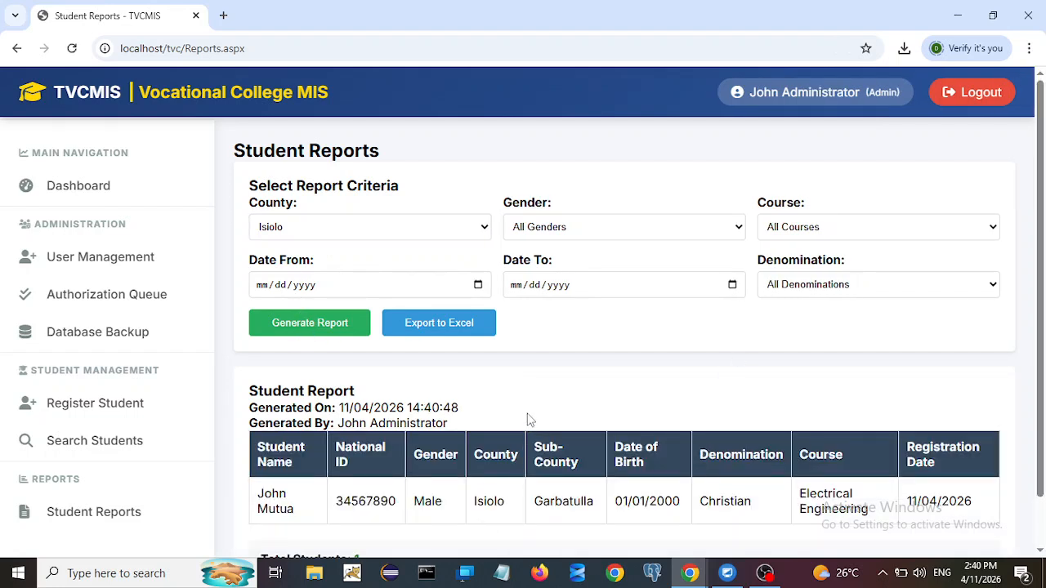
pyautogui.scroll(-1, 541, 394)
pyautogui.scroll(1, 597, 396)
pyautogui.scroll(-1, 642, 454)
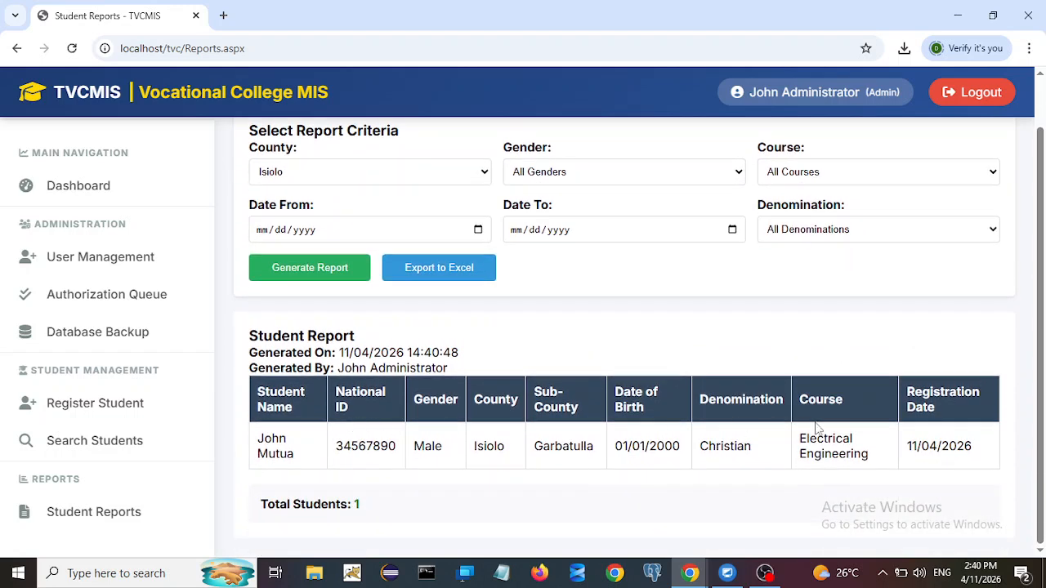
pyautogui.scroll(1, 820, 437)
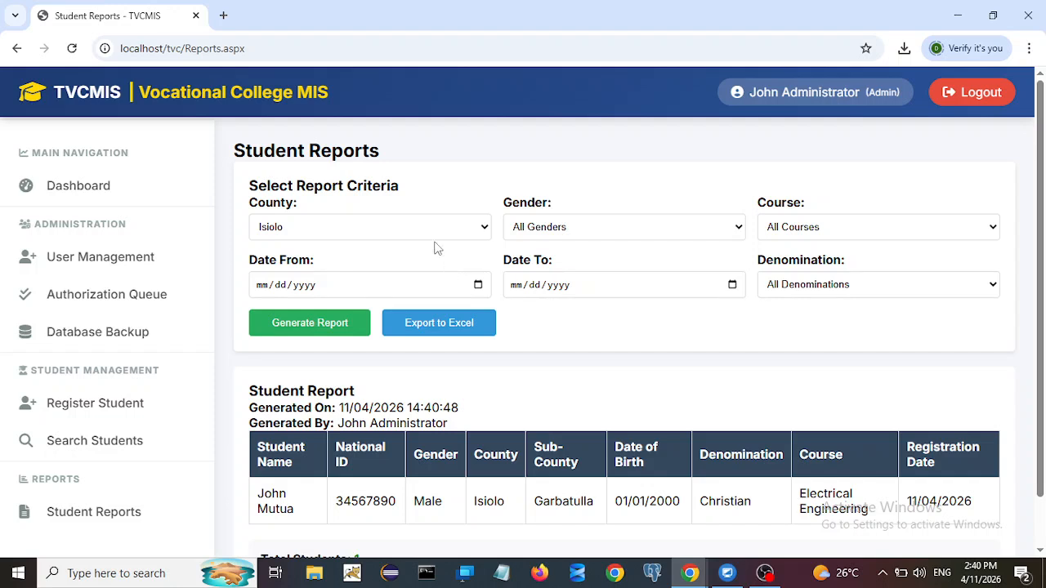
# Step: Switch the report's county filter back to All Counties
pyautogui.click(433, 233)
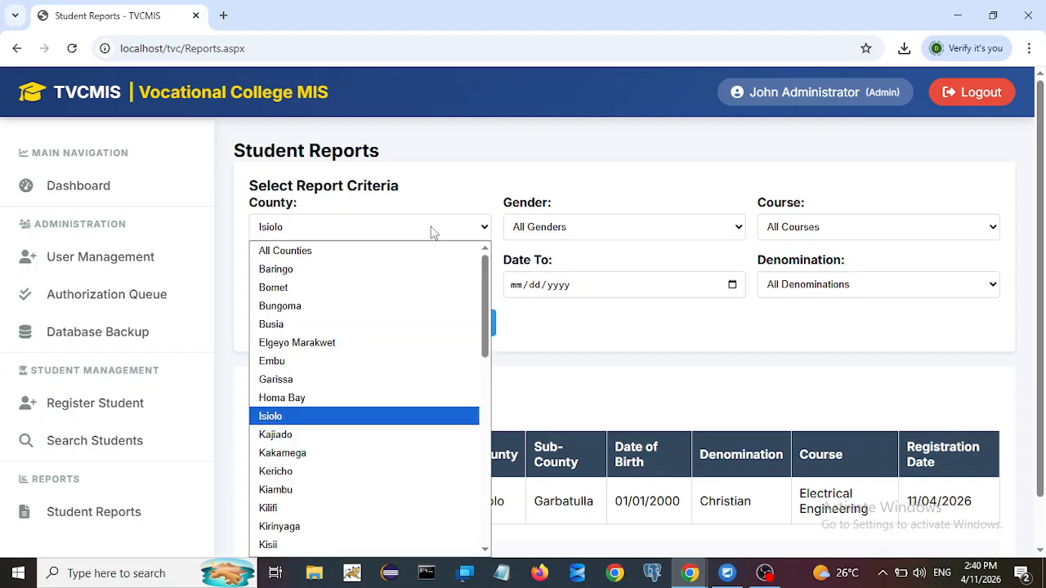
pyautogui.click(340, 253)
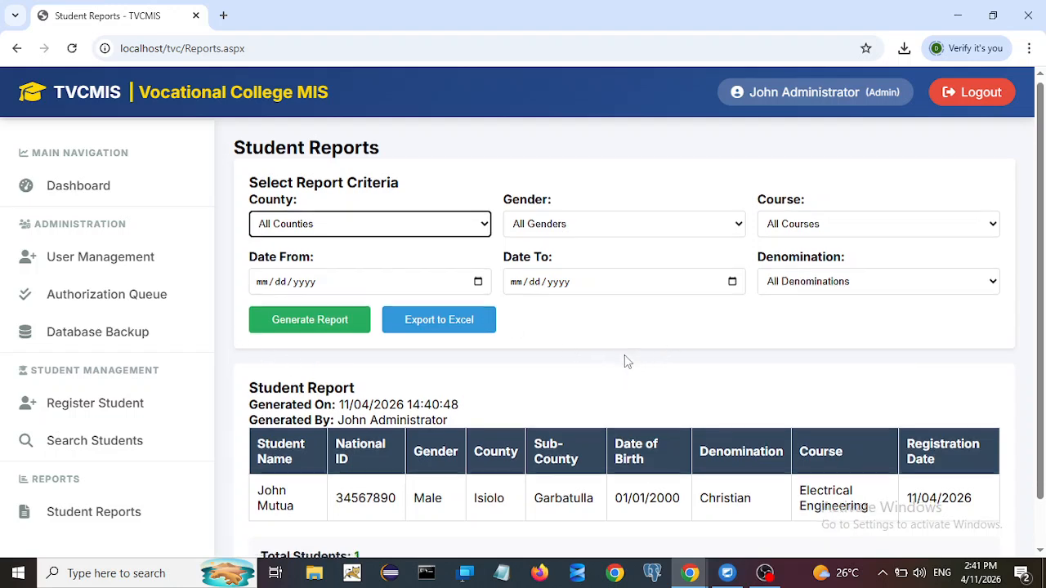
pyautogui.scroll(-1, 625, 359)
# Step: Regenerate the all-counties report (5 students) and export it as StudentReport (4).xls
pyautogui.click(317, 270)
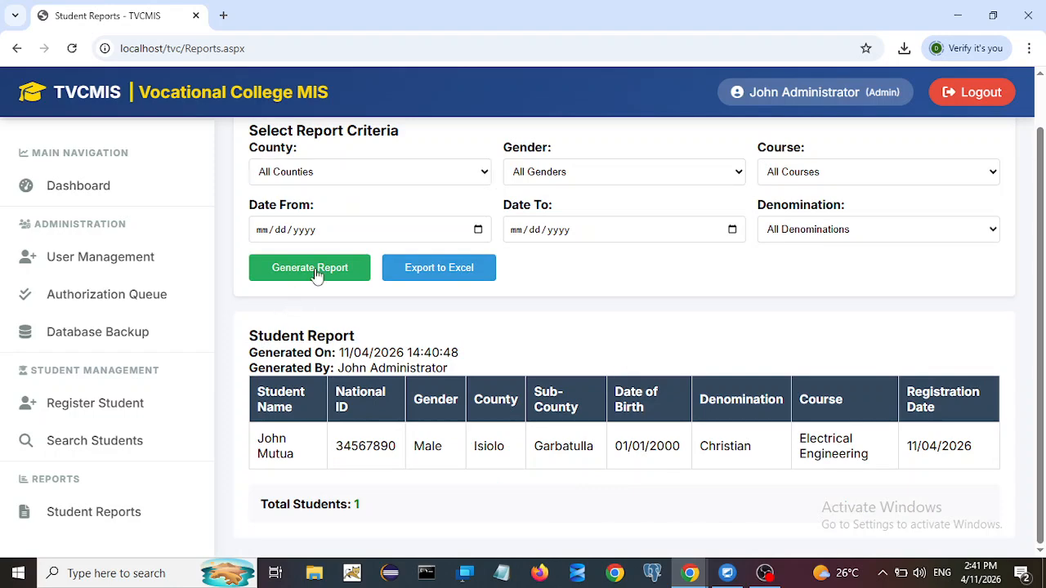
pyautogui.scroll(-3, 659, 384)
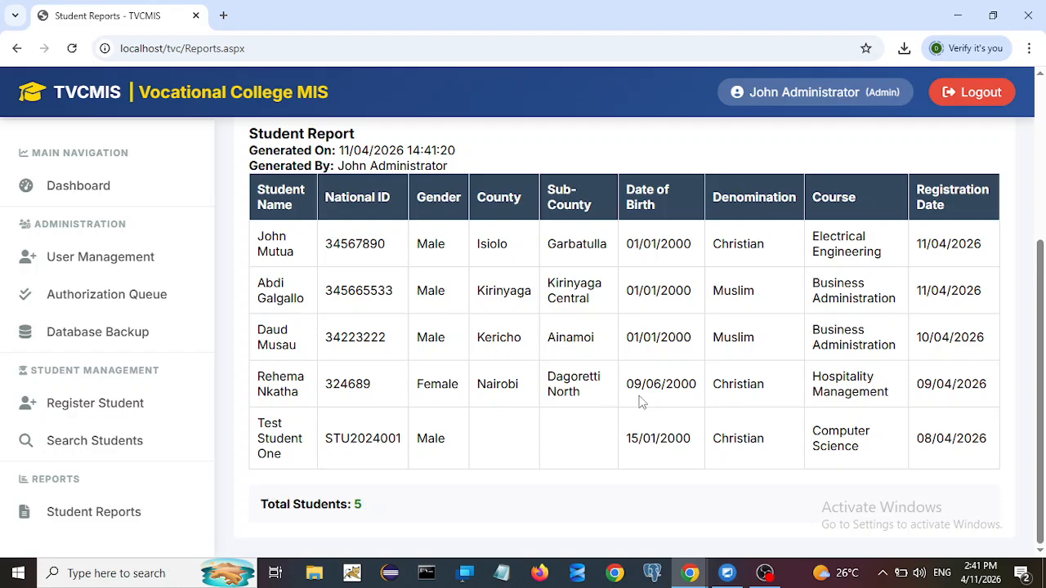
pyautogui.scroll(2, 641, 406)
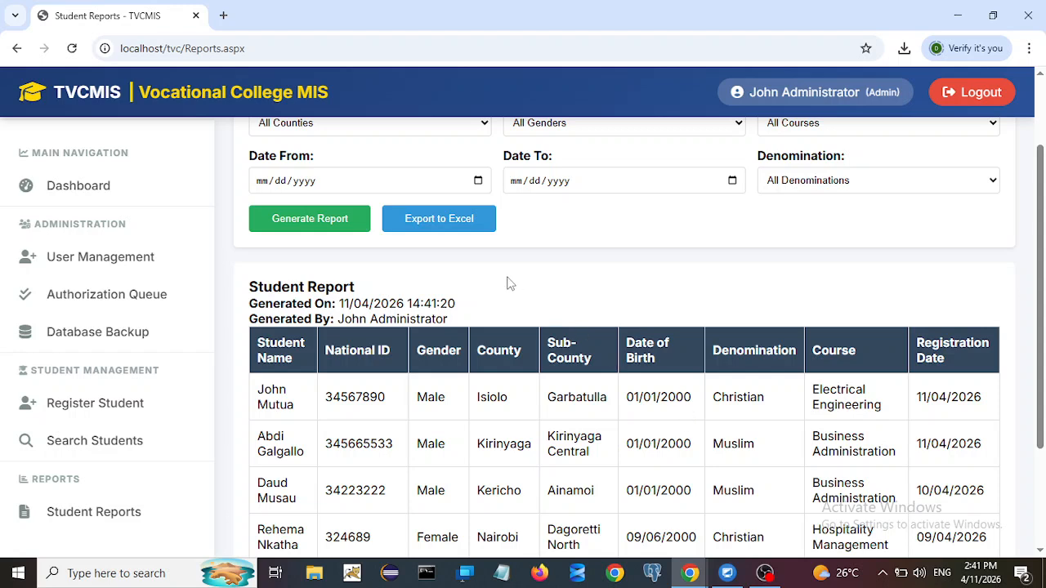
pyautogui.click(424, 233)
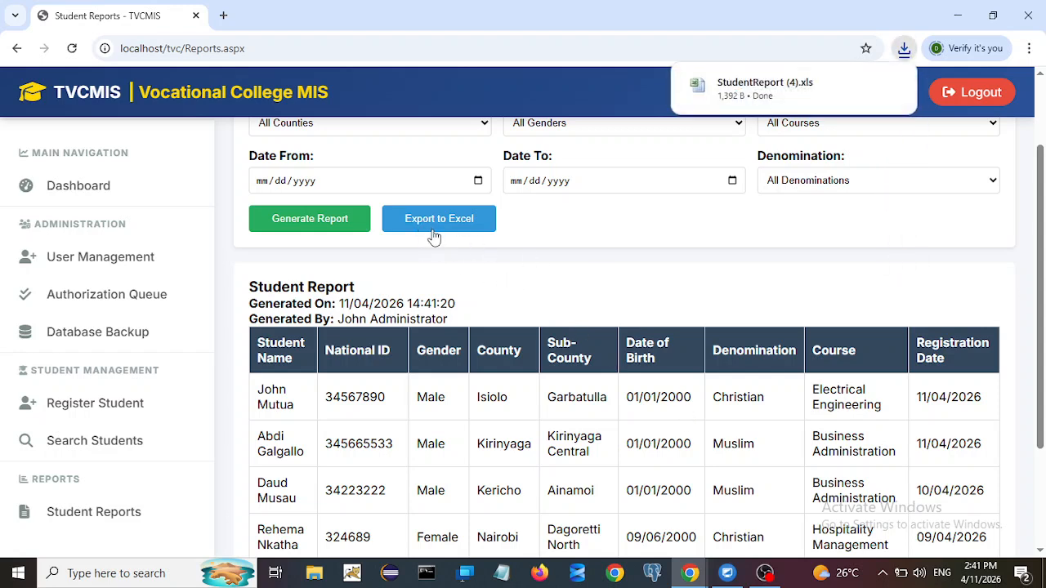
# Step: Open StudentReport (4).xls in Excel, accepting the format warning and dismissing the activation notice
pyautogui.click(751, 90)
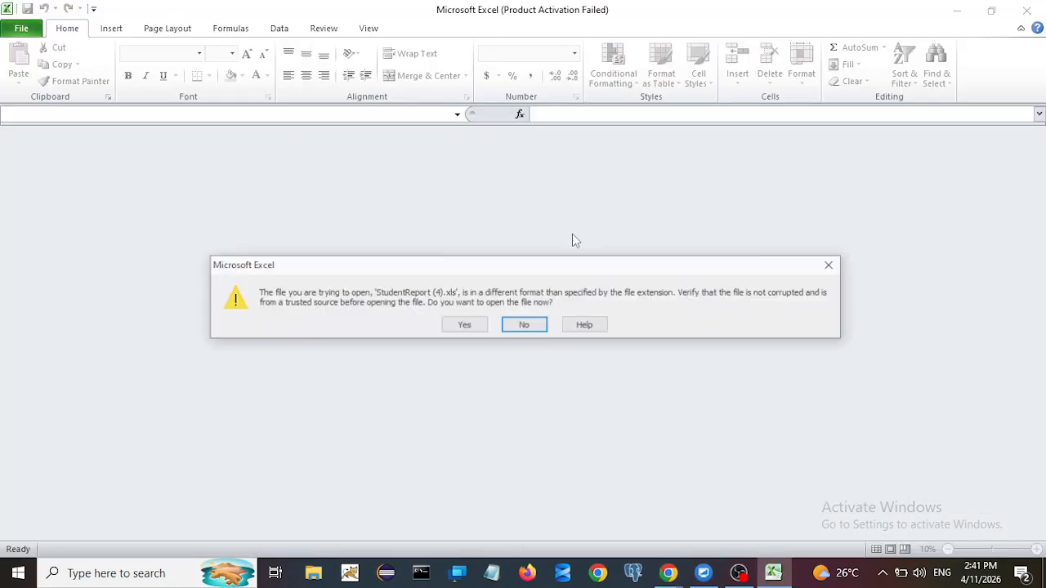
pyautogui.click(464, 325)
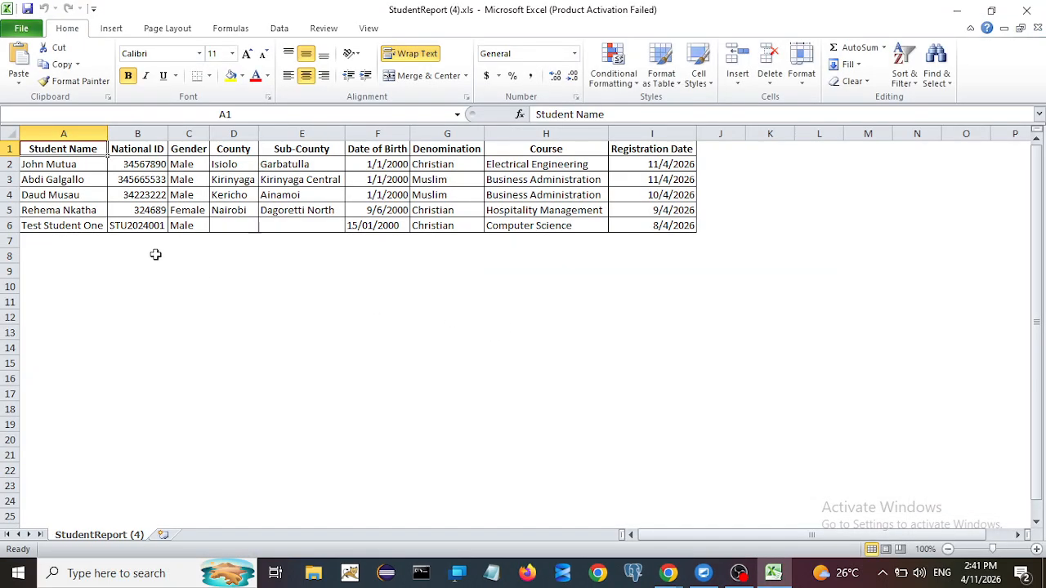
pyautogui.click(105, 133)
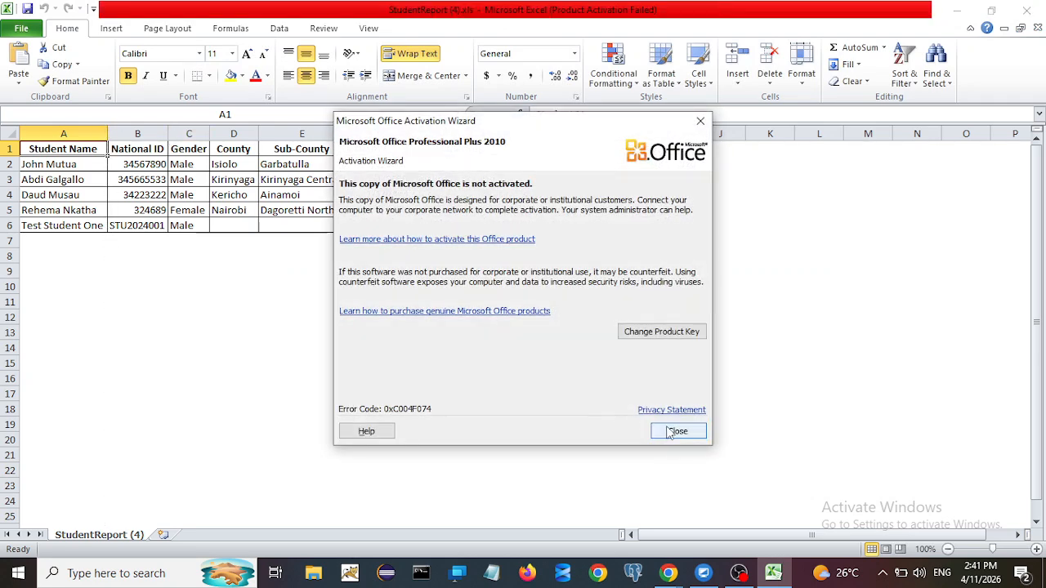
pyautogui.click(675, 430)
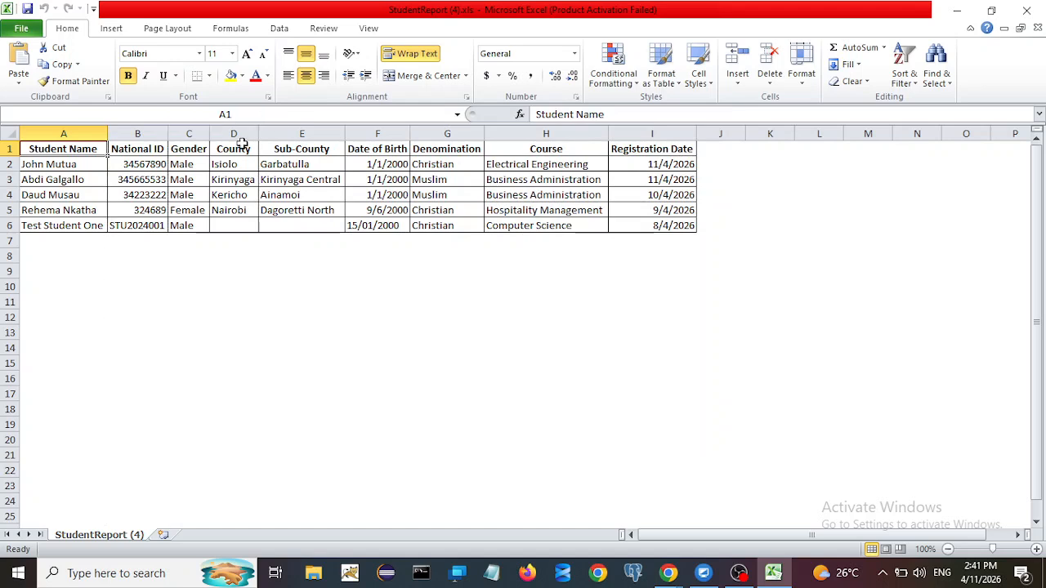
# Step: Widen the County, Course and Registration Date columns to fit their contents
pyautogui.click(210, 133)
pyautogui.moveTo(259, 134); pyautogui.dragTo(261, 134)
pyautogui.click(344, 134)
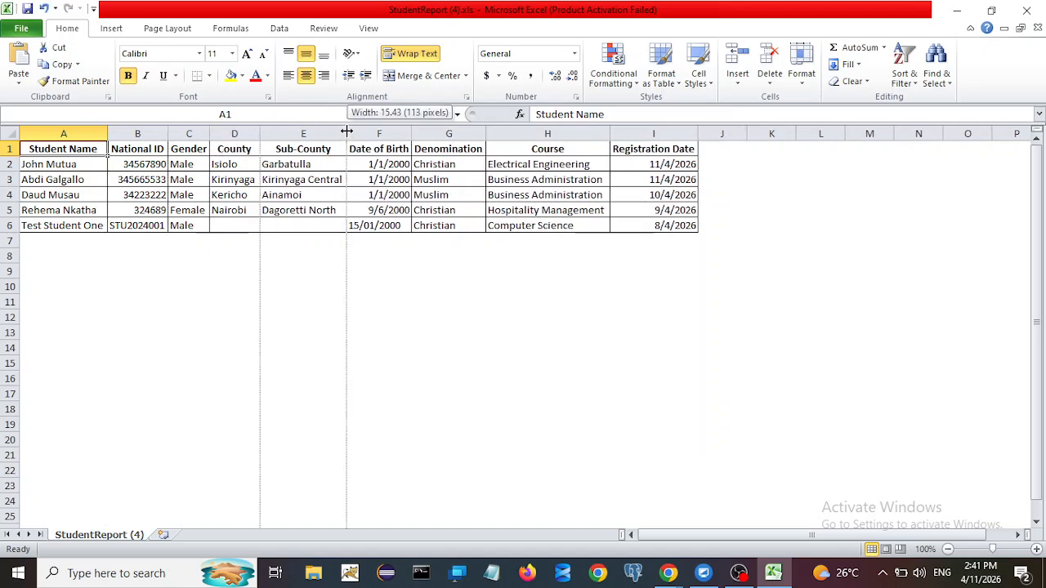
pyautogui.doubleClick(410, 134)
pyautogui.click(481, 133)
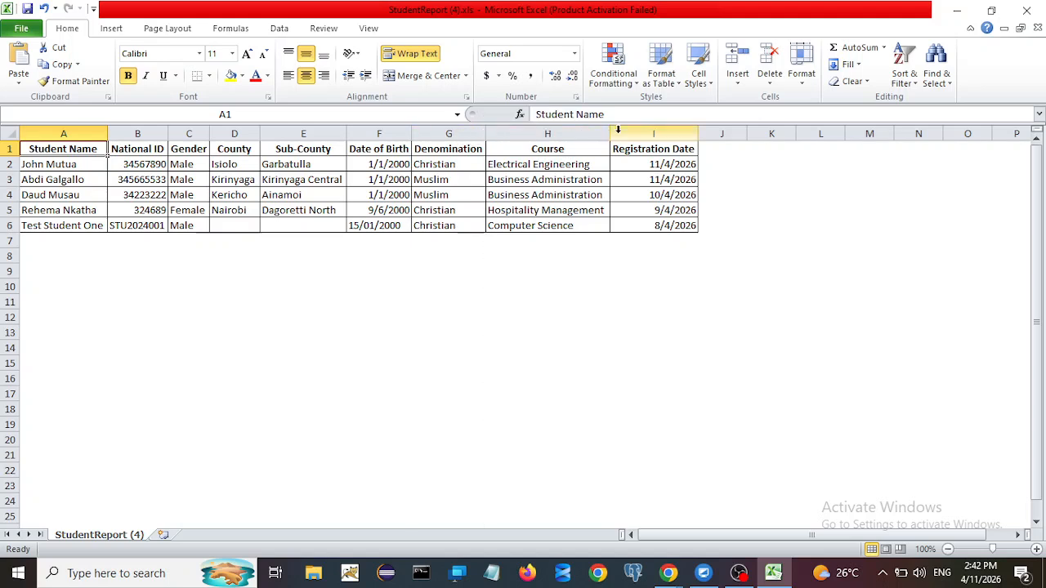
pyautogui.doubleClick(611, 133)
pyautogui.doubleClick(696, 134)
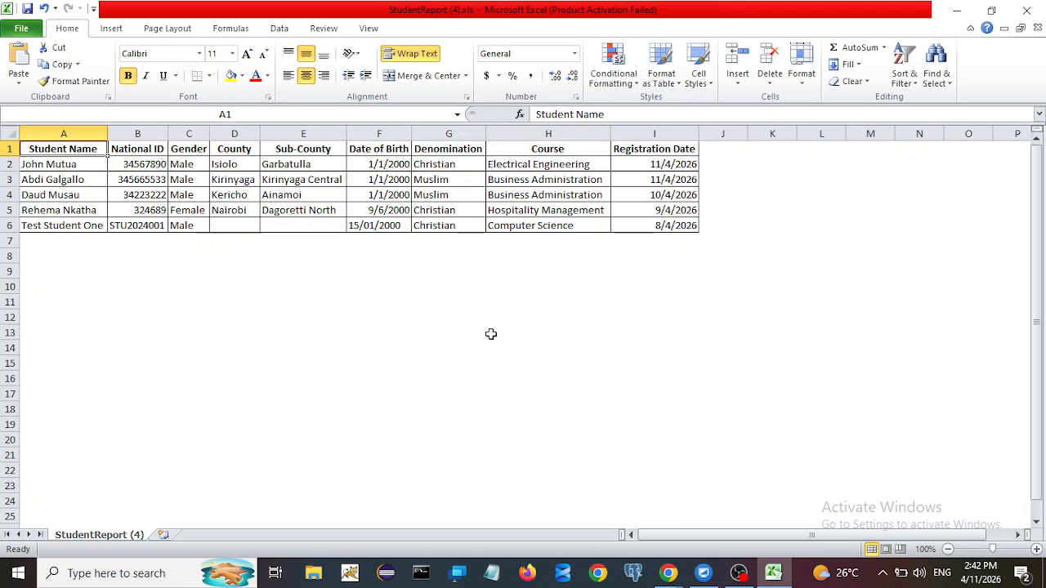
# Step: Switch back to the Student Reports - TVCMIS browser window and scroll to the top
pyautogui.moveTo(674, 579)
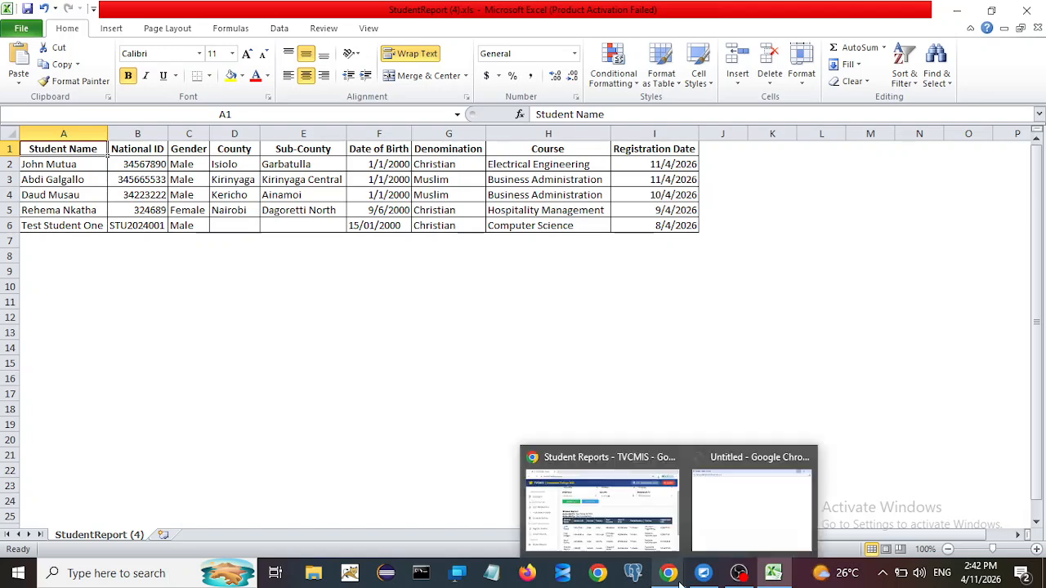
pyautogui.click(644, 525)
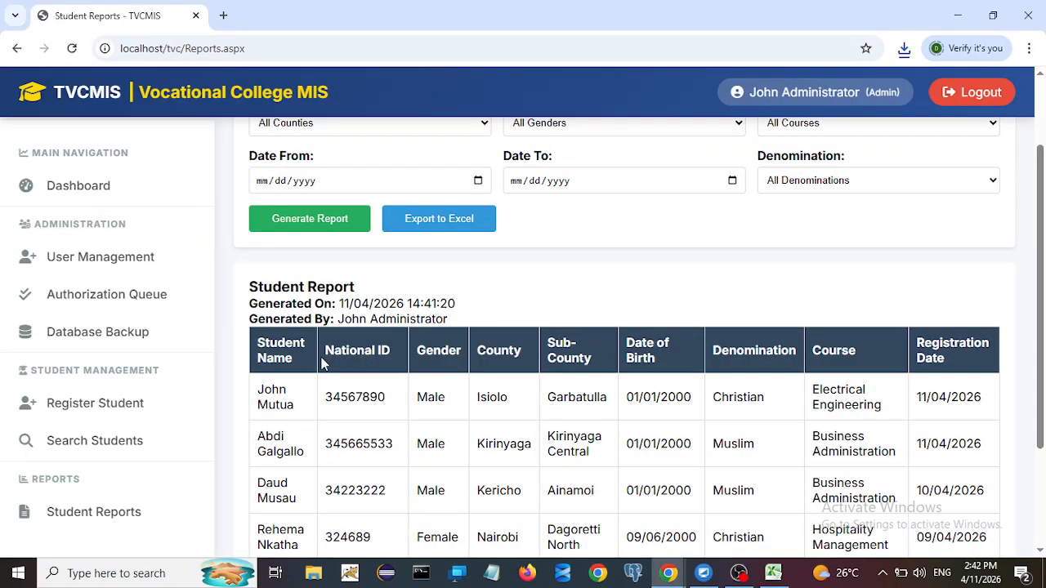
pyautogui.scroll(2, 572, 319)
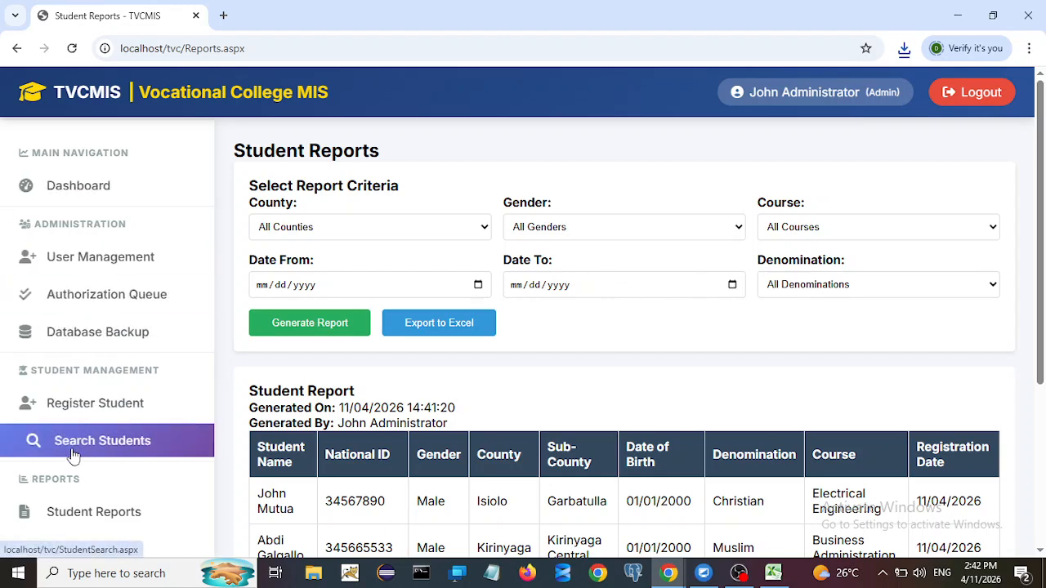
# Step: On User Management, enter the new user's full name, National ID and login ID
pyautogui.click(100, 258)
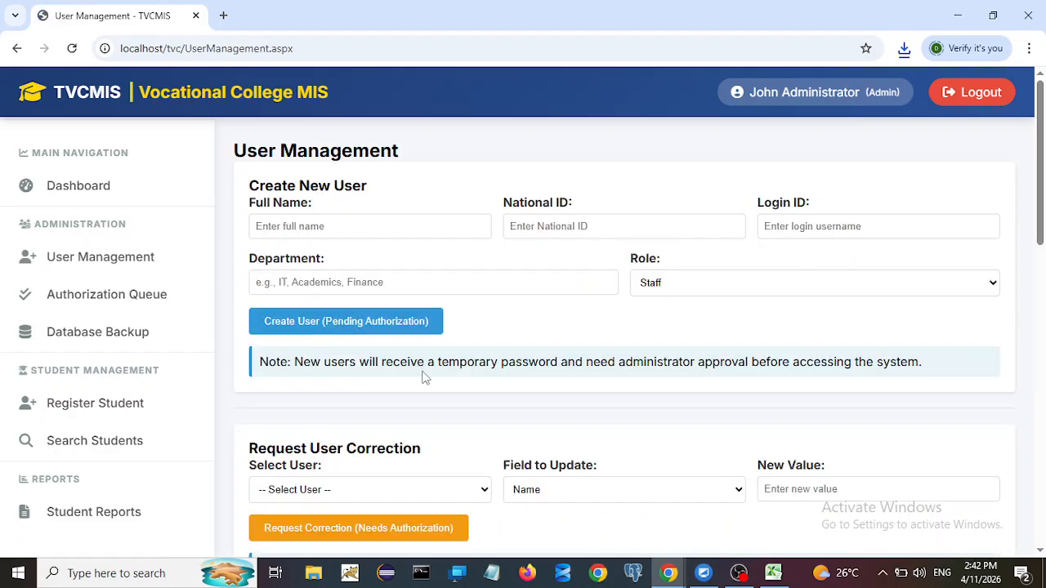
pyautogui.scroll(-6, 515, 347)
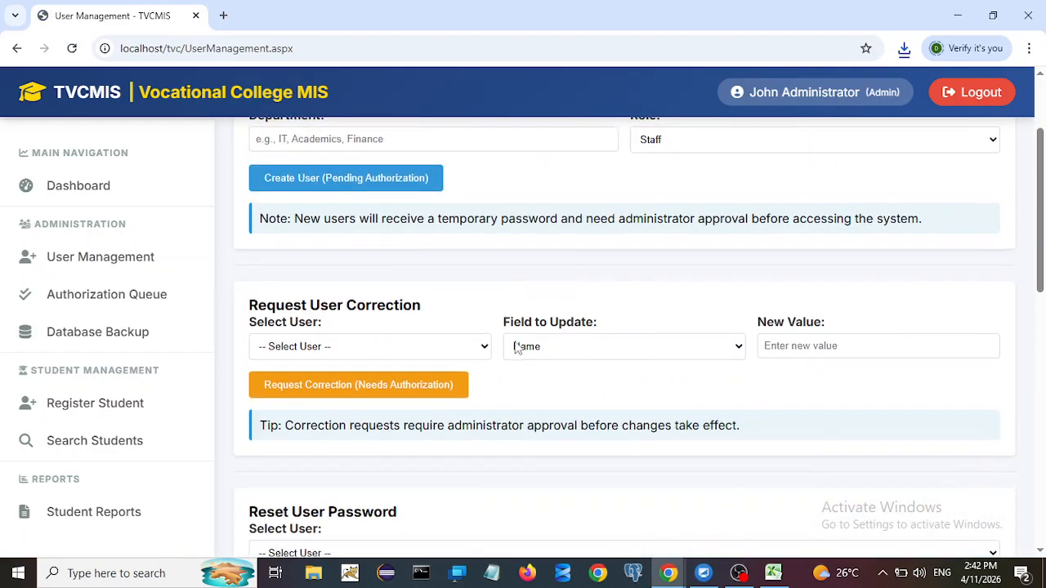
pyautogui.scroll(-4, 518, 348)
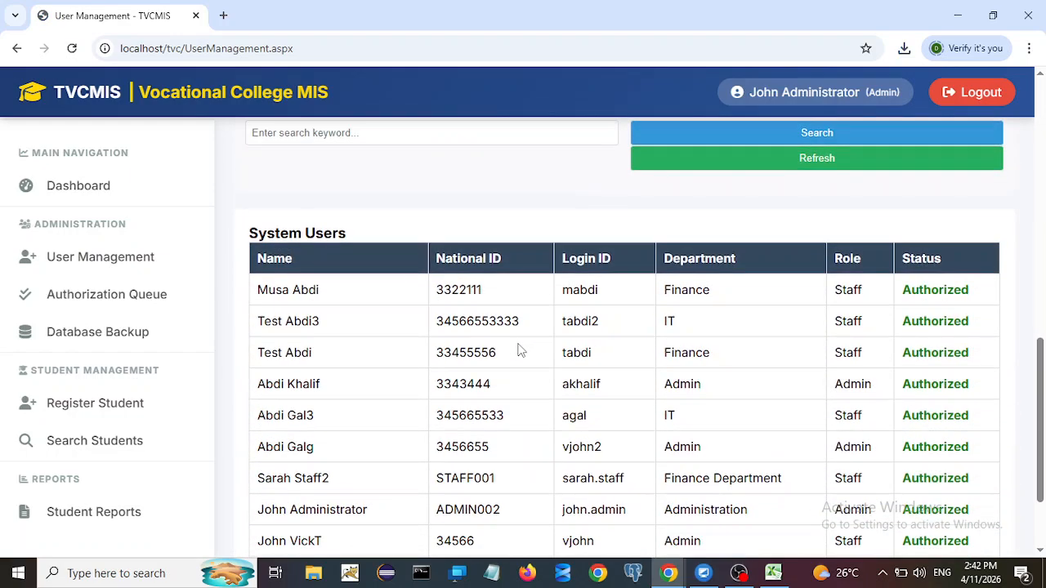
pyautogui.scroll(2, 529, 355)
pyautogui.scroll(10, 529, 356)
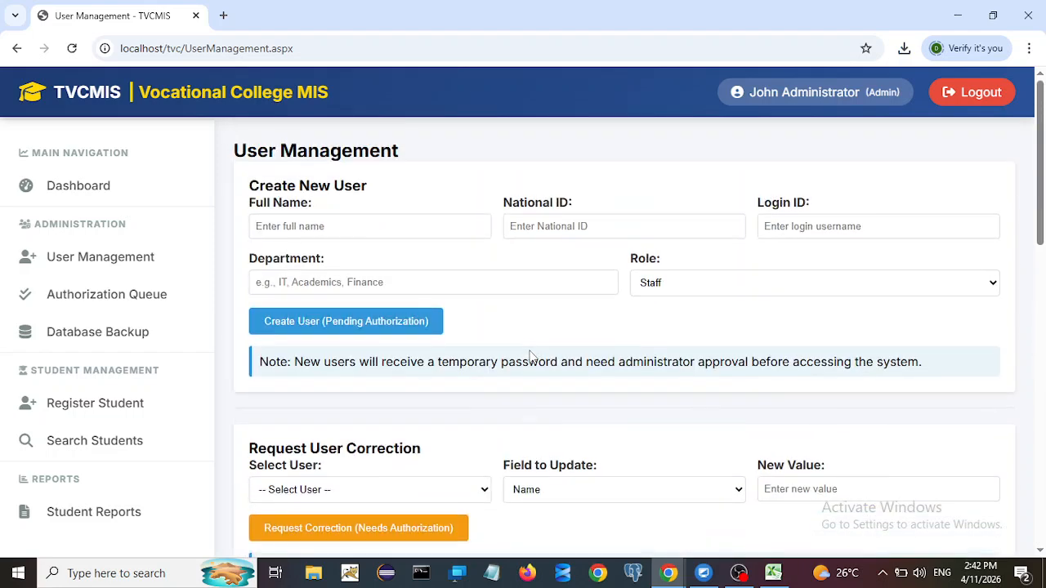
pyautogui.click(311, 225)
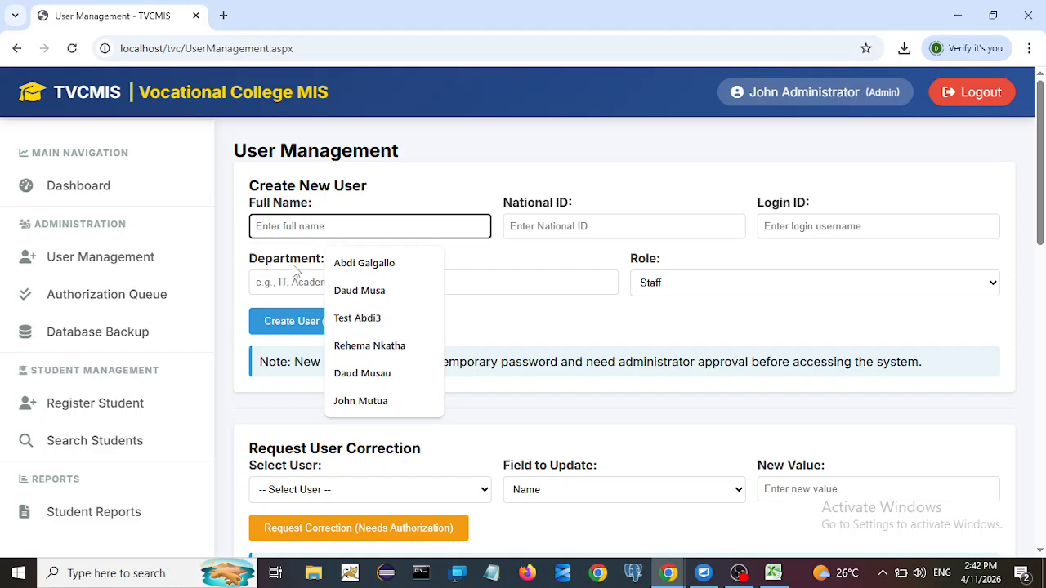
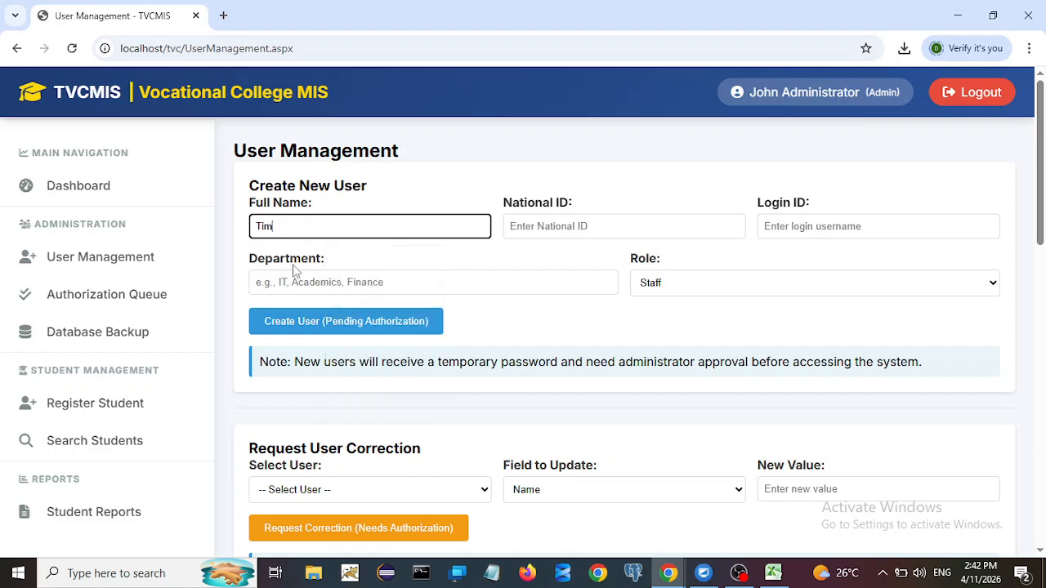
pyautogui.click(555, 223)
pyautogui.write('2346789')
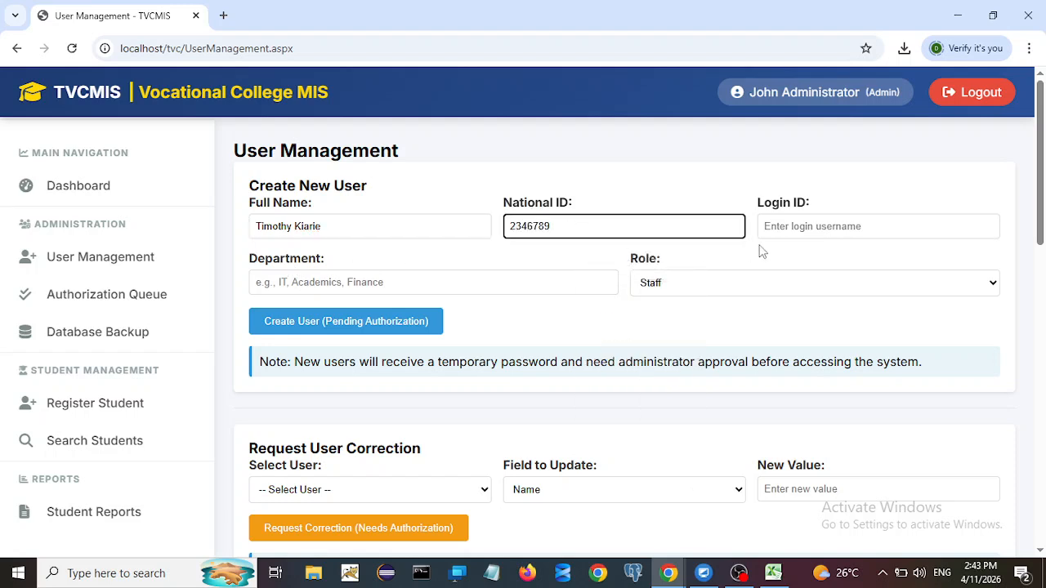
pyautogui.click(799, 229)
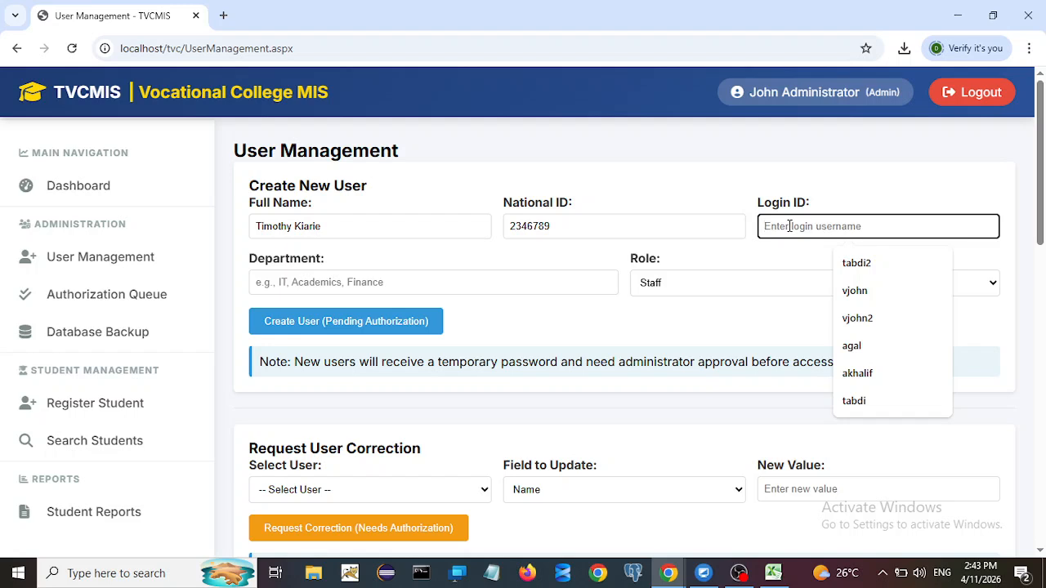
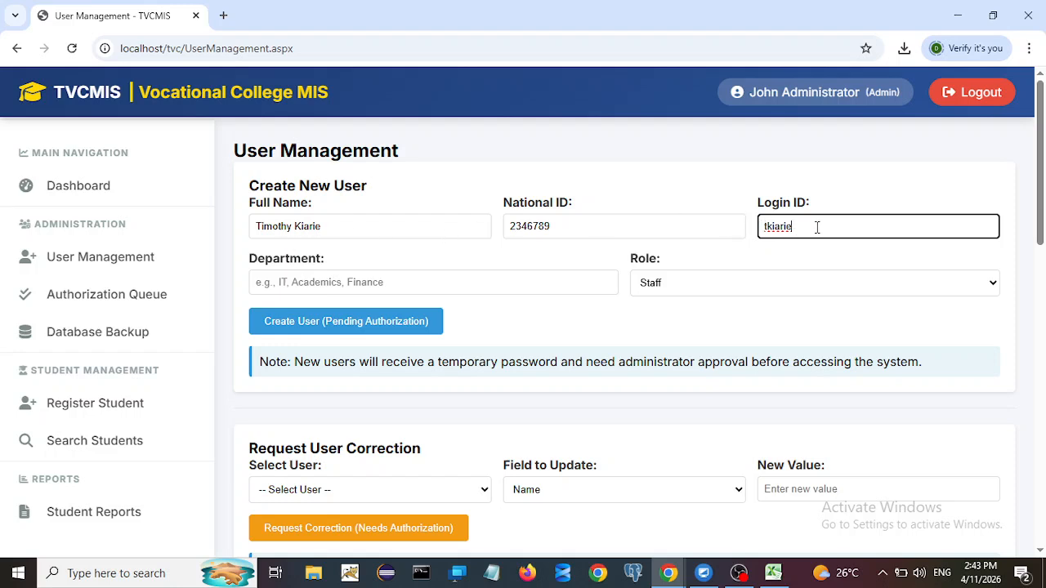
# Step: Set department to Finance and role to Staff, submit for authorization, and acknowledge the confirmation
pyautogui.click(389, 283)
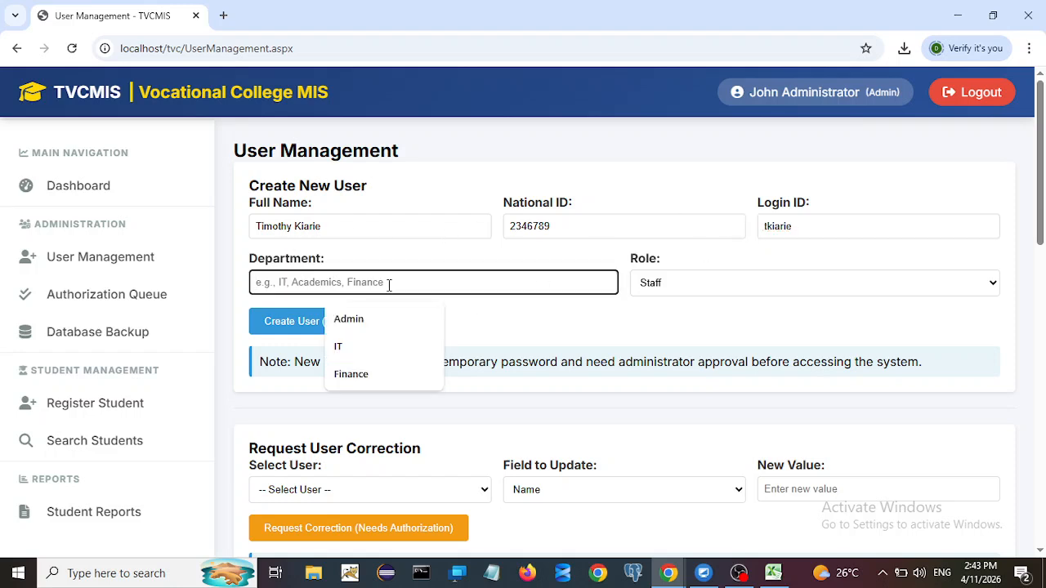
pyautogui.click(384, 373)
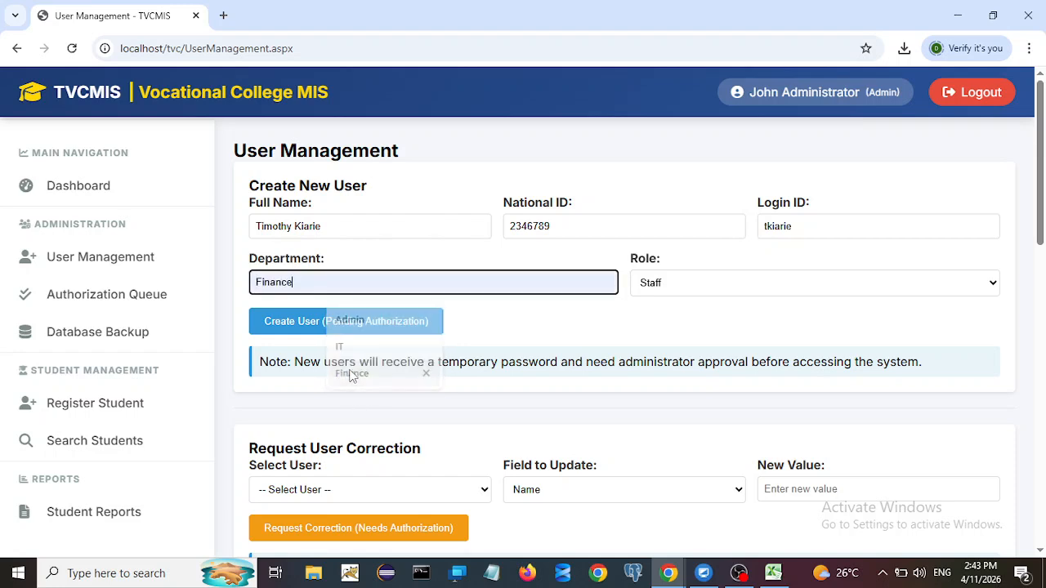
pyautogui.click(692, 286)
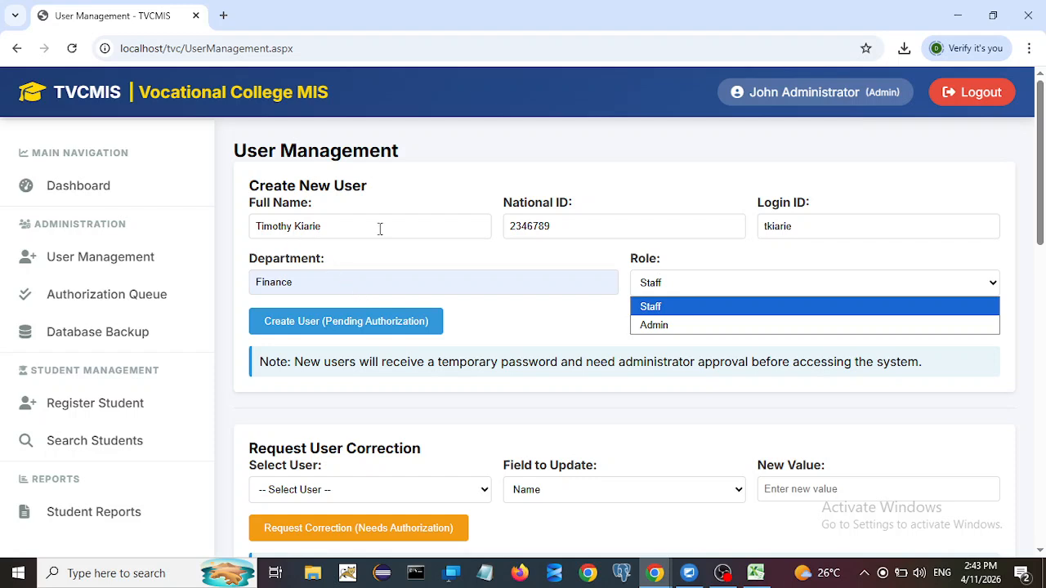
pyautogui.click(659, 308)
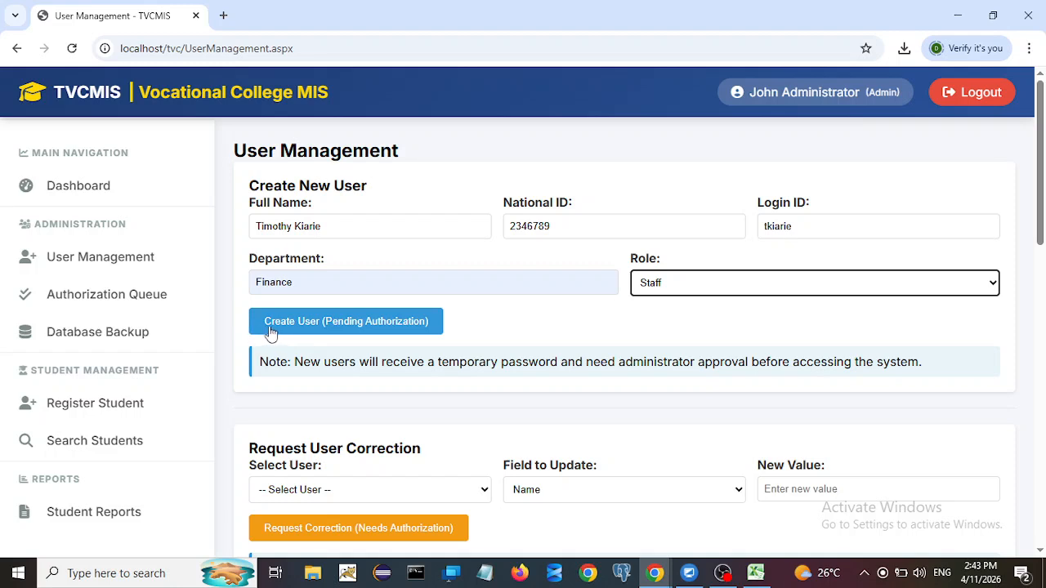
pyautogui.click(358, 326)
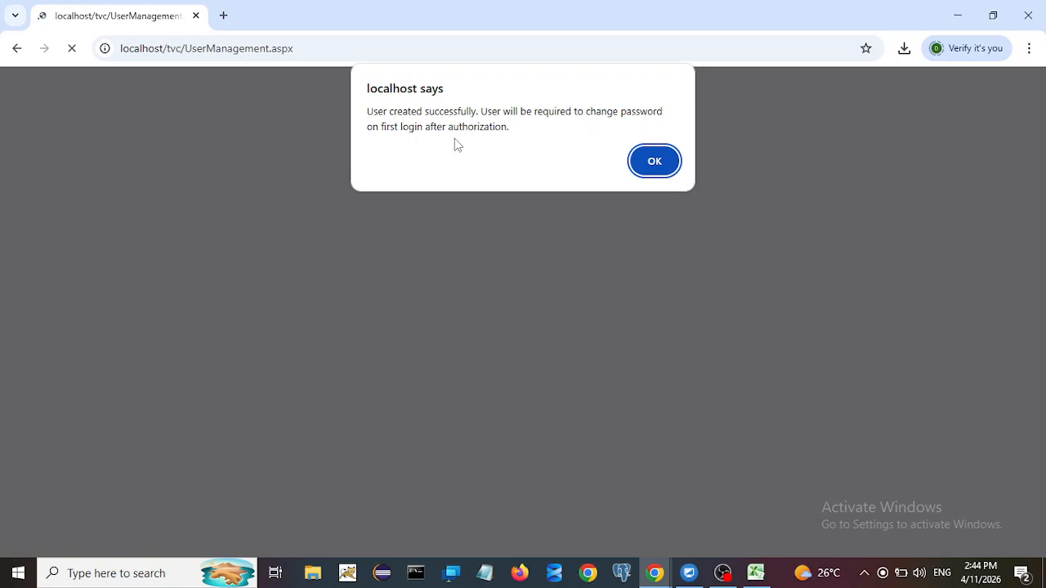
pyautogui.click(644, 171)
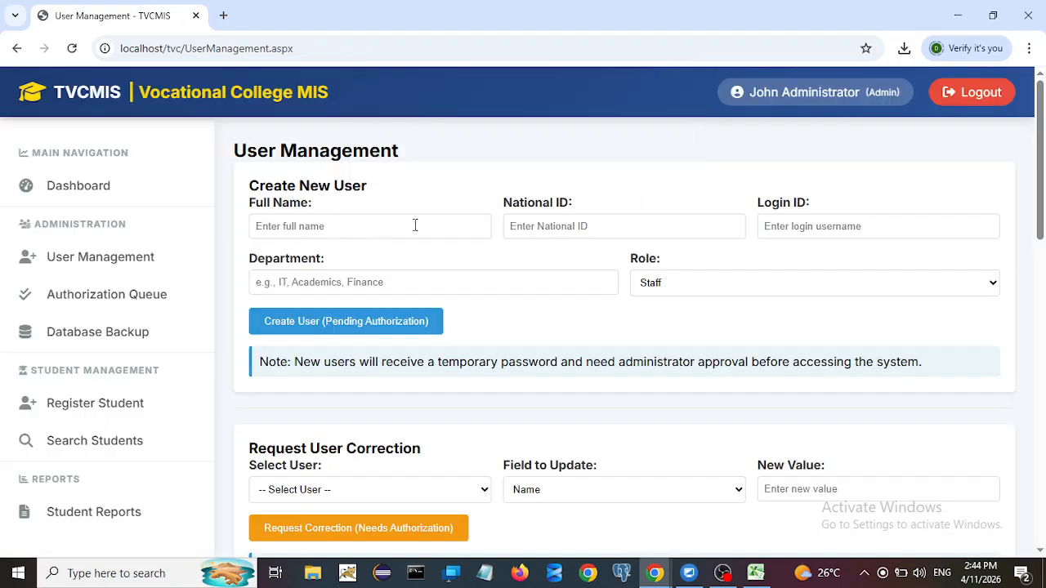
# Step: Log out and sign back in with the second administrator's login ID and password
pyautogui.click(965, 98)
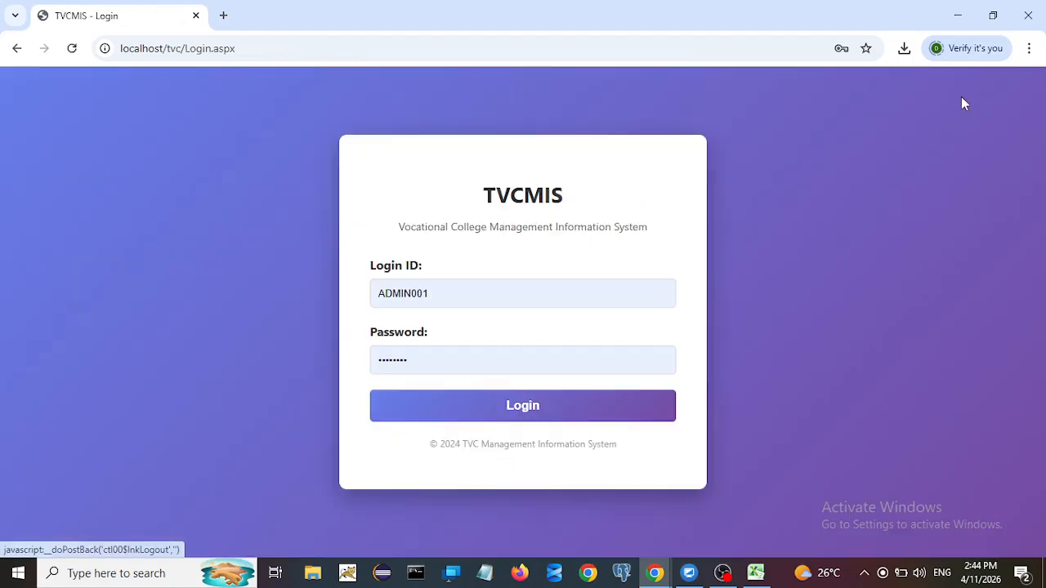
pyautogui.doubleClick(448, 292)
pyautogui.write('a')
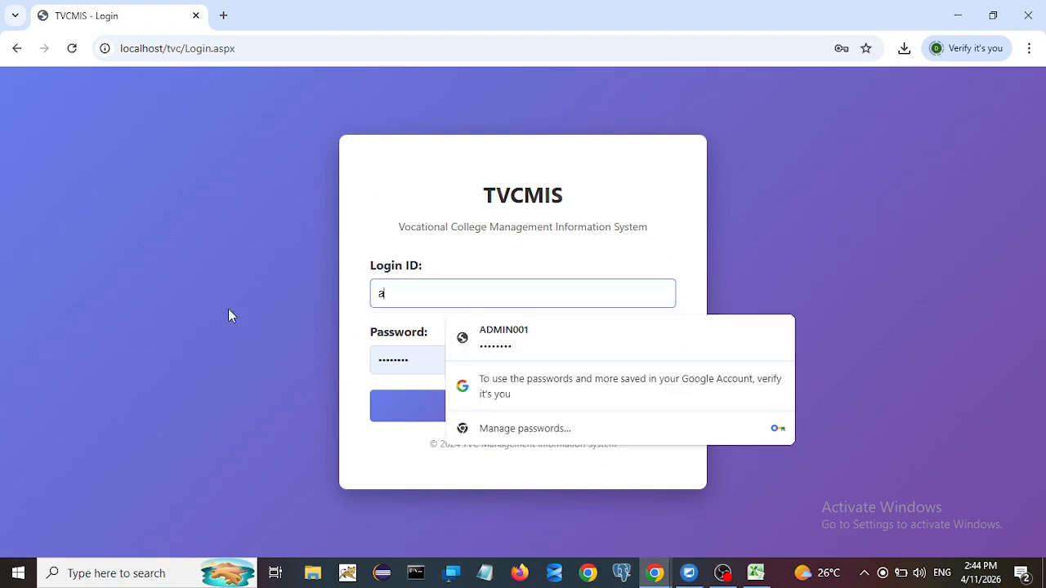
pyautogui.write('dmin')
pyautogui.click(424, 360)
pyautogui.press('BackSpace')
pyautogui.press('BackSpace')
pyautogui.press('BackSpace')
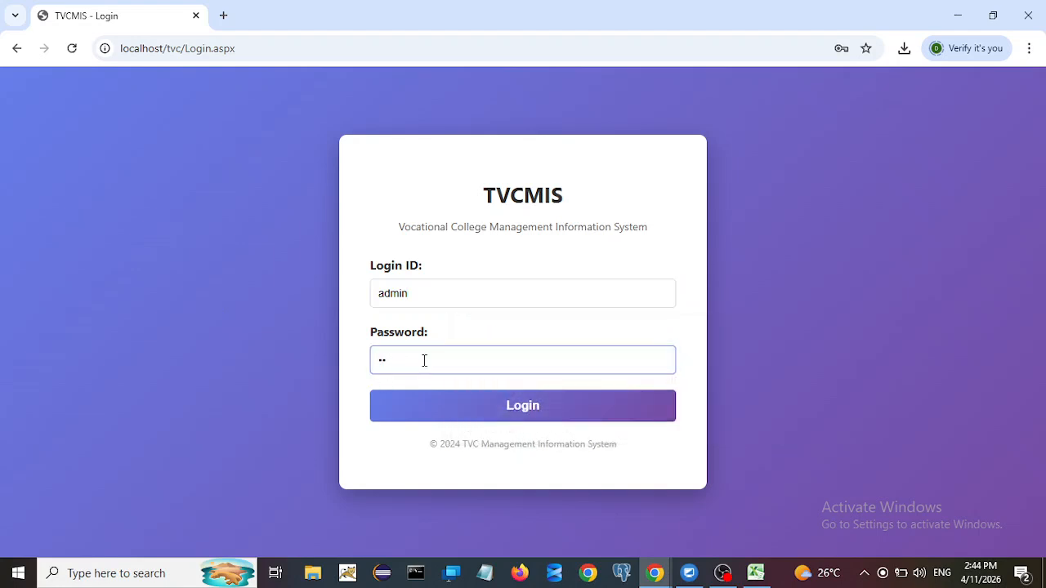
pyautogui.press('BackSpace')
pyautogui.press('BackSpace')
pyautogui.write('admin123')
pyautogui.click(487, 423)
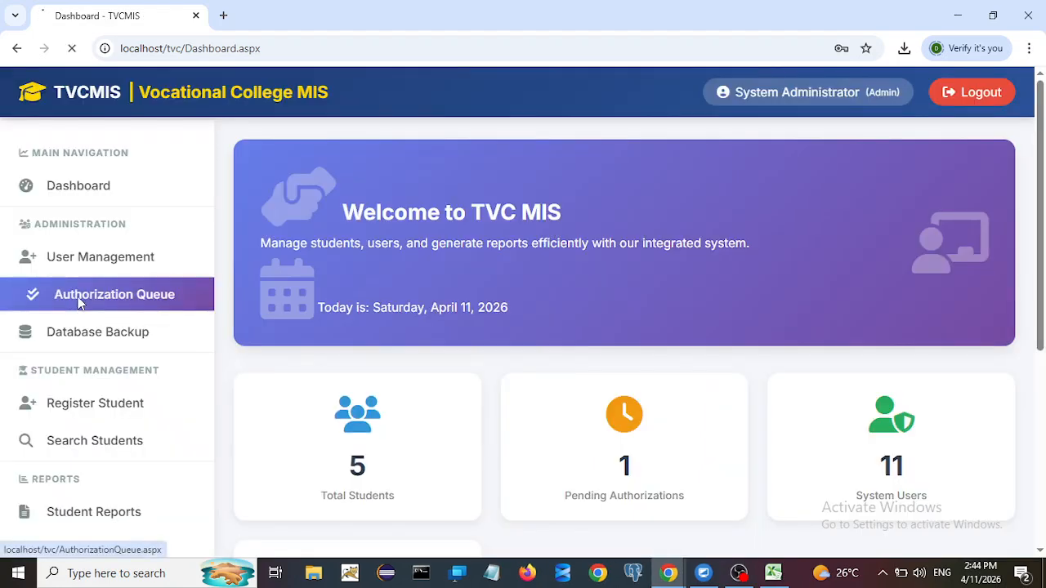
# Step: Approve the pending User Registrations request in the Authorization Queue, then log out
pyautogui.click(107, 295)
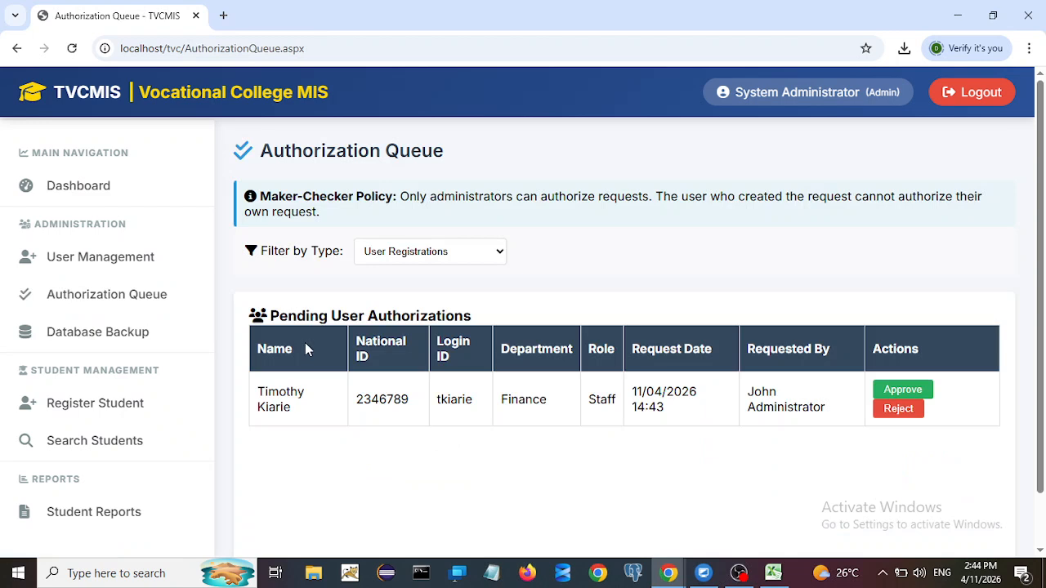
pyautogui.click(428, 254)
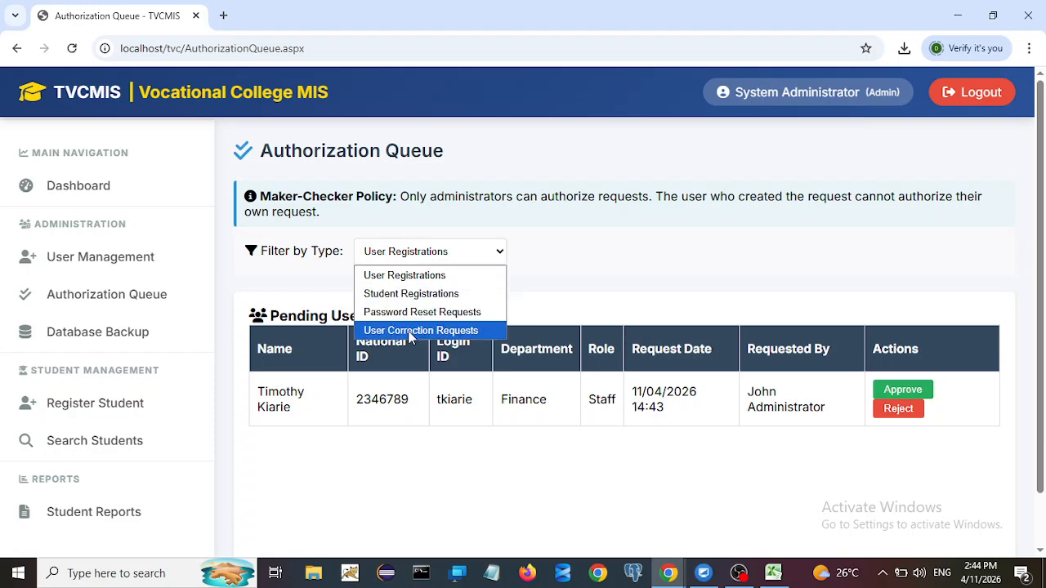
pyautogui.click(384, 277)
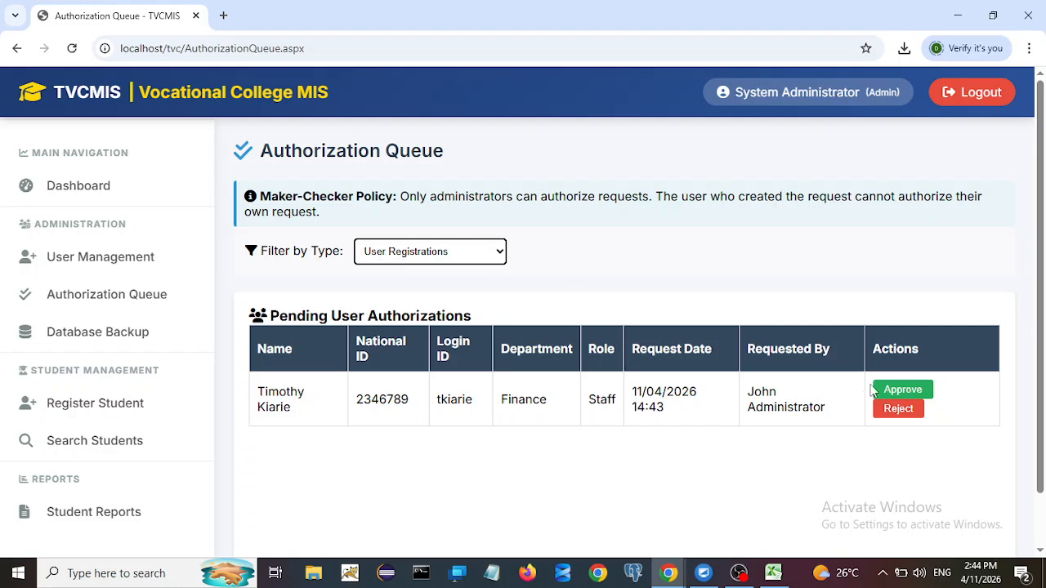
pyautogui.click(895, 390)
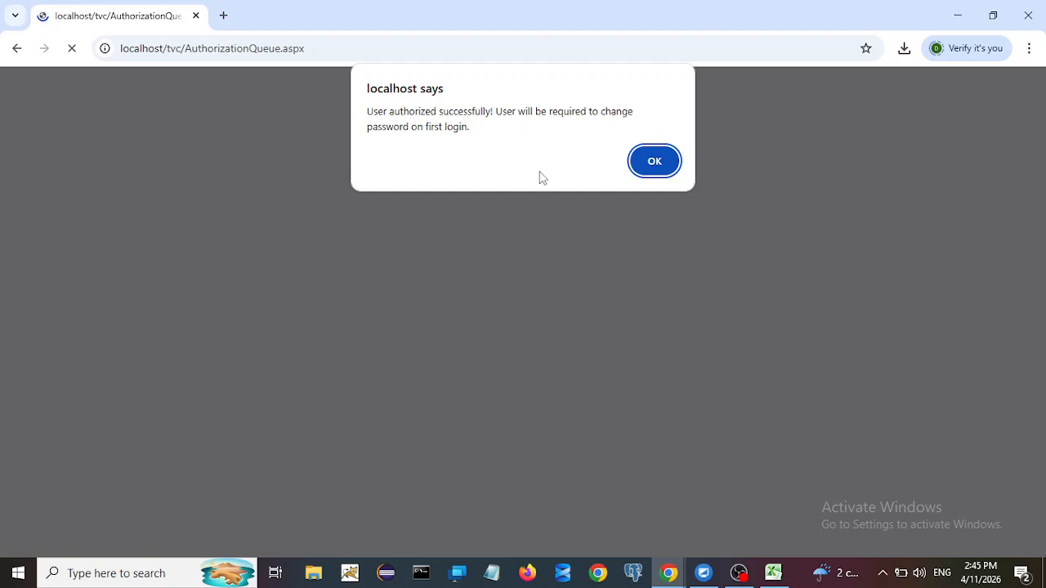
pyautogui.click(652, 162)
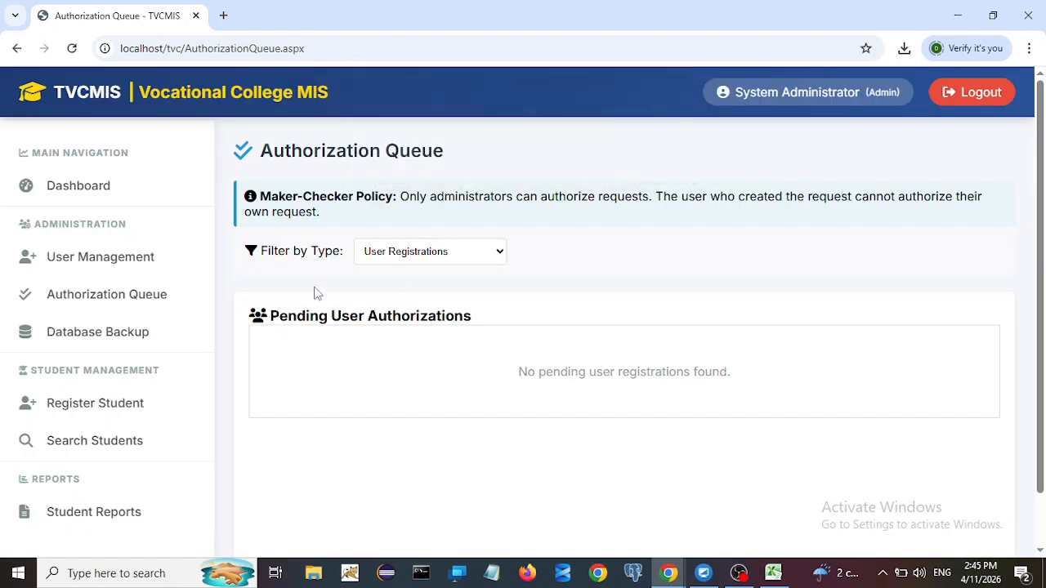
pyautogui.click(950, 90)
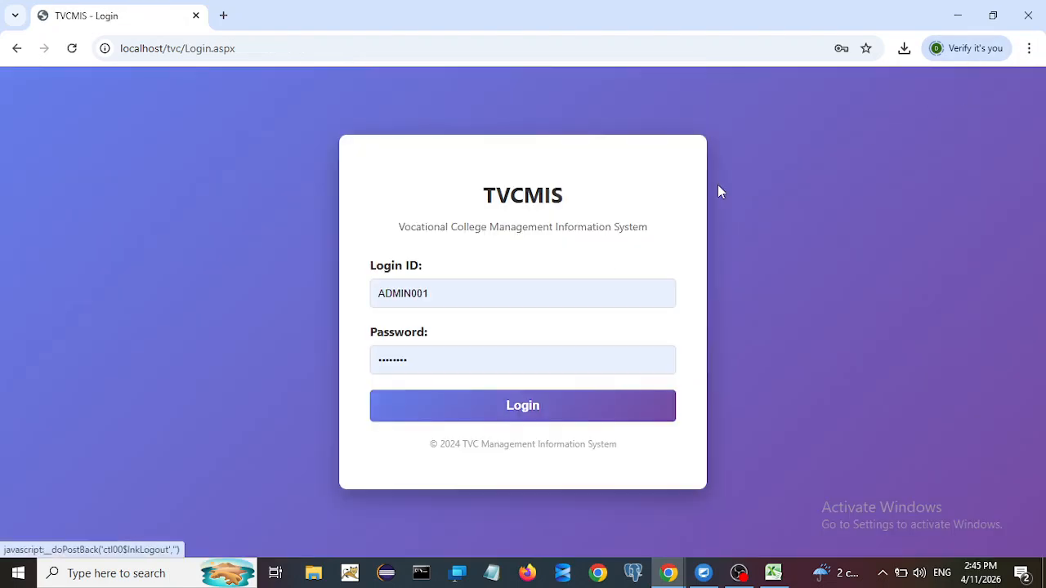
# Step: Log in with the new user's login ID and temporary password
pyautogui.click(445, 302)
pyautogui.hotkey('ctrl', 'a')
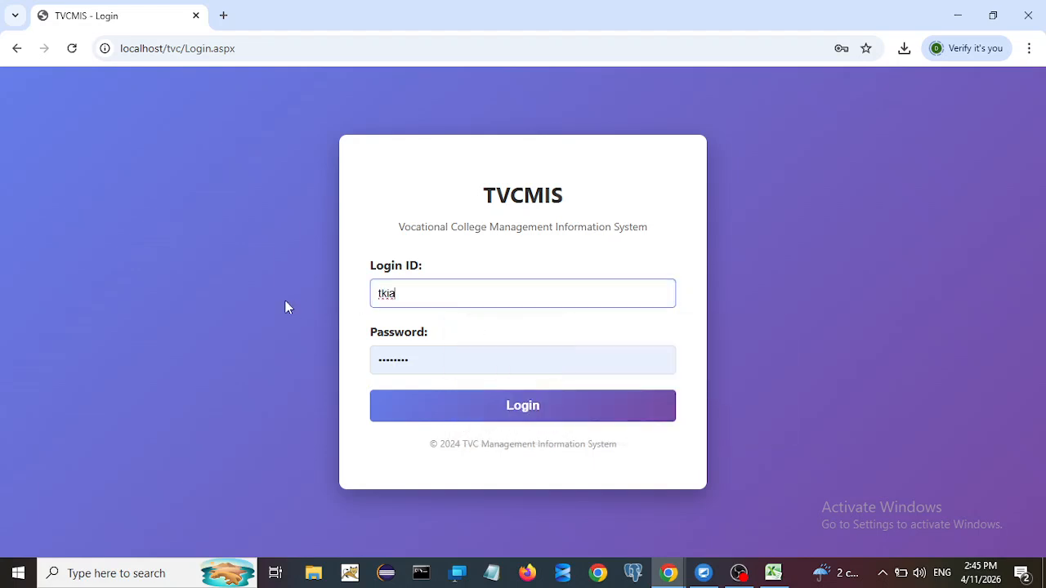
pyautogui.press('Tab')
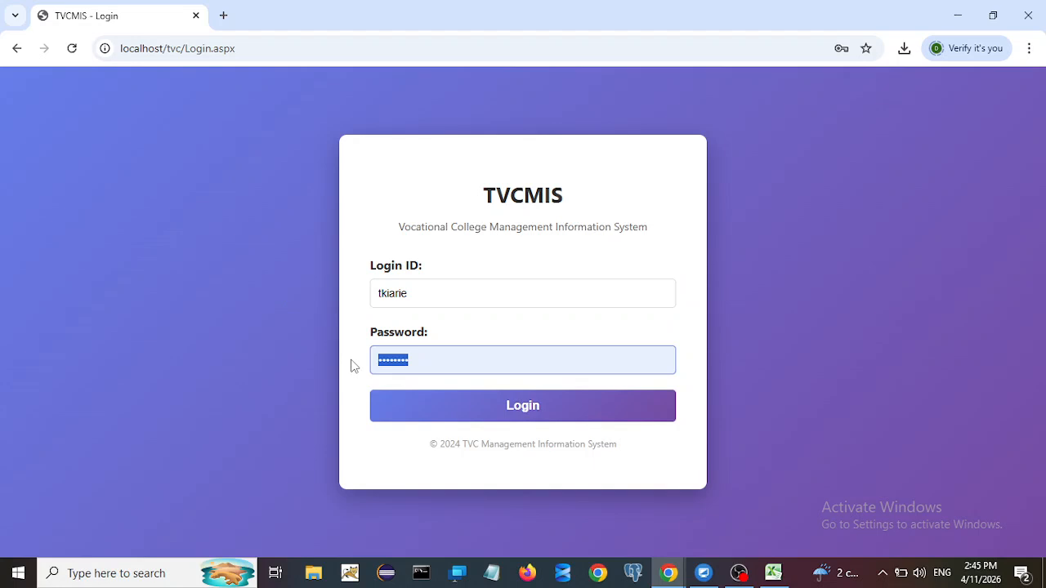
pyautogui.write('password3')
pyautogui.click(482, 416)
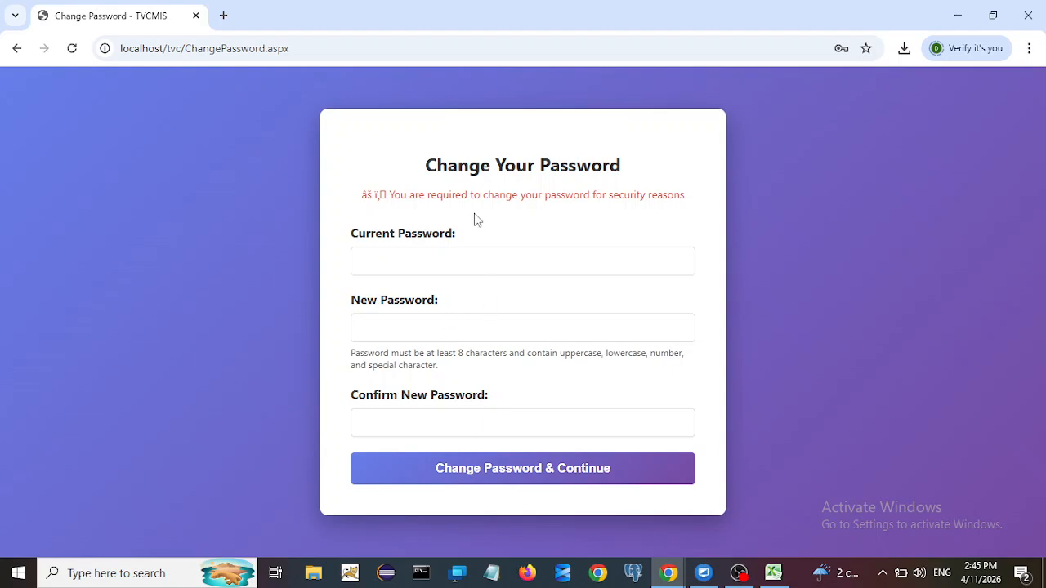
# Step: Enter the current password, a new password and its confirmation, then submit the change
pyautogui.click(395, 268)
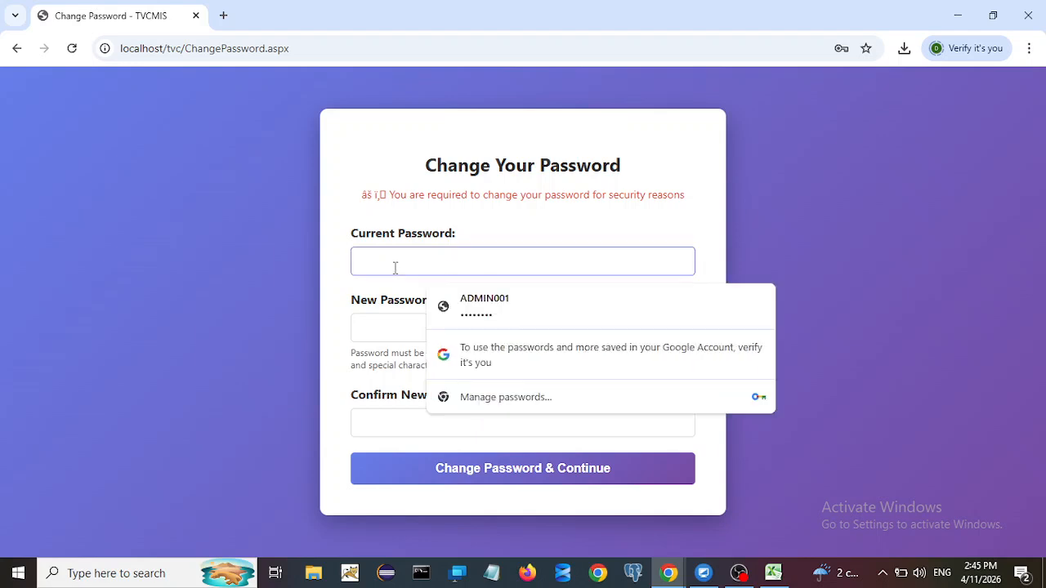
pyautogui.write('a•••••••••••')
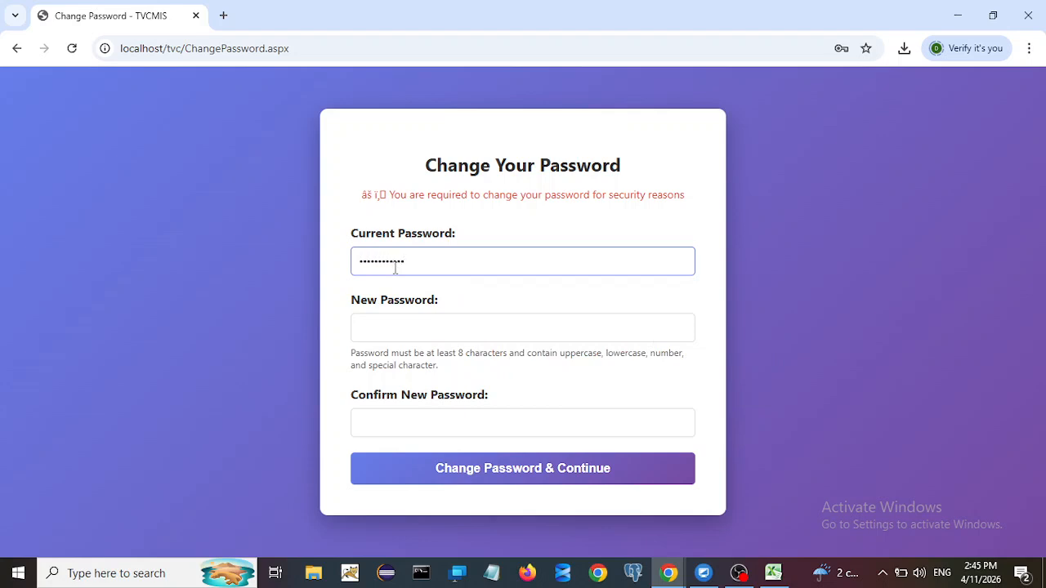
pyautogui.click(375, 331)
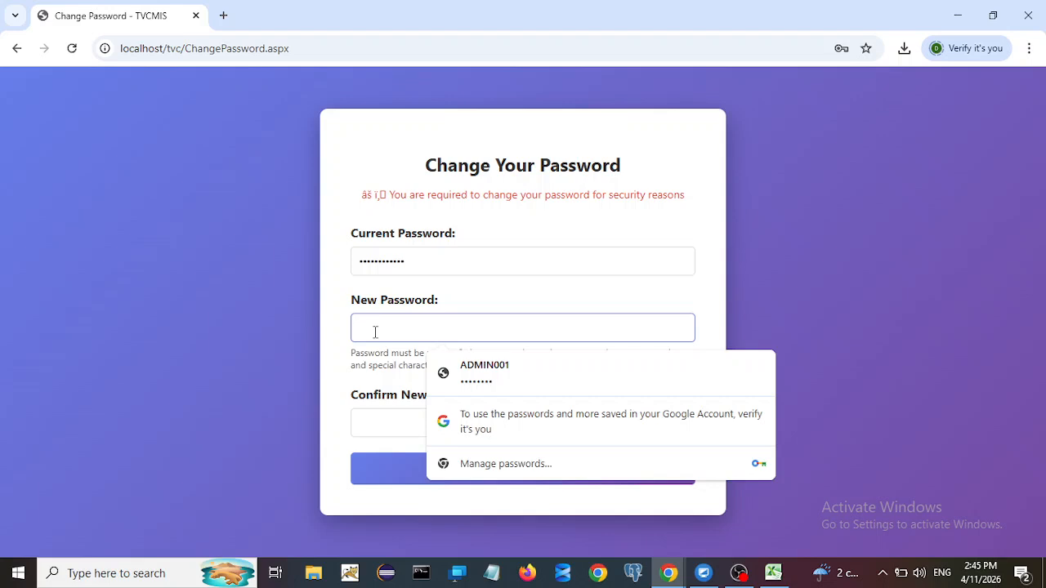
pyautogui.write('••••')
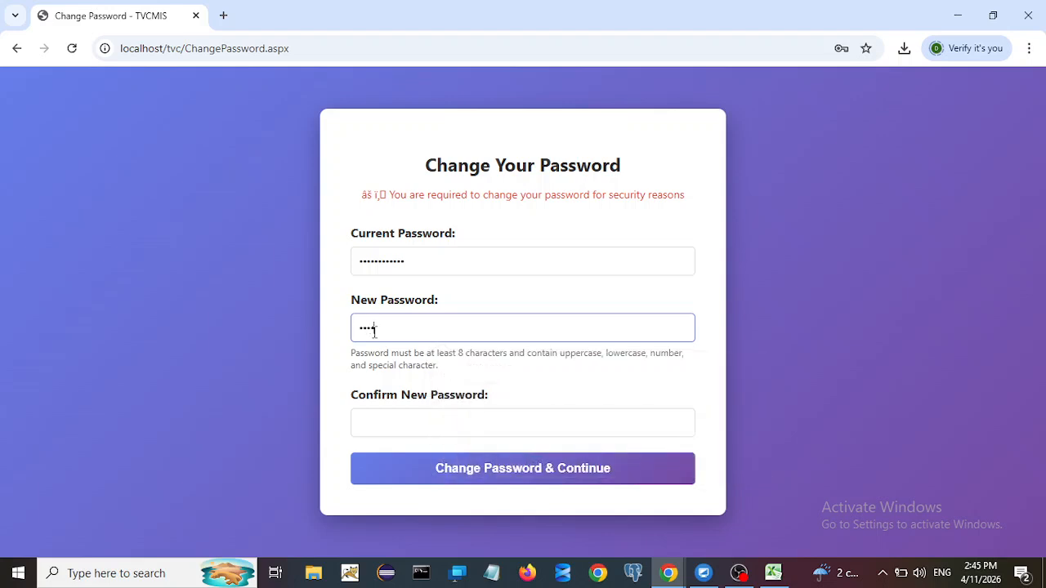
pyautogui.write('••••')
pyautogui.click(373, 435)
pyautogui.write('•••')
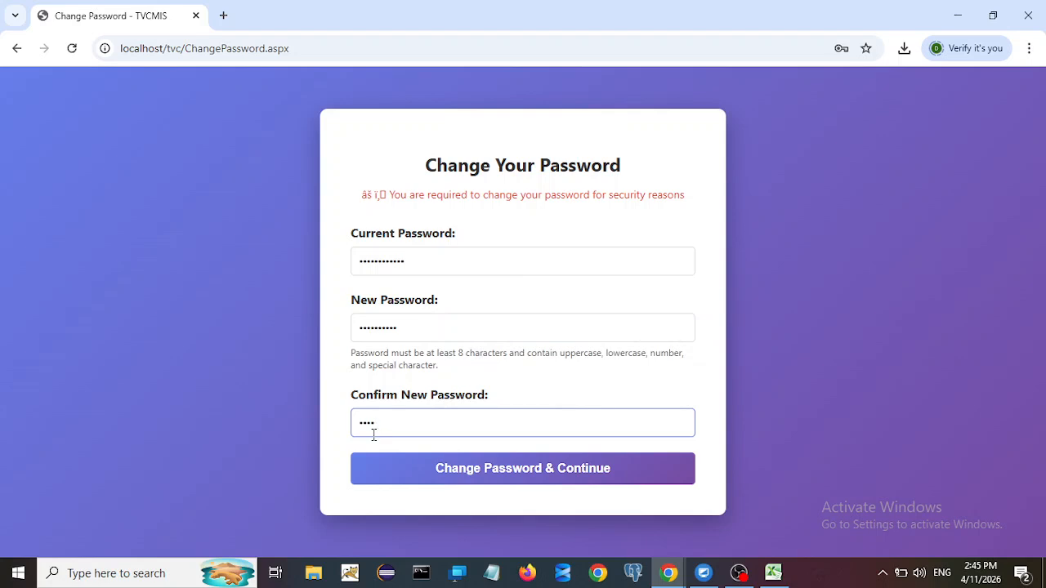
pyautogui.write('•••••••••')
pyautogui.click(462, 474)
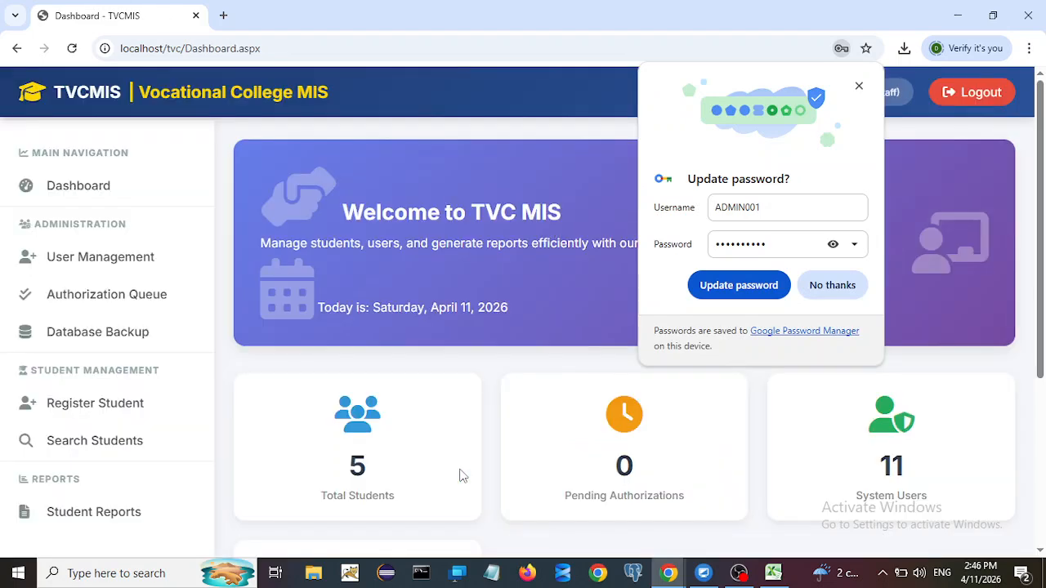
# Step: Decline Chrome's password-update prompt and scroll through the new Staff user's dashboard
pyautogui.click(833, 290)
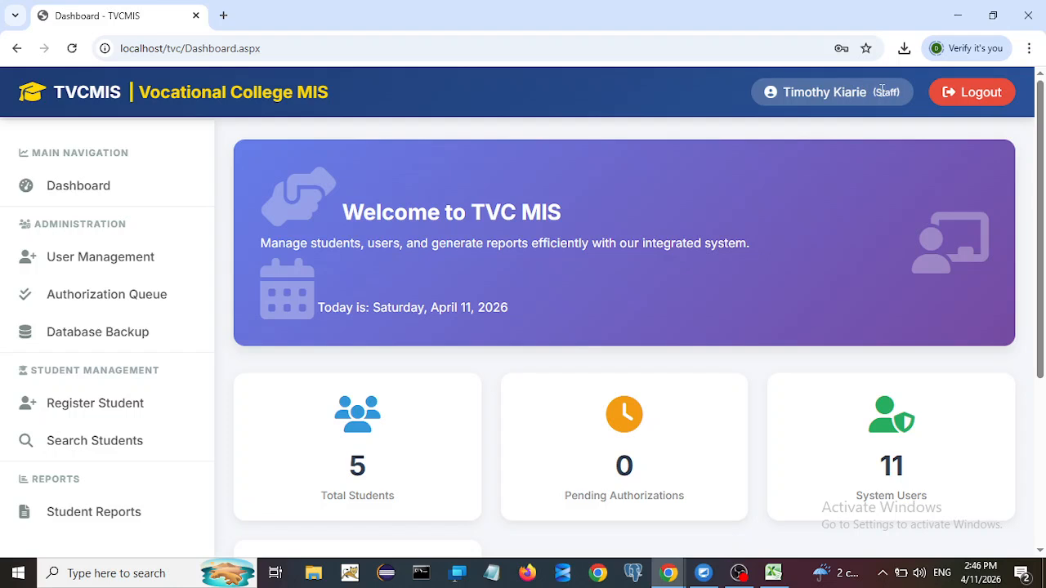
pyautogui.scroll(-3, 424, 286)
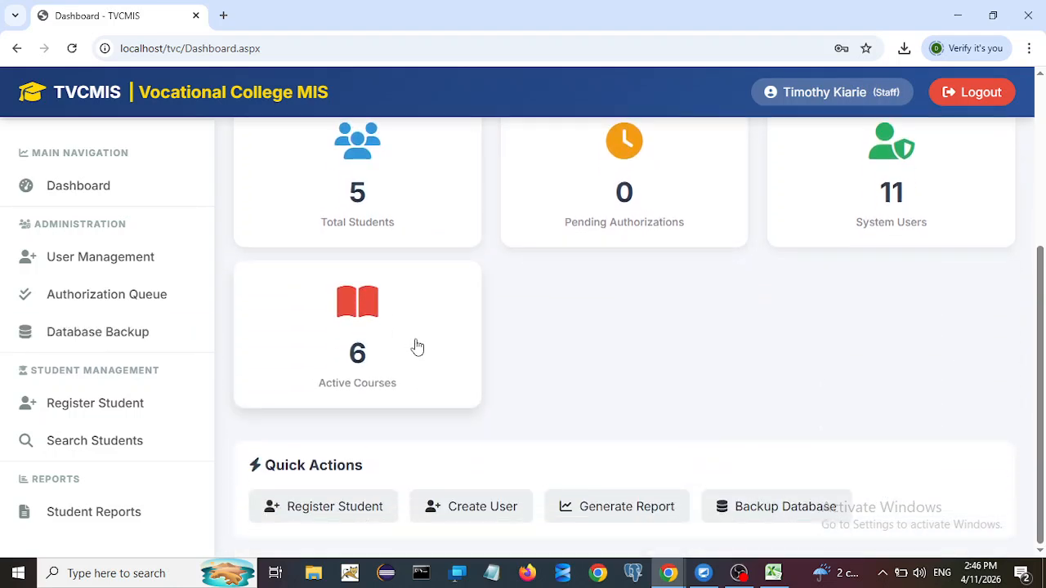
pyautogui.scroll(3, 414, 348)
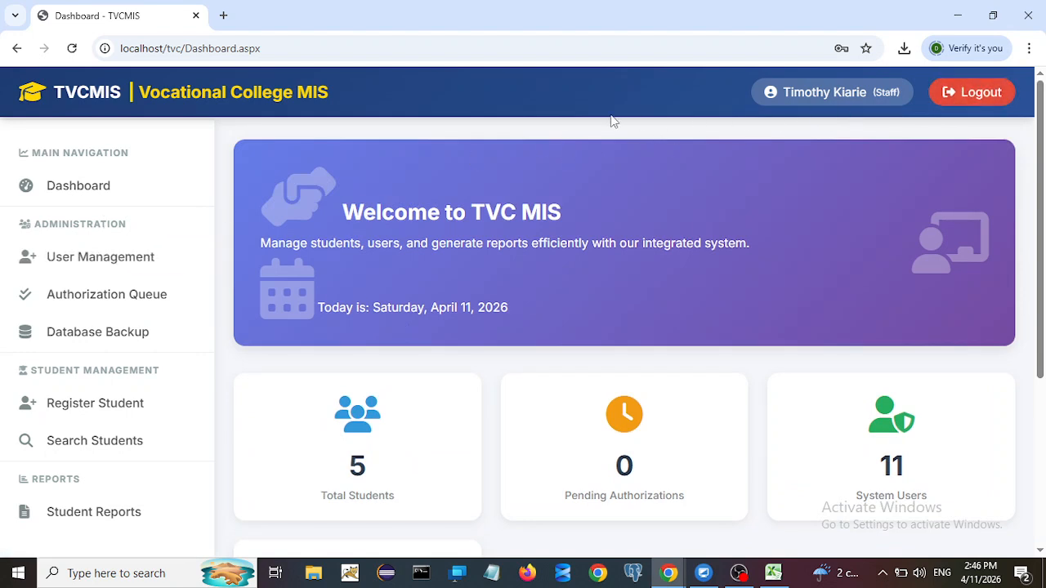
# Step: Log out and sign back in as the new staff user with their login ID and password
pyautogui.click(975, 92)
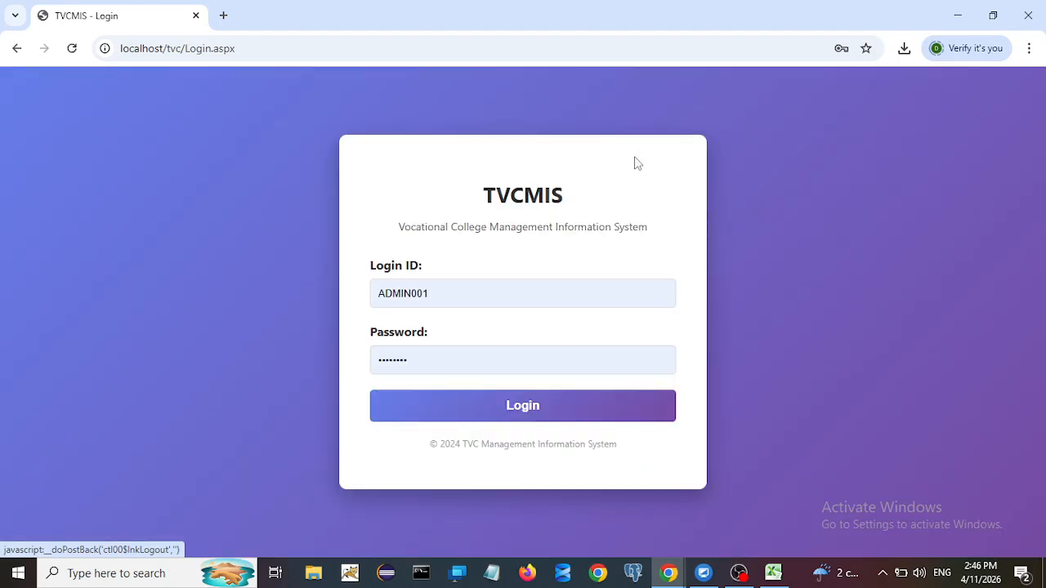
pyautogui.doubleClick(457, 285)
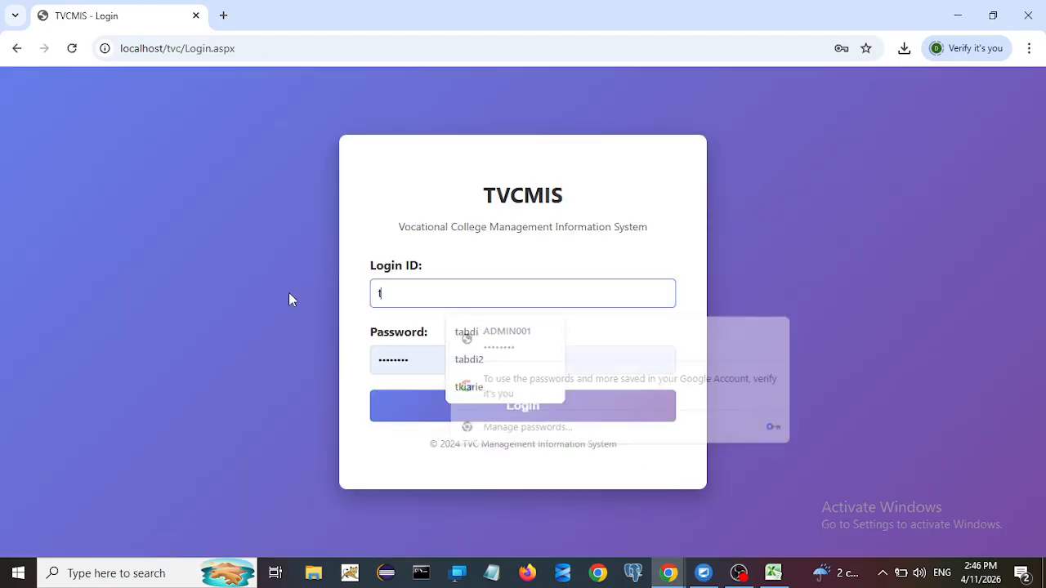
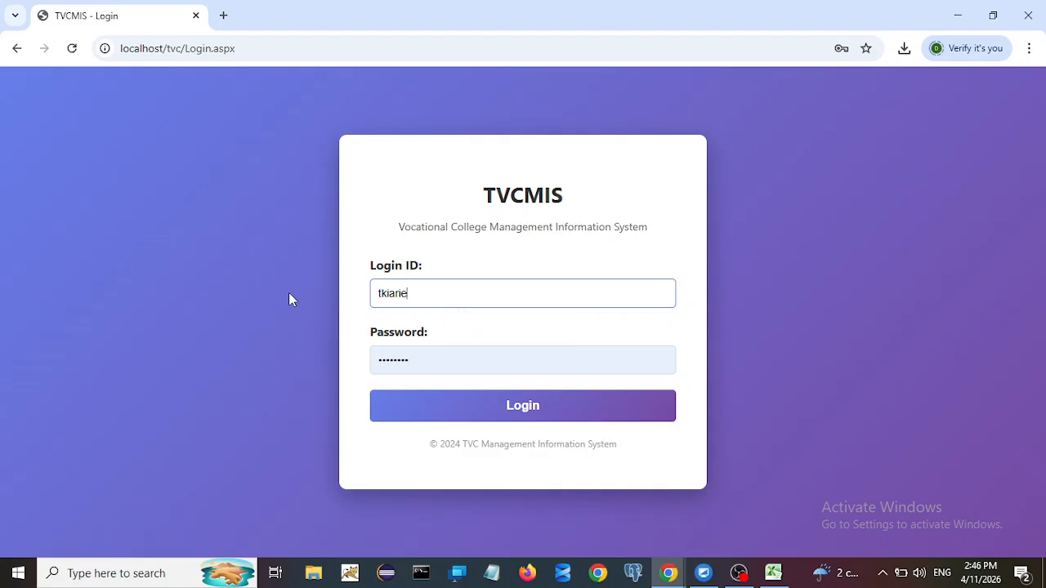
pyautogui.press('Tab')
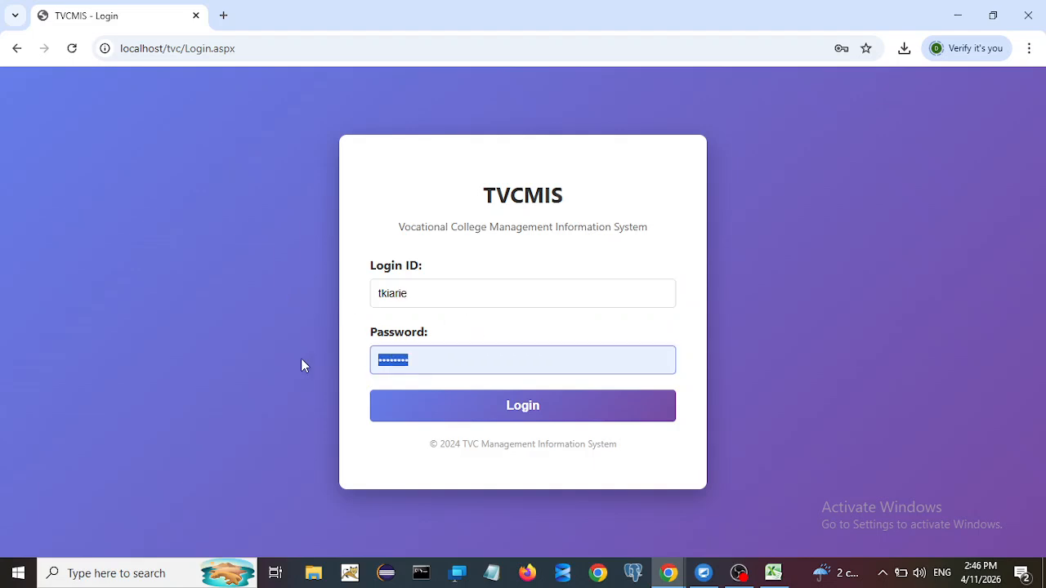
pyautogui.press('BackSpace')
pyautogui.write('••••')
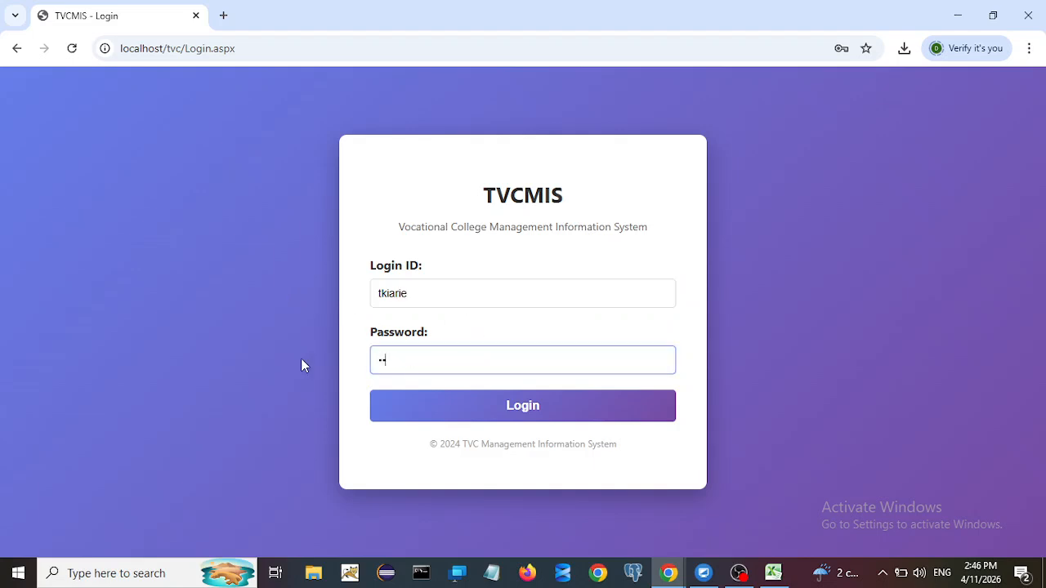
pyautogui.write('•••••')
pyautogui.click(400, 406)
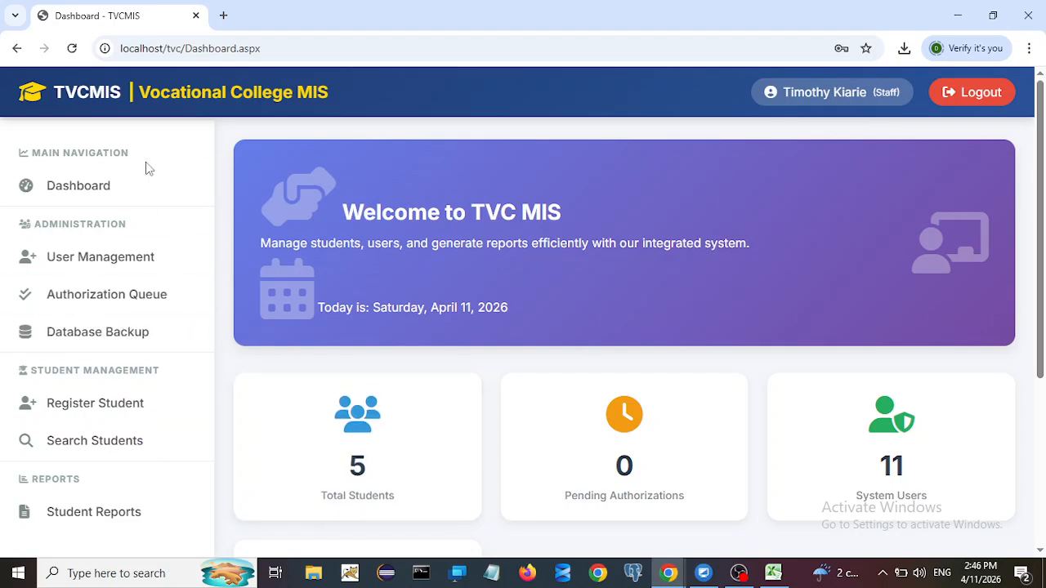
# Step: Return to the dashboard, log out, and replace the prefilled login ID with admin
pyautogui.click(84, 186)
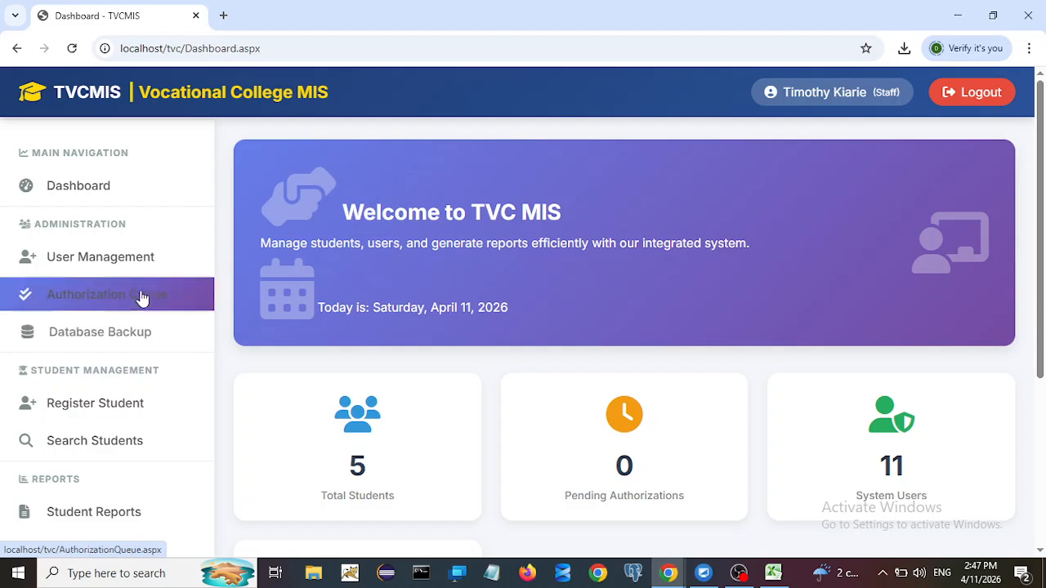
pyautogui.click(972, 92)
pyautogui.moveTo(466, 293); pyautogui.dragTo(274, 296)
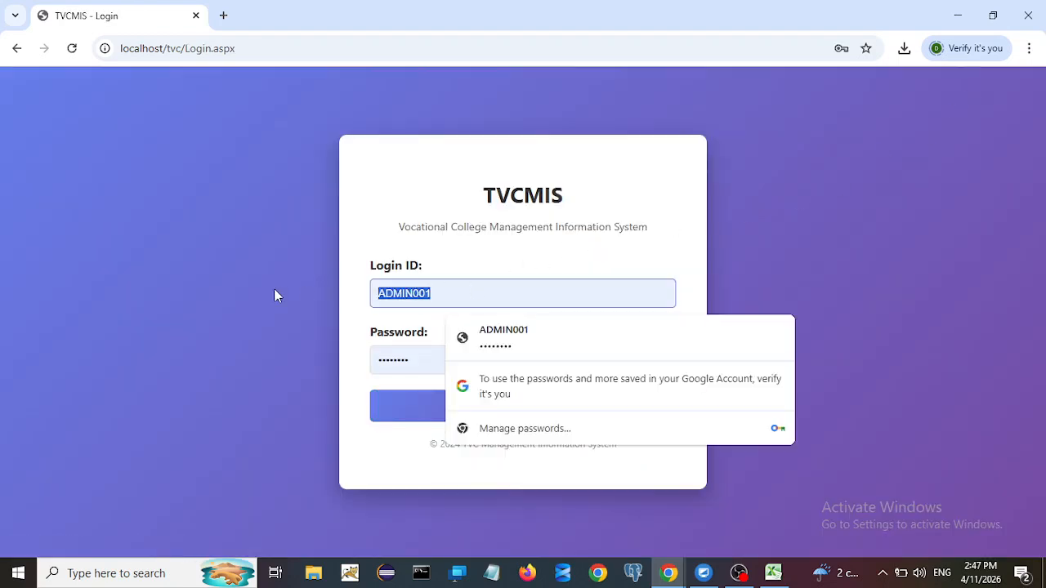
pyautogui.write('admin')
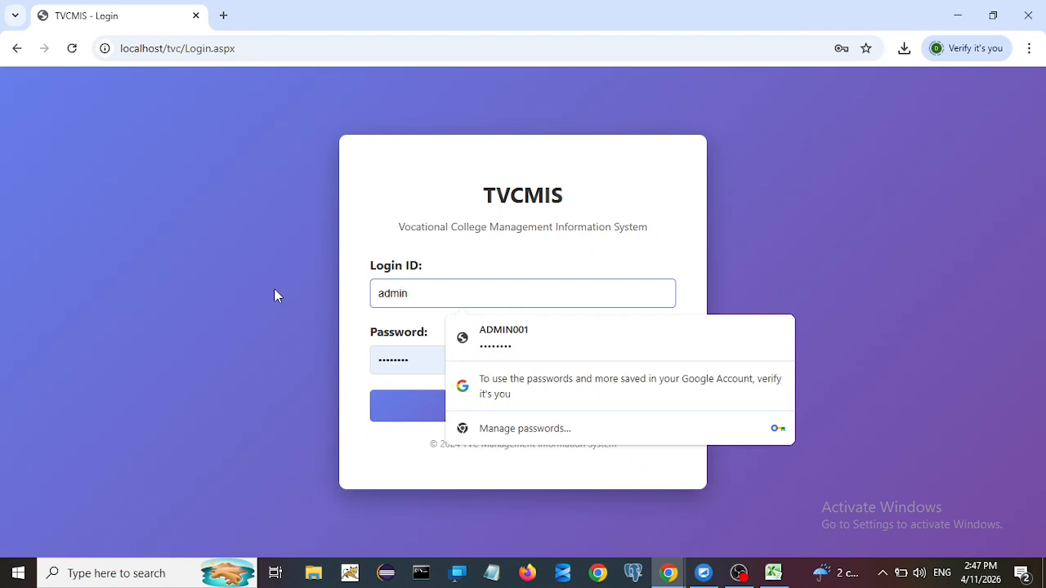
# Step: Clear the saved password, enter the admin password and sign in
pyautogui.click(416, 367)
pyautogui.press('BackSpace')
pyautogui.press('BackSpace')
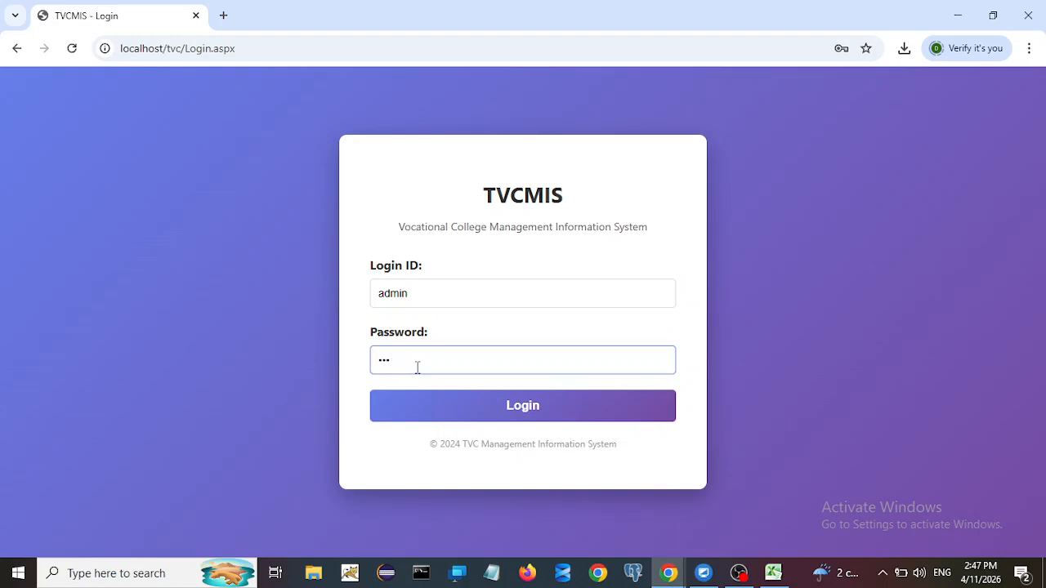
pyautogui.press('BackSpace')
pyautogui.write('a')
pyautogui.click(463, 415)
# Step: Go to User Management and scroll down to the correction and reset forms
pyautogui.click(83, 299)
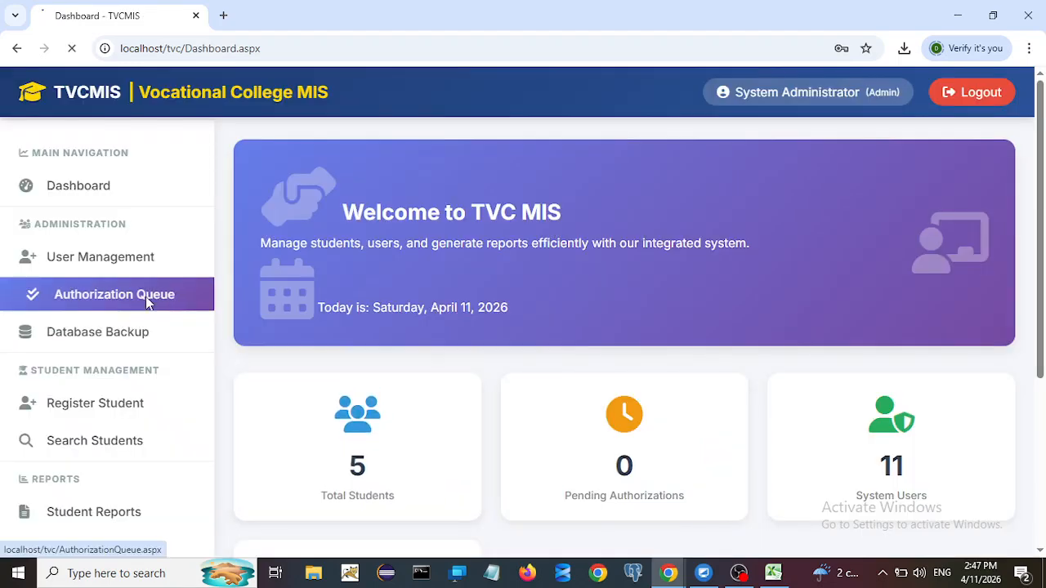
pyautogui.click(122, 269)
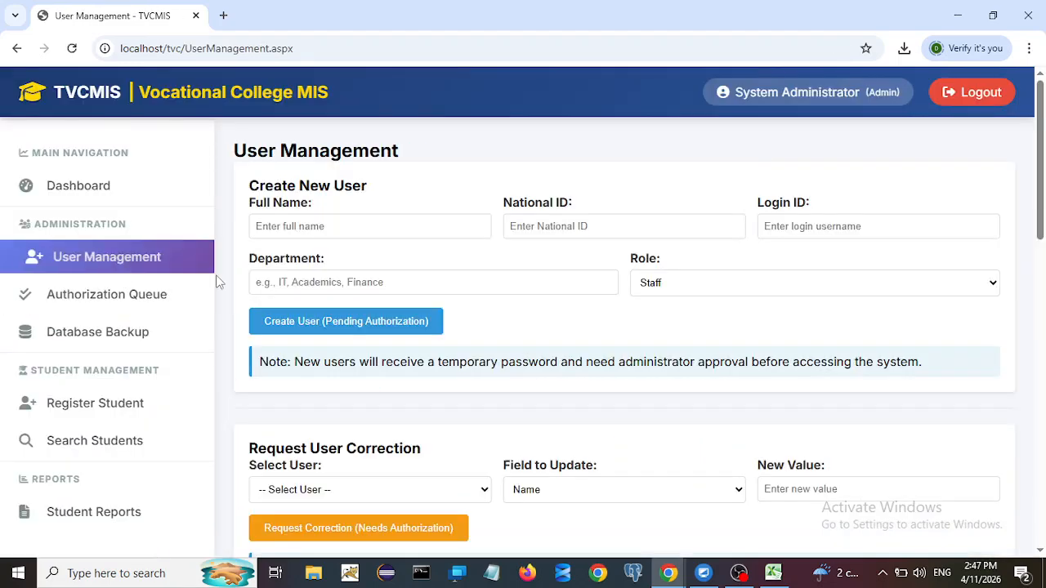
pyautogui.scroll(-1, 483, 364)
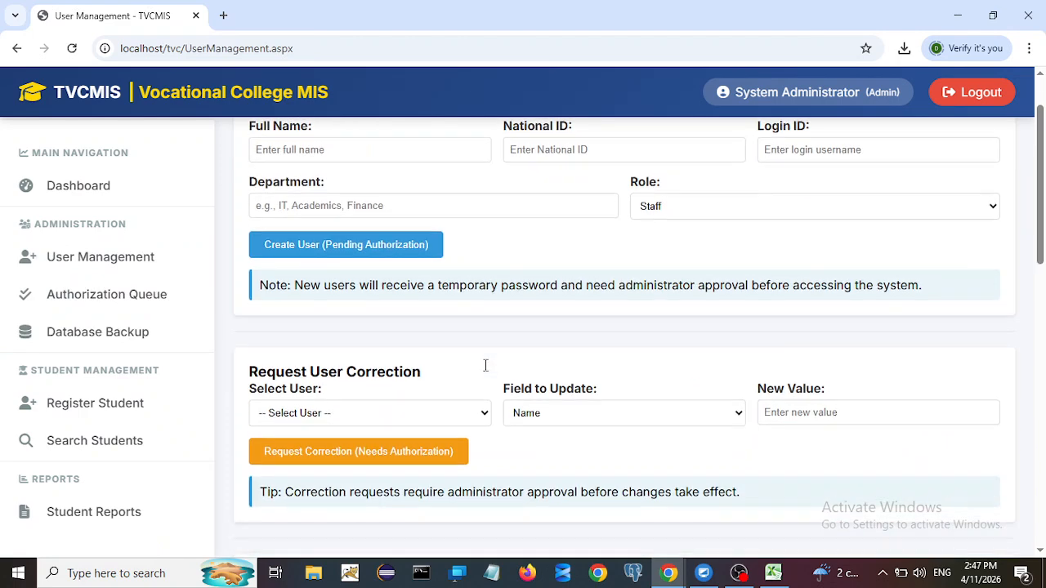
pyautogui.scroll(-2, 531, 320)
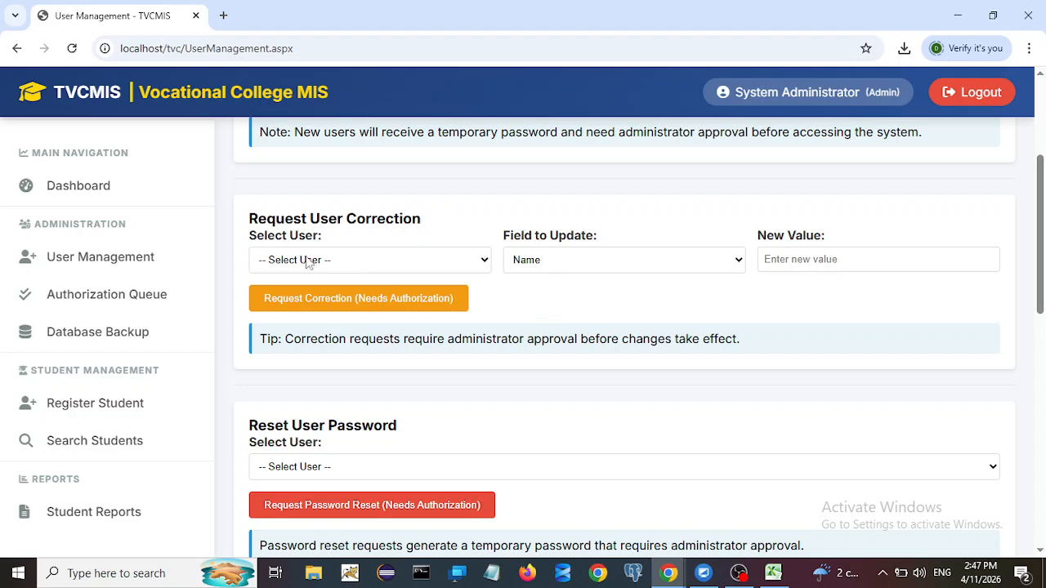
# Step: Select the staff member in the Request User Correction form
pyautogui.click(349, 267)
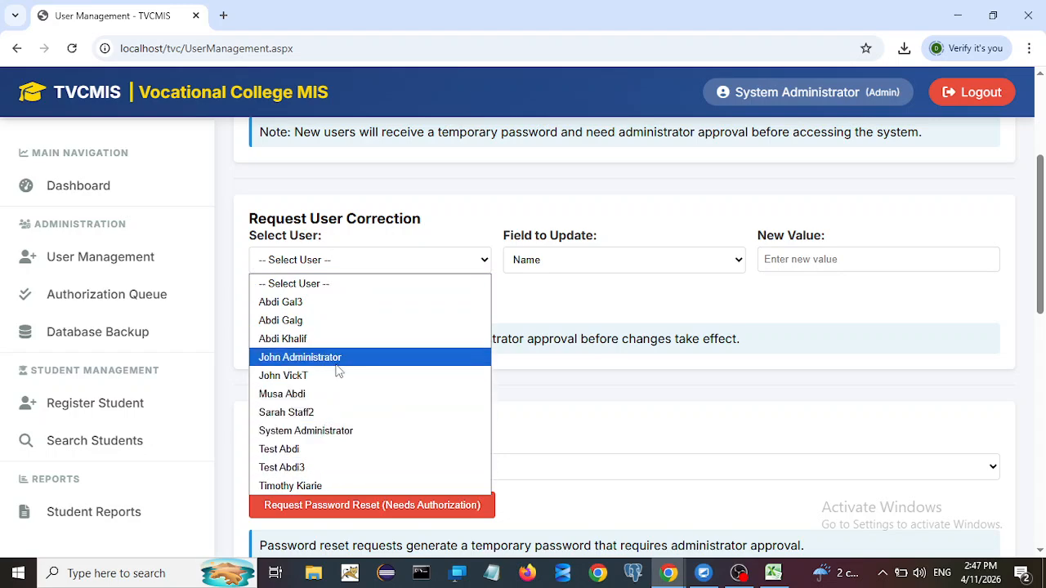
pyautogui.click(317, 486)
pyautogui.scroll(-3, 352, 465)
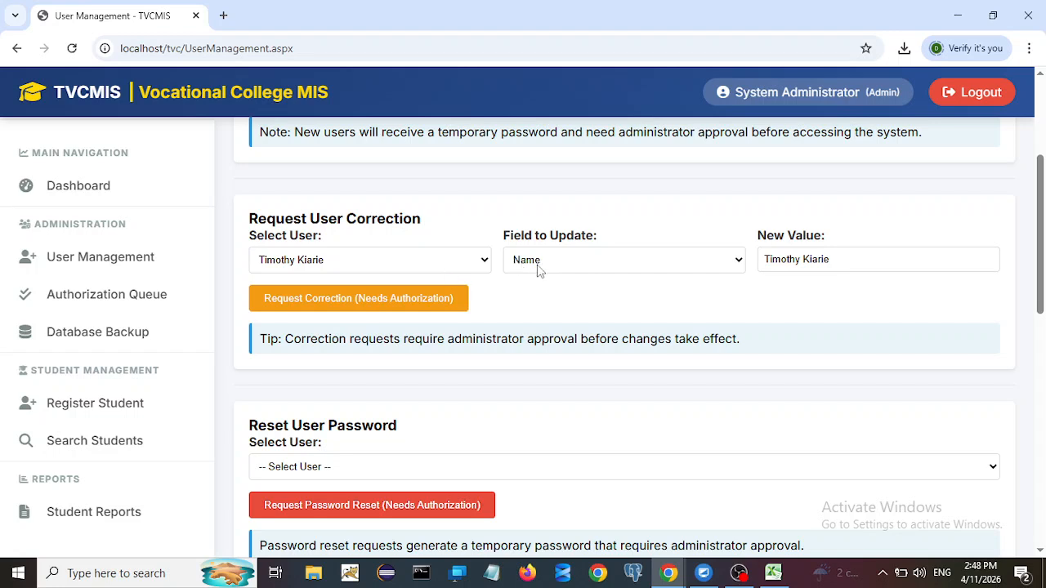
pyautogui.click(865, 260)
# Step: Set Field to Update to Role instead of Department
pyautogui.click(591, 272)
pyautogui.click(552, 302)
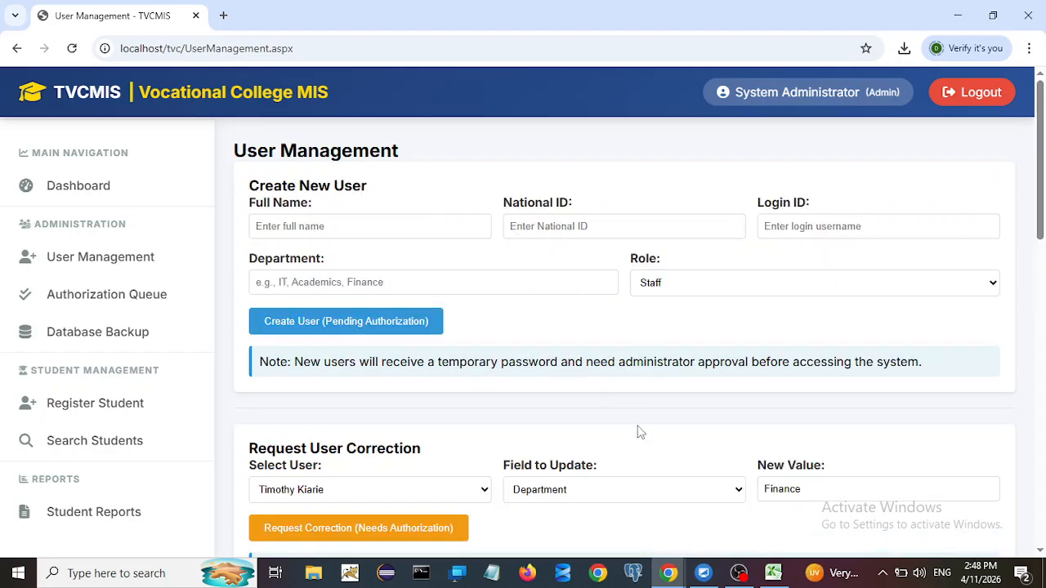
pyautogui.scroll(-3, 626, 420)
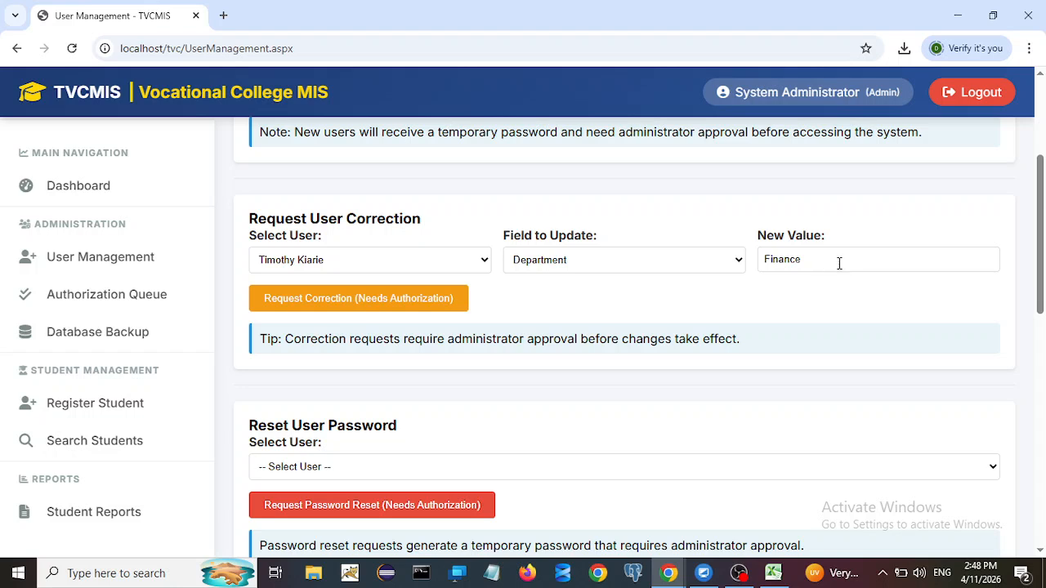
pyautogui.click(707, 272)
pyautogui.click(526, 321)
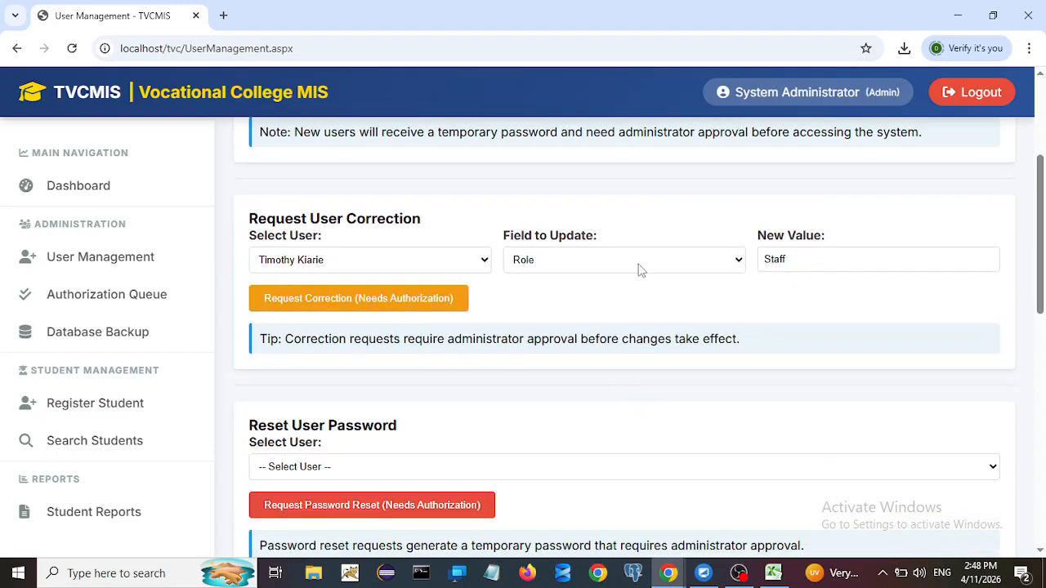
# Step: Replace the value Staff with Admin and submit the correction request
pyautogui.click(792, 262)
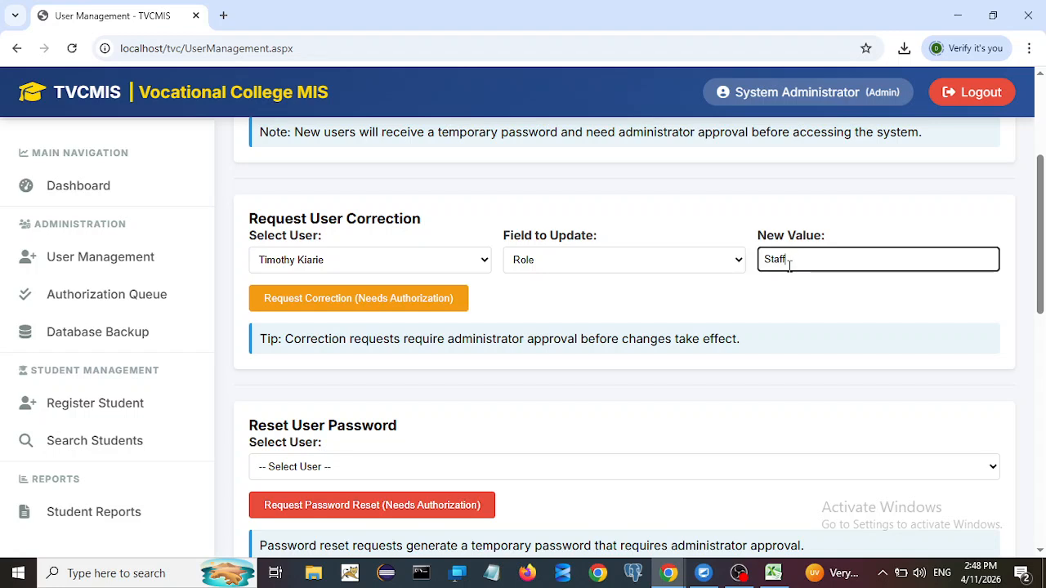
pyautogui.press('BackSpace')
pyautogui.press('BackSpace')
pyautogui.press('BackSpace')
pyautogui.press('BackSpace')
pyautogui.press('BackSpace')
pyautogui.write('Admin')
pyautogui.click(320, 302)
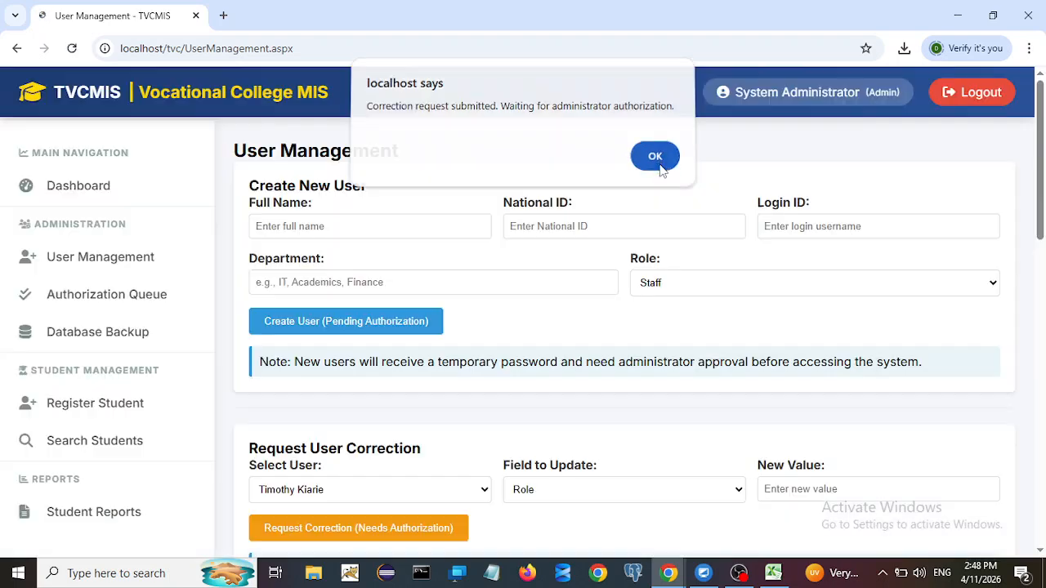
pyautogui.click(658, 166)
# Step: Log out and sign in as the second administrator with a freshly entered password
pyautogui.click(967, 109)
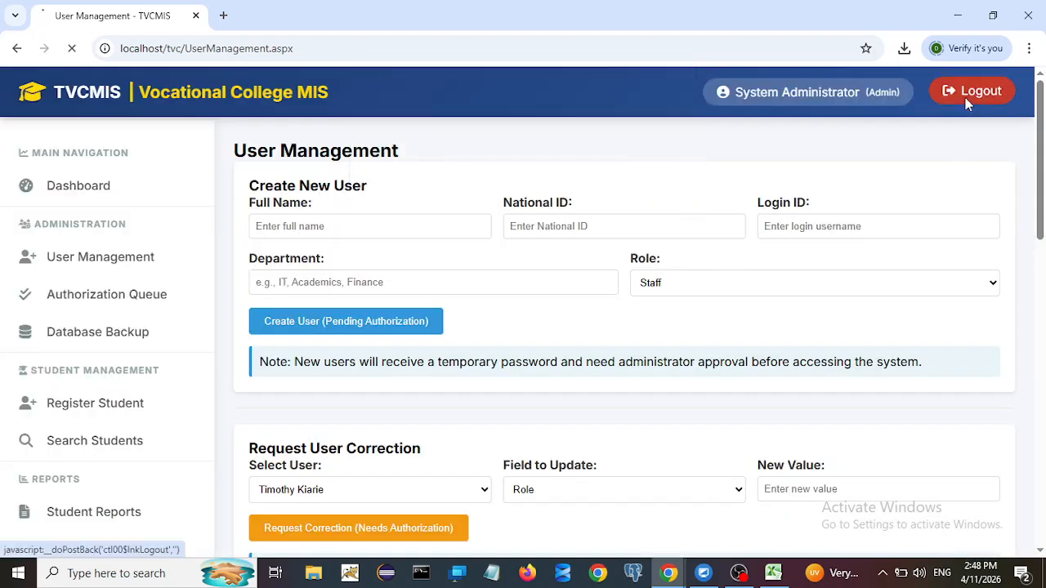
pyautogui.doubleClick(431, 297)
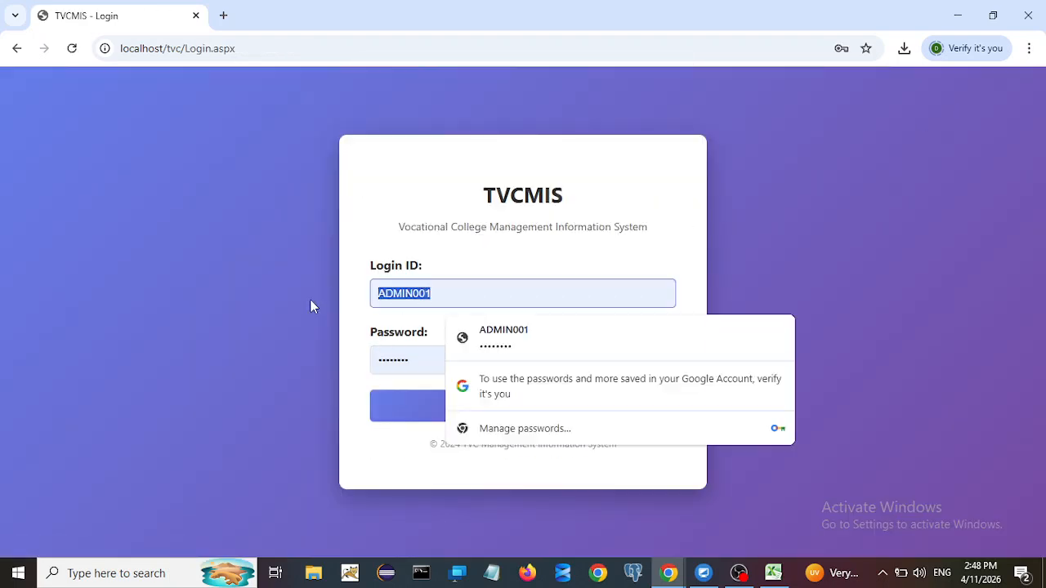
pyautogui.write('john.admin')
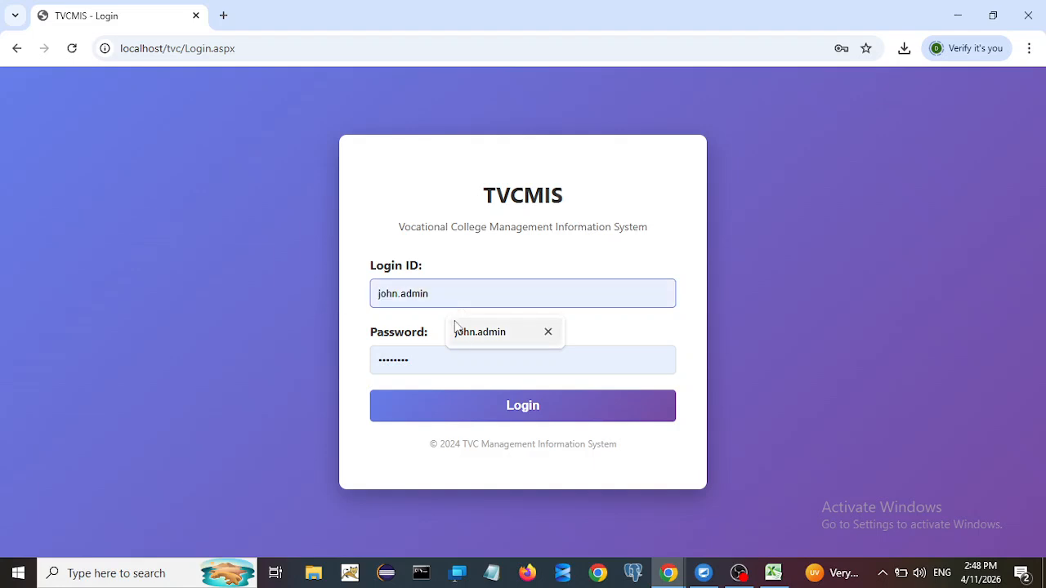
pyautogui.click(460, 335)
pyautogui.doubleClick(420, 360)
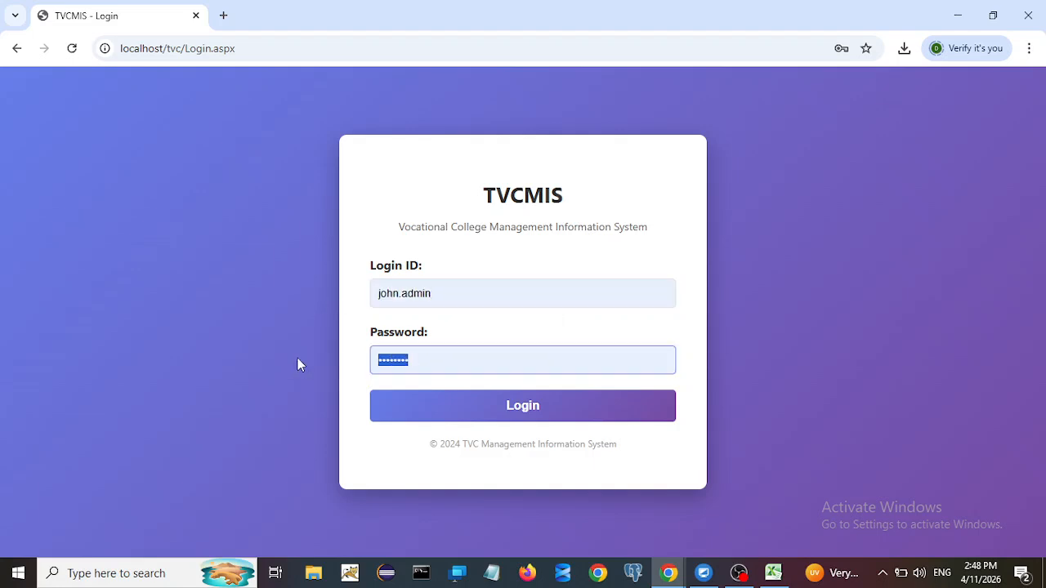
pyautogui.press('BackSpace')
pyautogui.write('•••••••••')
pyautogui.click(403, 415)
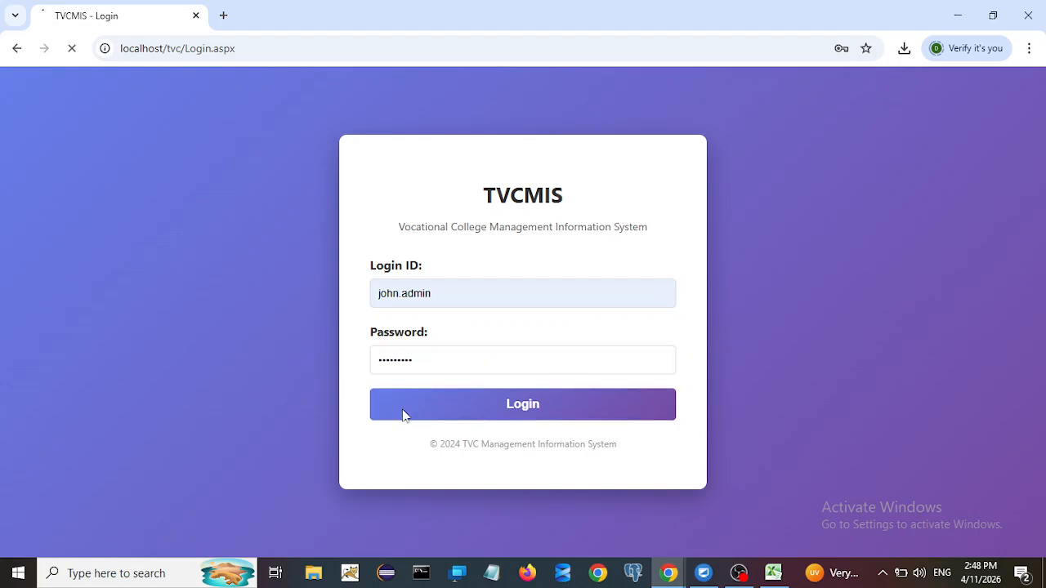
# Step: Filter the Authorization Queue to User Correction Requests
pyautogui.click(65, 297)
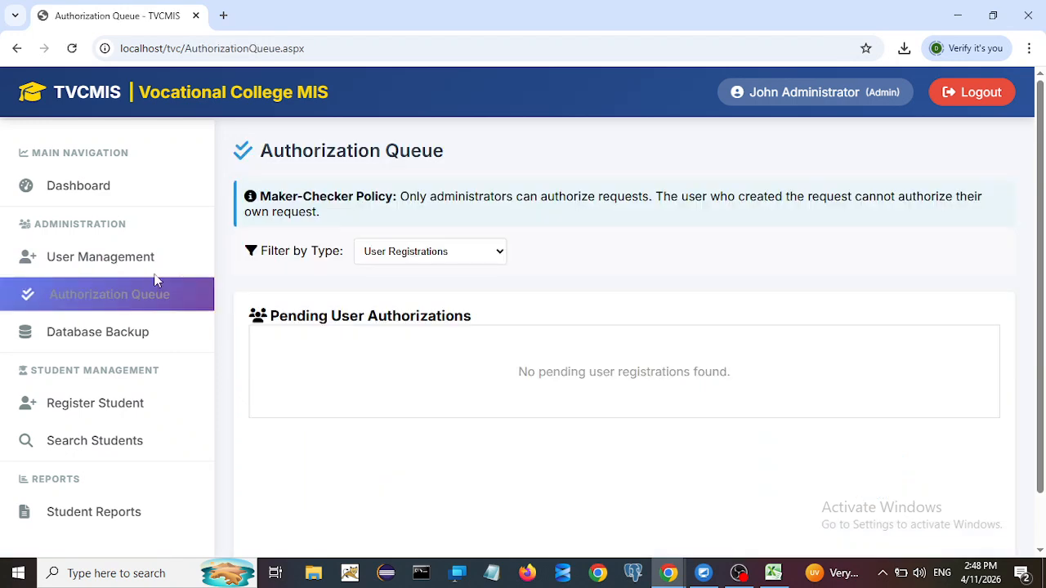
pyautogui.click(403, 253)
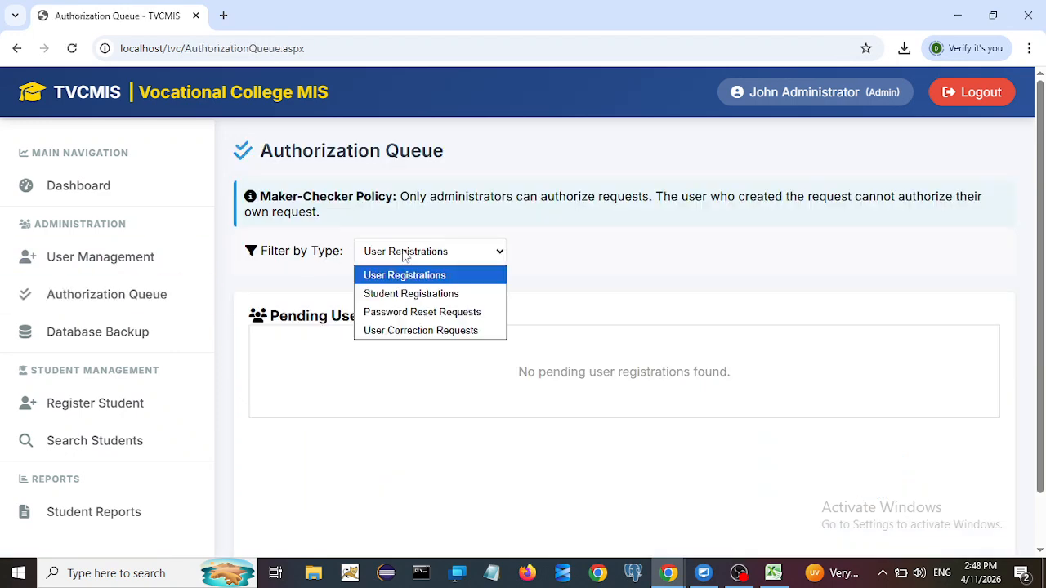
pyautogui.click(422, 330)
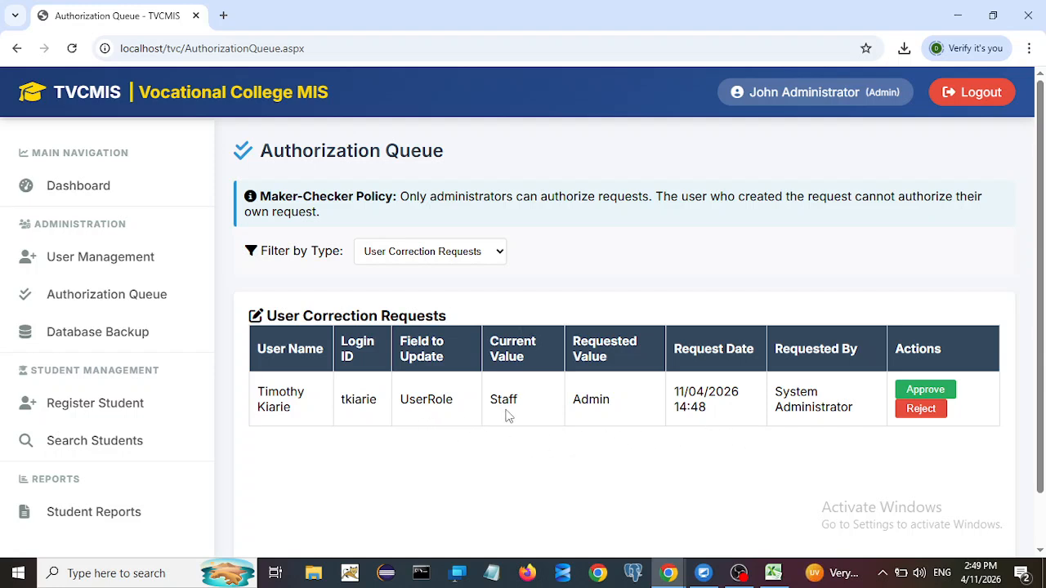
# Step: Review the UserRole change from Staff to Admin and its requester, then approve it
pyautogui.moveTo(504, 399); pyautogui.dragTo(519, 403)
pyautogui.moveTo(406, 399); pyautogui.dragTo(438, 400)
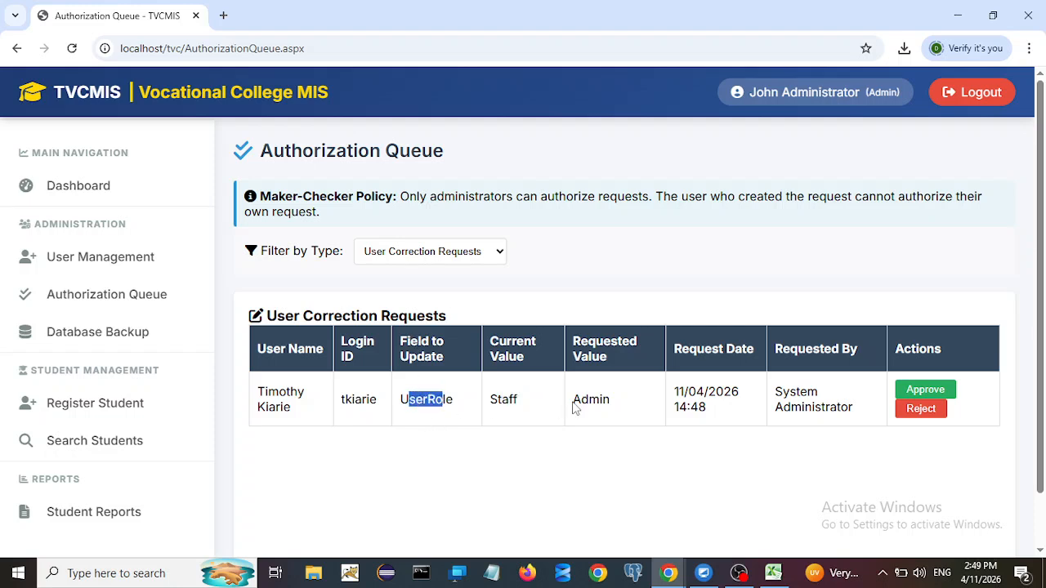
pyautogui.moveTo(574, 400); pyautogui.dragTo(589, 402)
pyautogui.moveTo(781, 393); pyautogui.dragTo(813, 408)
pyautogui.click(754, 497)
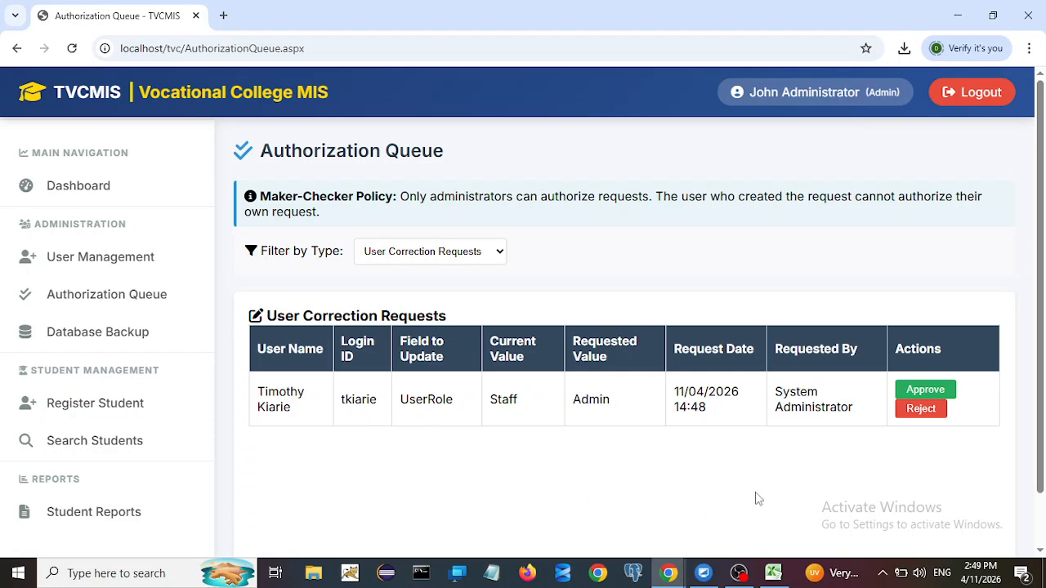
pyautogui.click(932, 390)
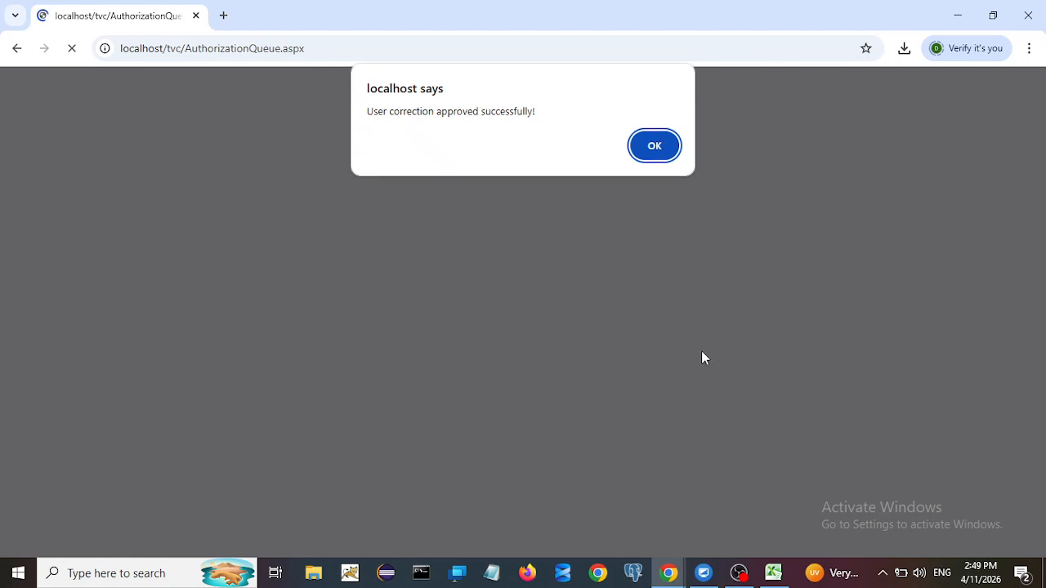
pyautogui.click(657, 151)
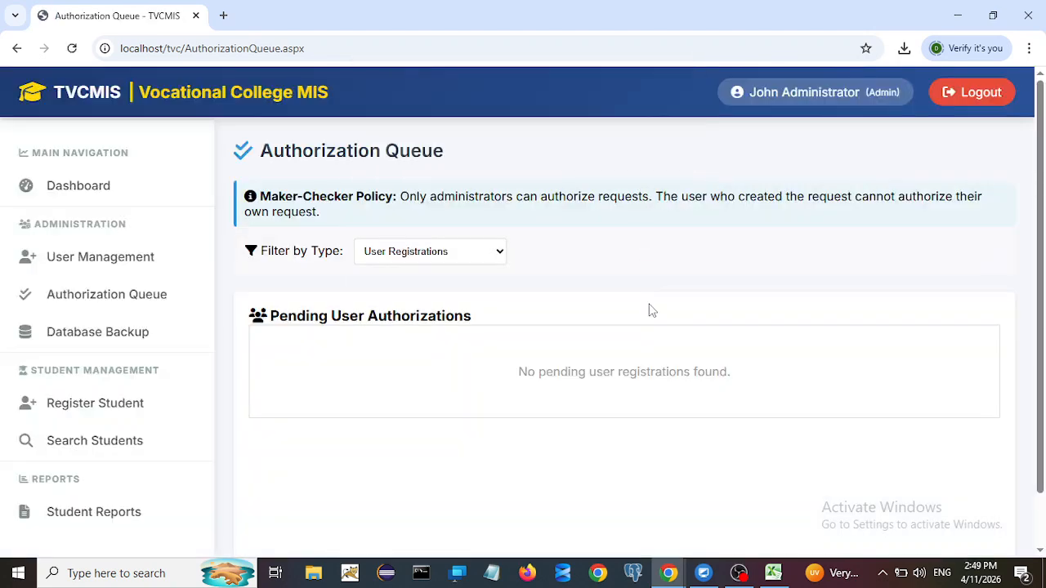
# Step: Log out, sign in as the promoted user, and scroll through the dashboard
pyautogui.click(980, 92)
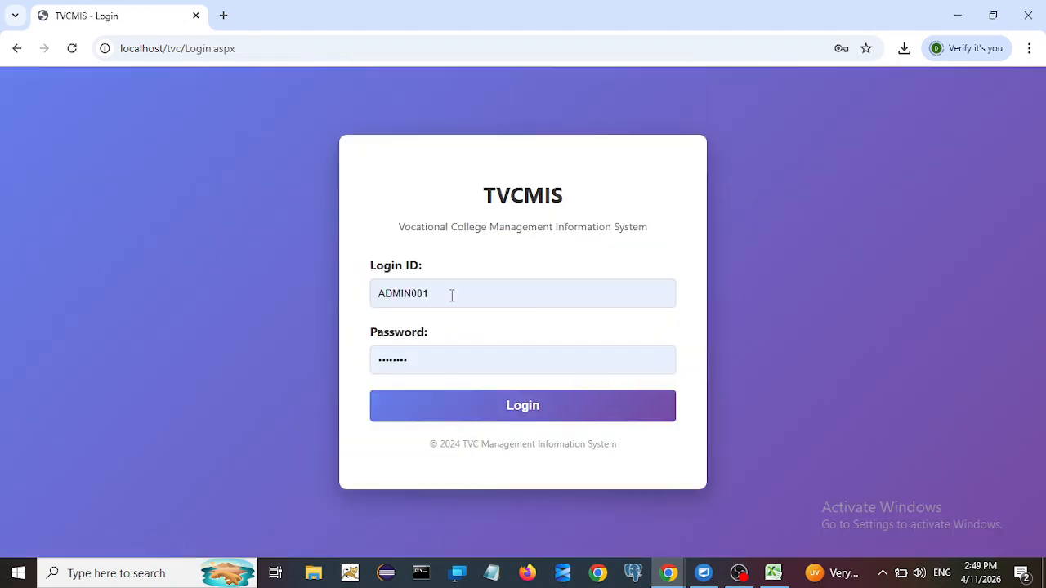
pyautogui.moveTo(450, 294); pyautogui.dragTo(187, 300)
pyautogui.write('tk')
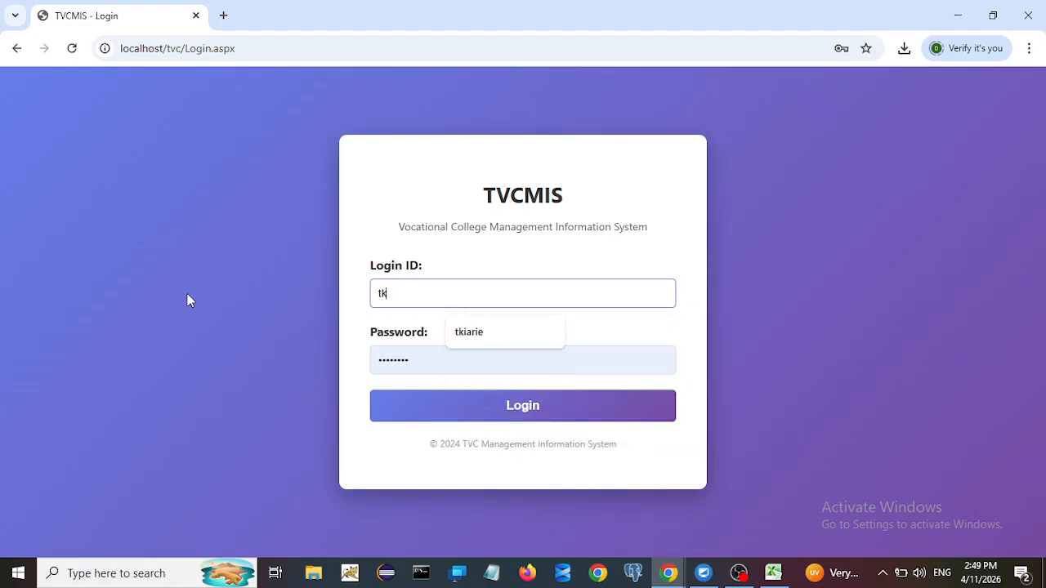
pyautogui.click(457, 333)
pyautogui.press('Tab')
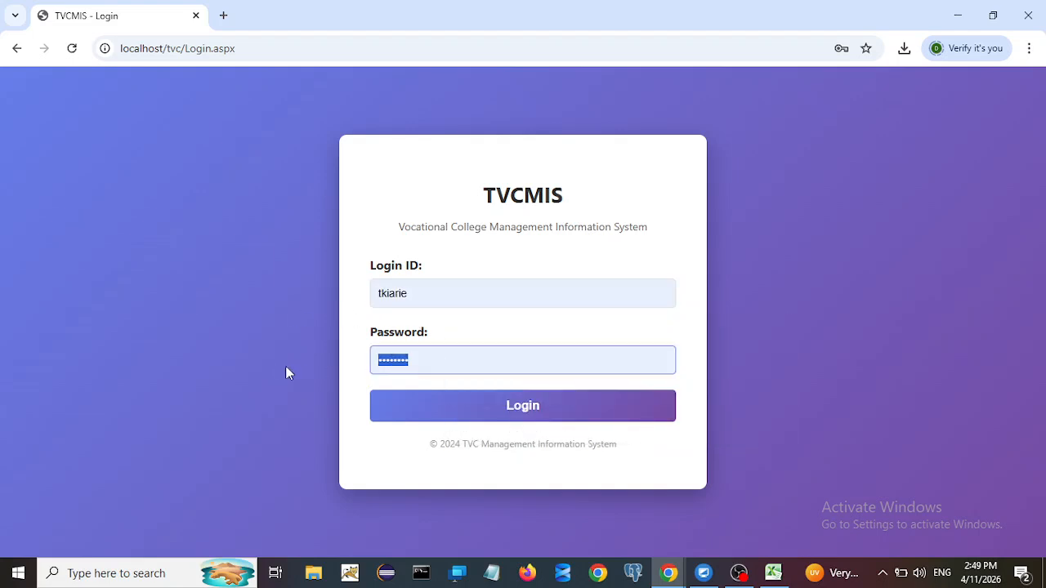
pyautogui.write('••••')
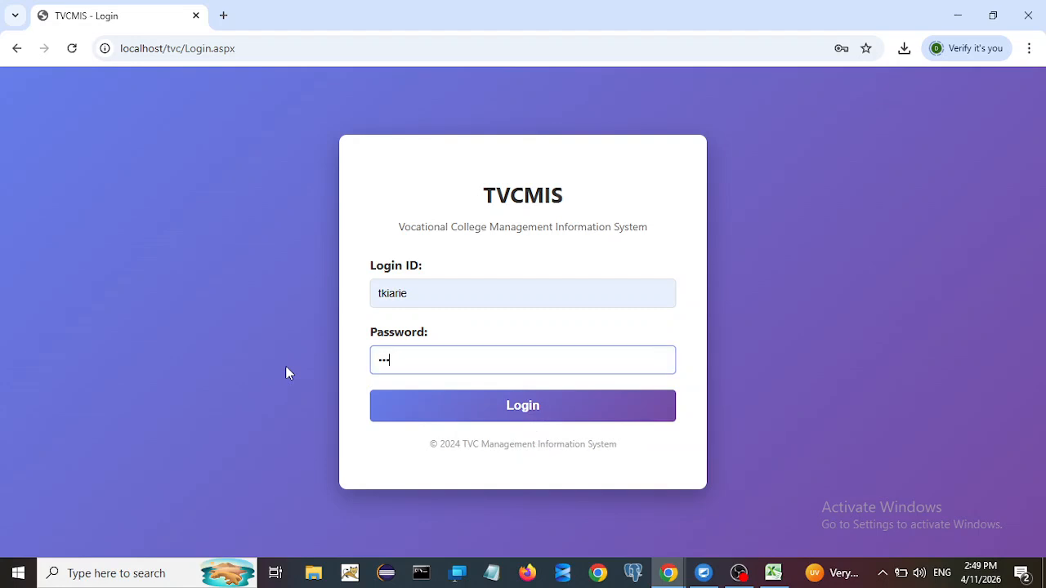
pyautogui.write('••••••')
pyautogui.click(437, 418)
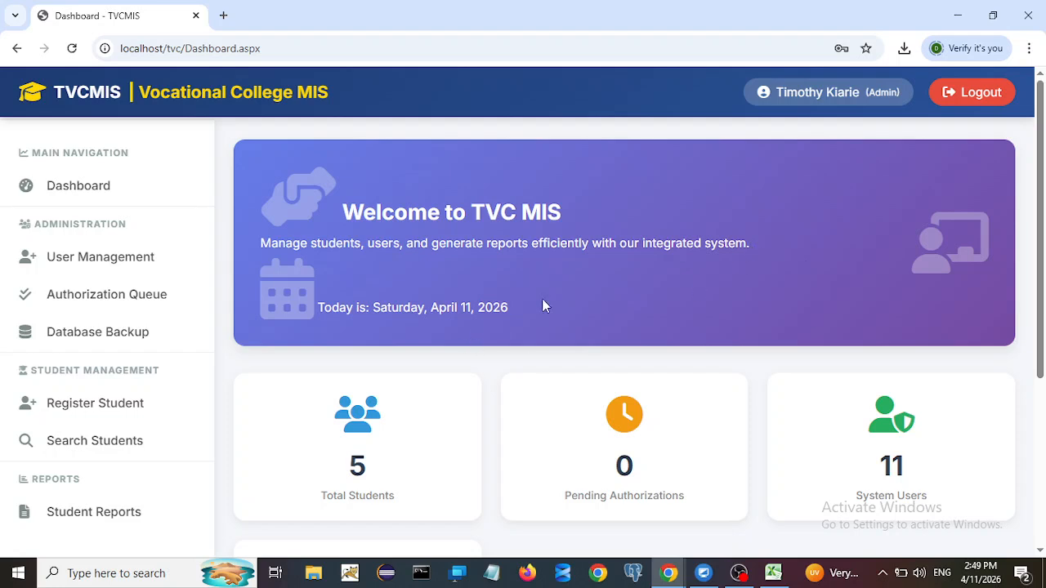
pyautogui.scroll(-3, 642, 270)
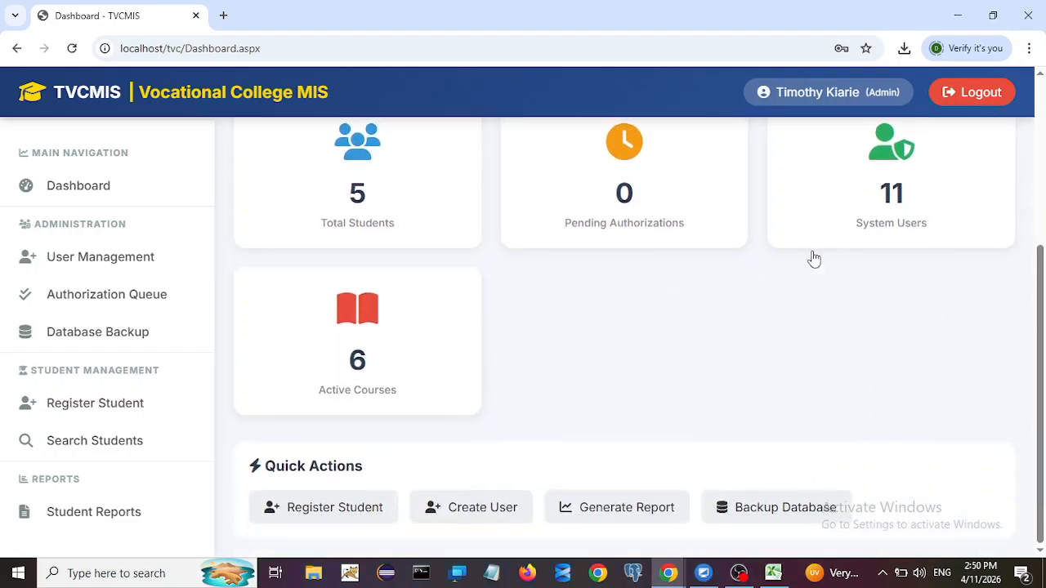
pyautogui.scroll(3, 812, 256)
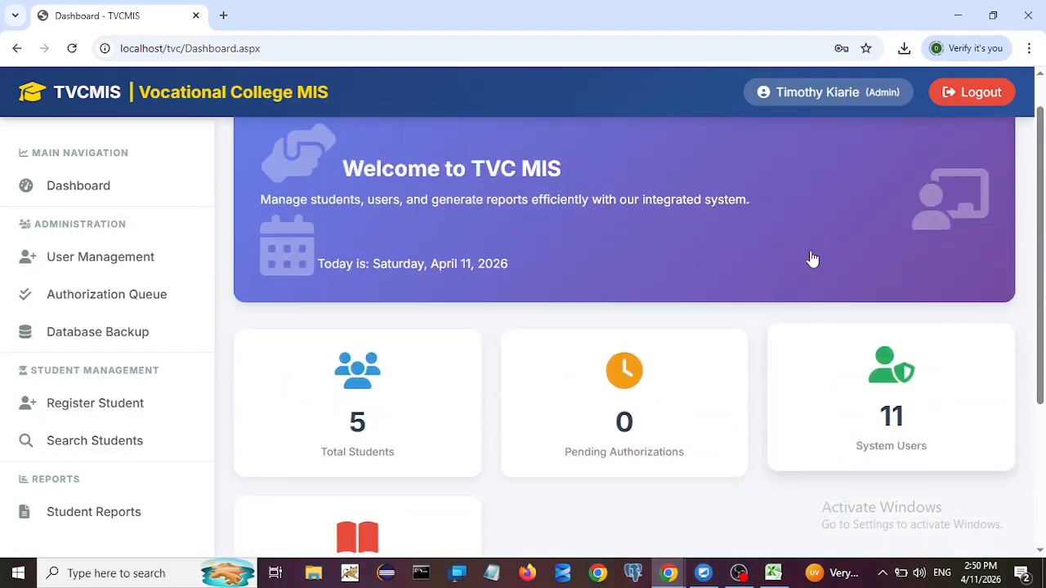
# Step: Request a password reset for the promoted user and copy the generated temporary password
pyautogui.click(131, 269)
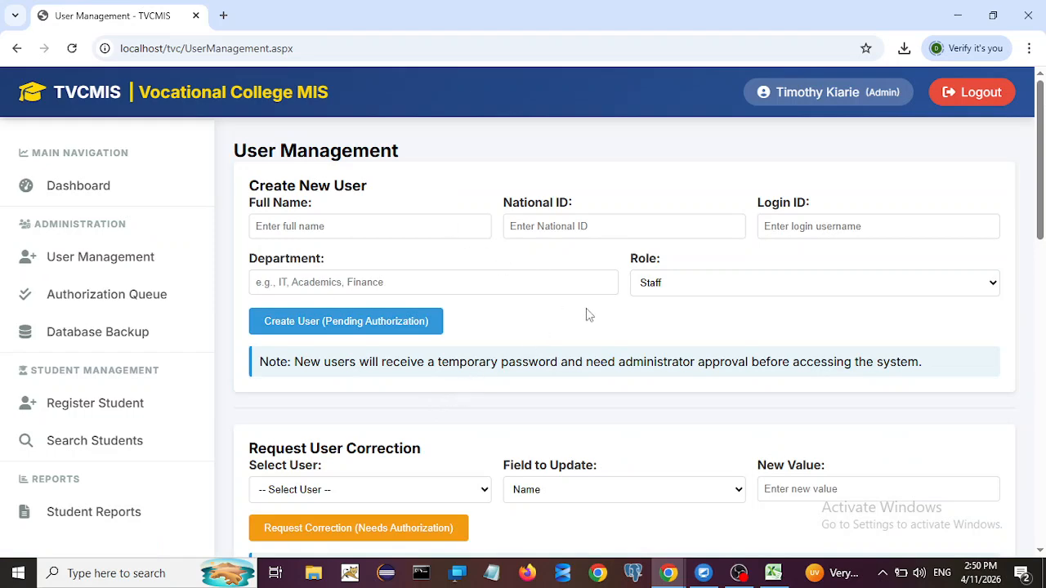
pyautogui.scroll(-5, 629, 345)
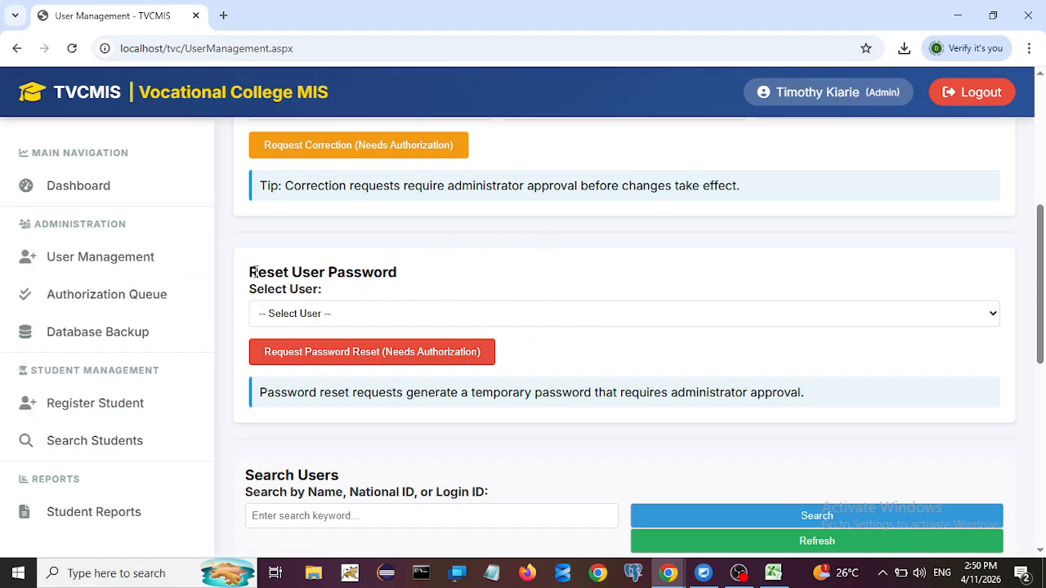
pyautogui.click(319, 318)
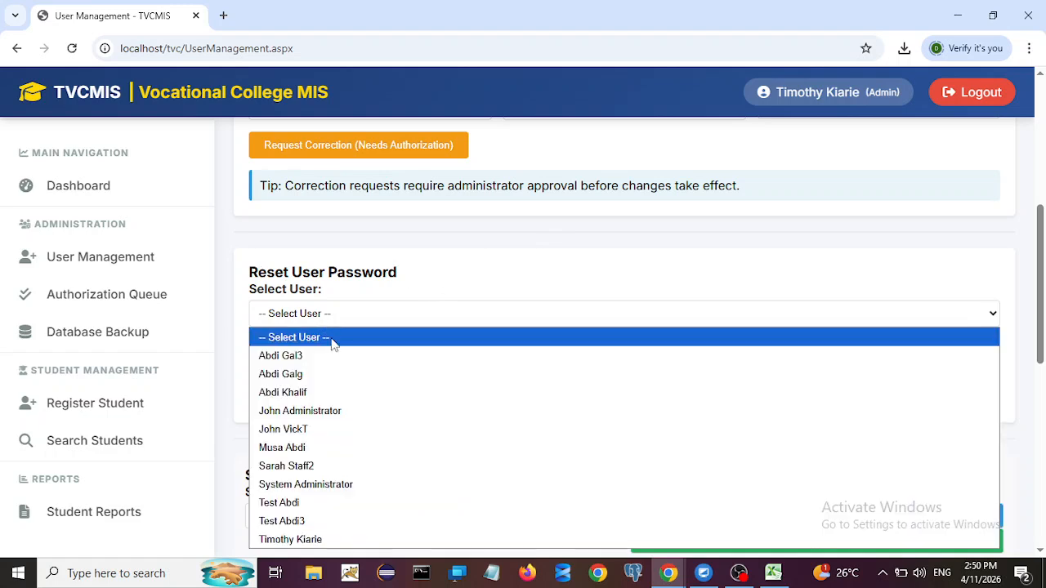
pyautogui.click(308, 540)
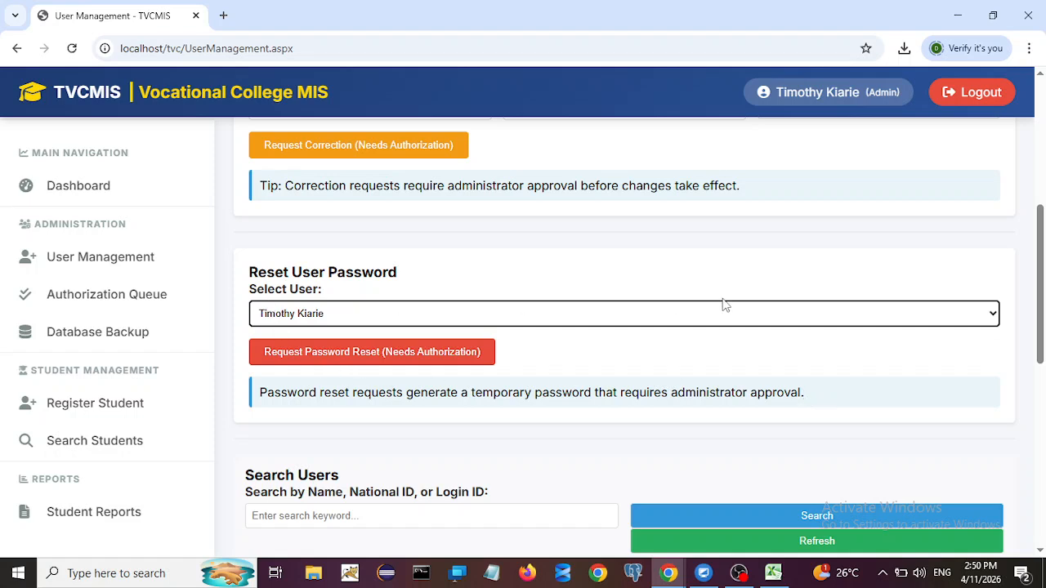
pyautogui.click(338, 358)
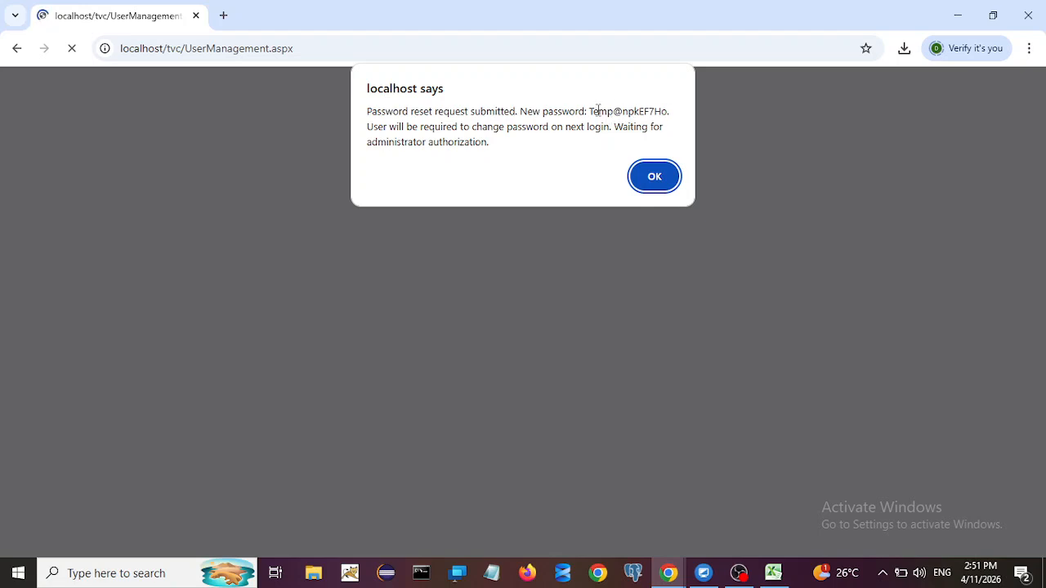
pyautogui.moveTo(589, 111); pyautogui.dragTo(668, 112)
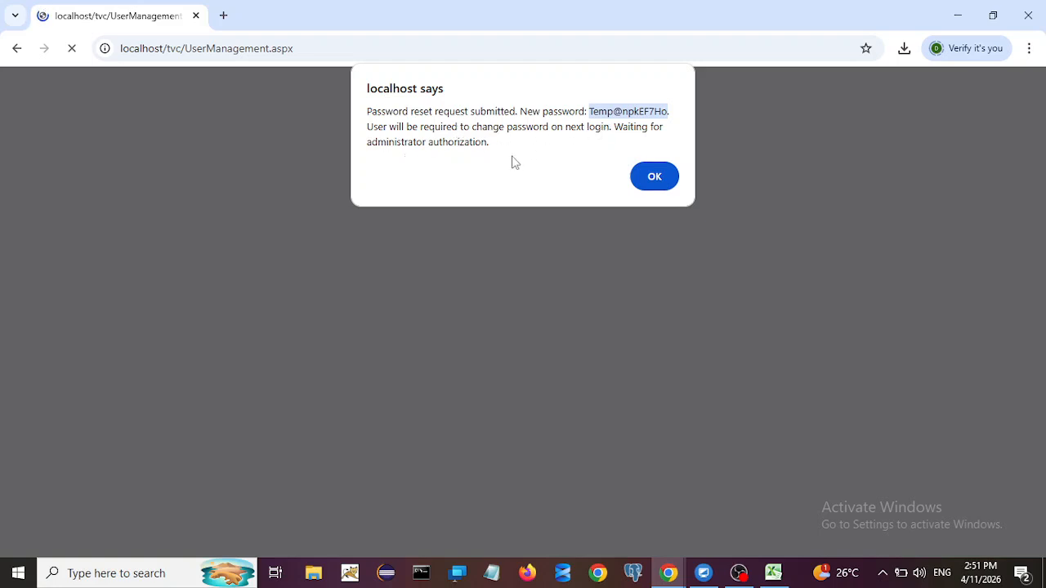
pyautogui.click(664, 177)
# Step: Log out and sign back in with login ID admin and its password
pyautogui.click(968, 94)
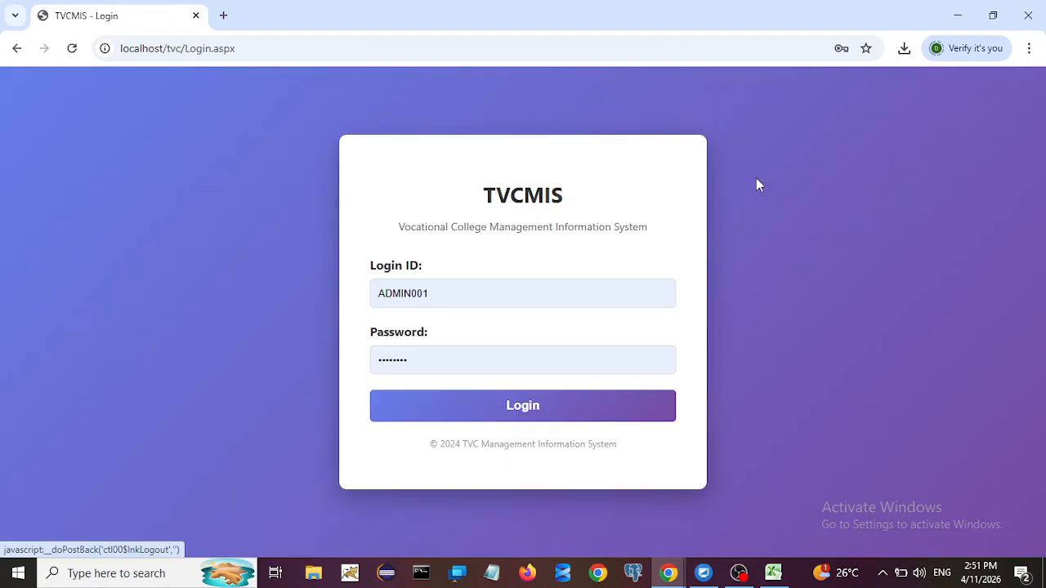
pyautogui.click(447, 290)
pyautogui.moveTo(449, 291); pyautogui.dragTo(285, 295)
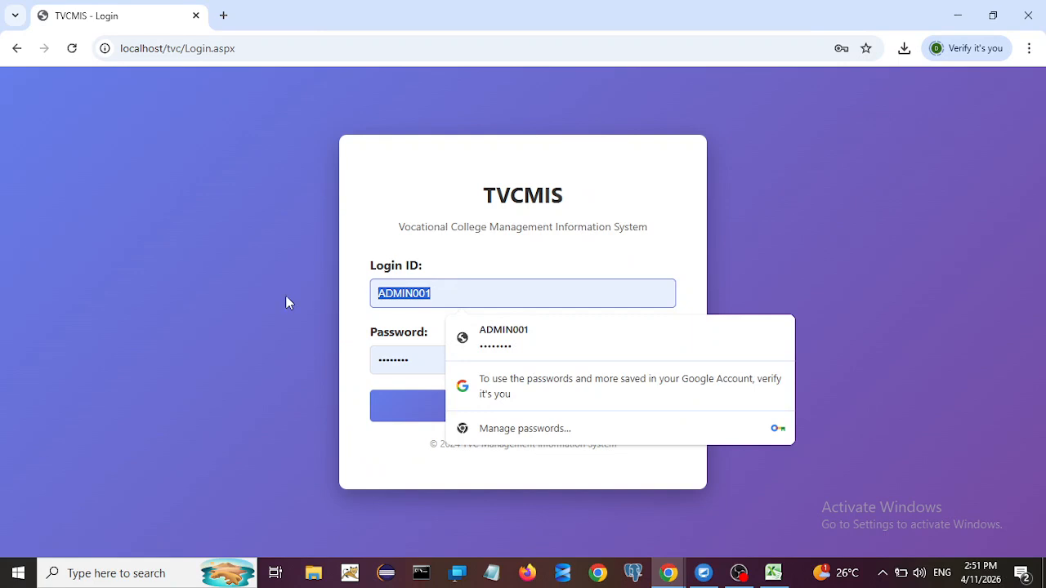
pyautogui.write('admin')
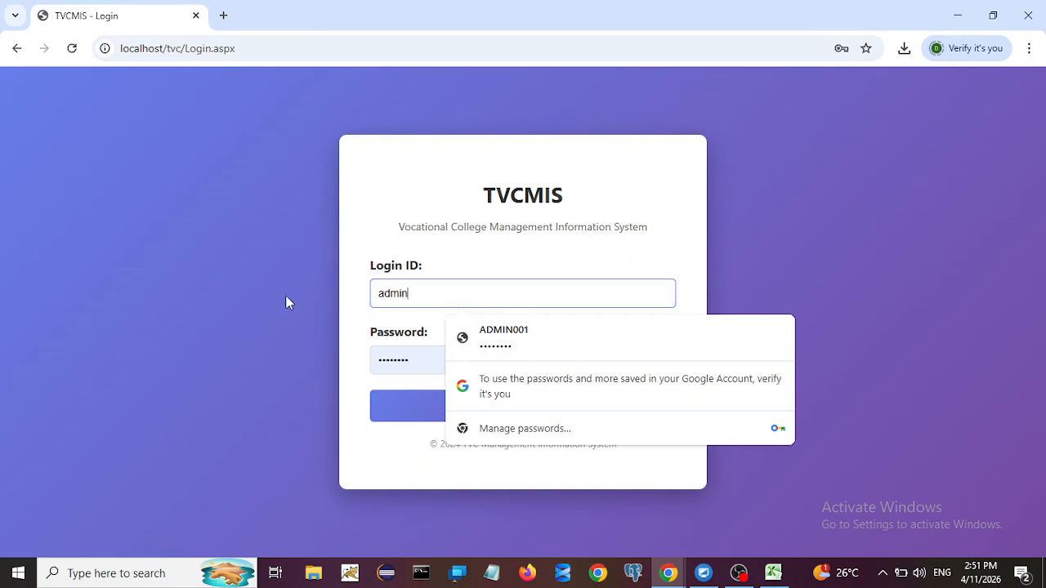
pyautogui.click(417, 367)
pyautogui.press('BackSpace')
pyautogui.press('BackSpace')
pyautogui.press('BackSpace')
pyautogui.press('BackSpace')
pyautogui.press('BackSpace')
pyautogui.press('BackSpace')
pyautogui.press('BackSpace')
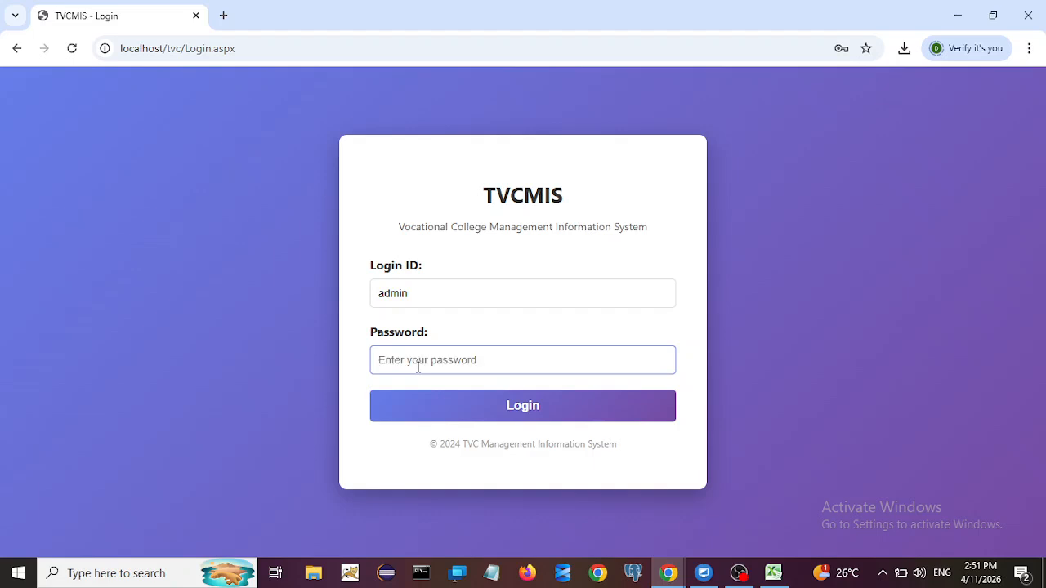
pyautogui.write('a')
pyautogui.click(477, 419)
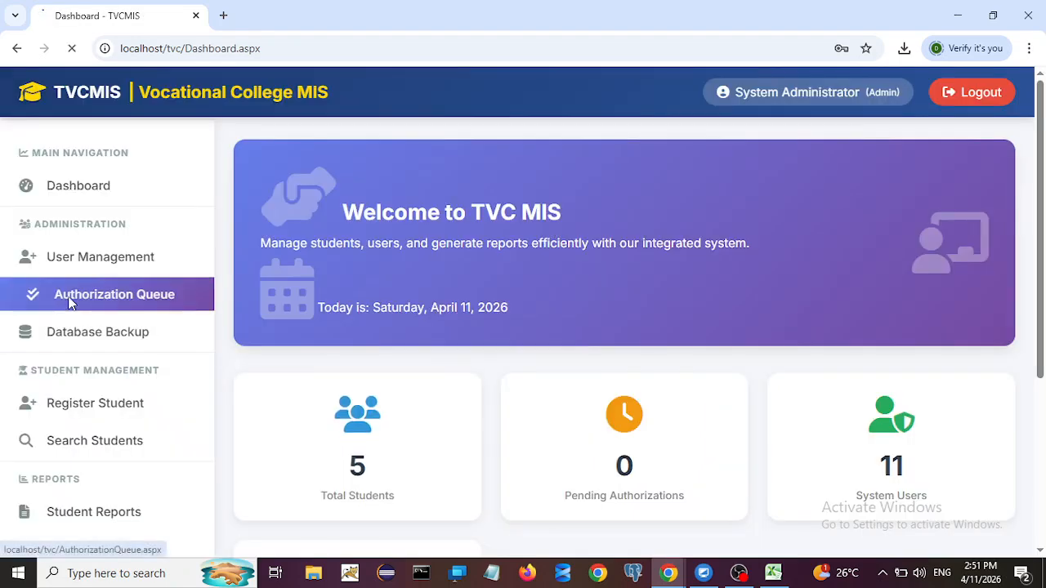
# Step: Filter the Authorization Queue to Password Reset Requests and approve the user's reset
pyautogui.click(71, 295)
pyautogui.click(431, 252)
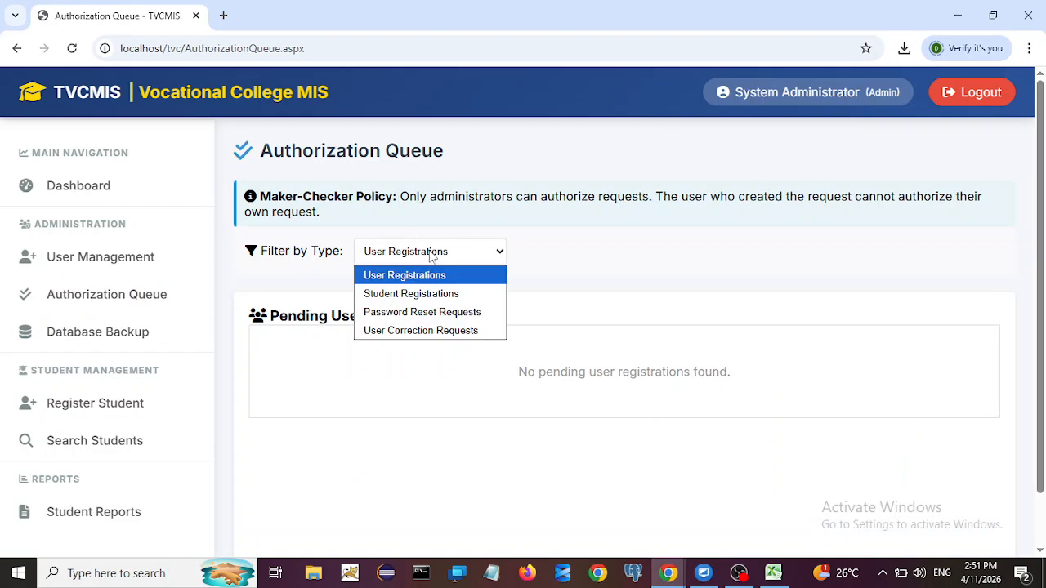
pyautogui.click(387, 317)
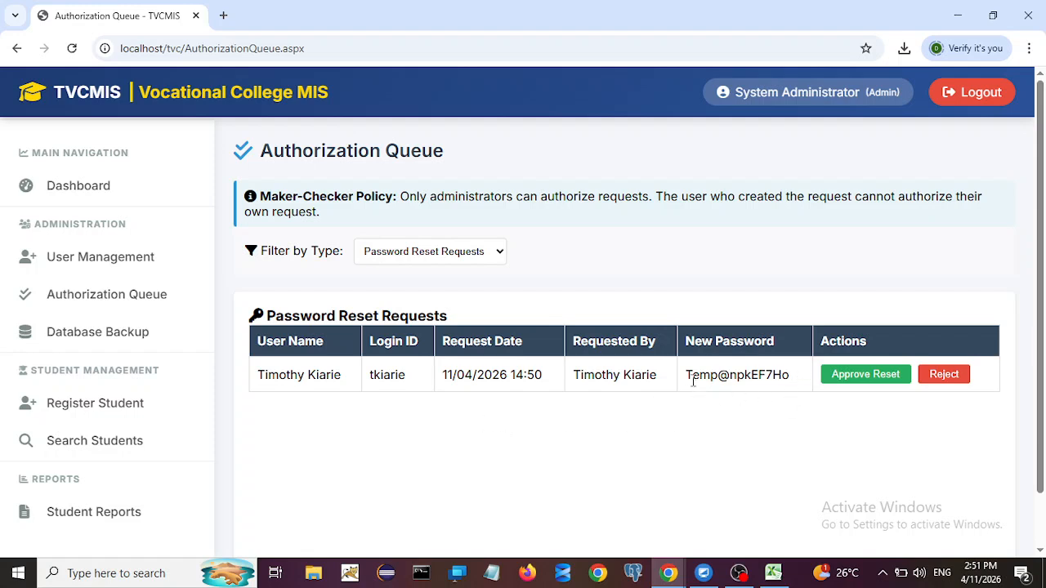
pyautogui.moveTo(687, 374); pyautogui.dragTo(789, 385)
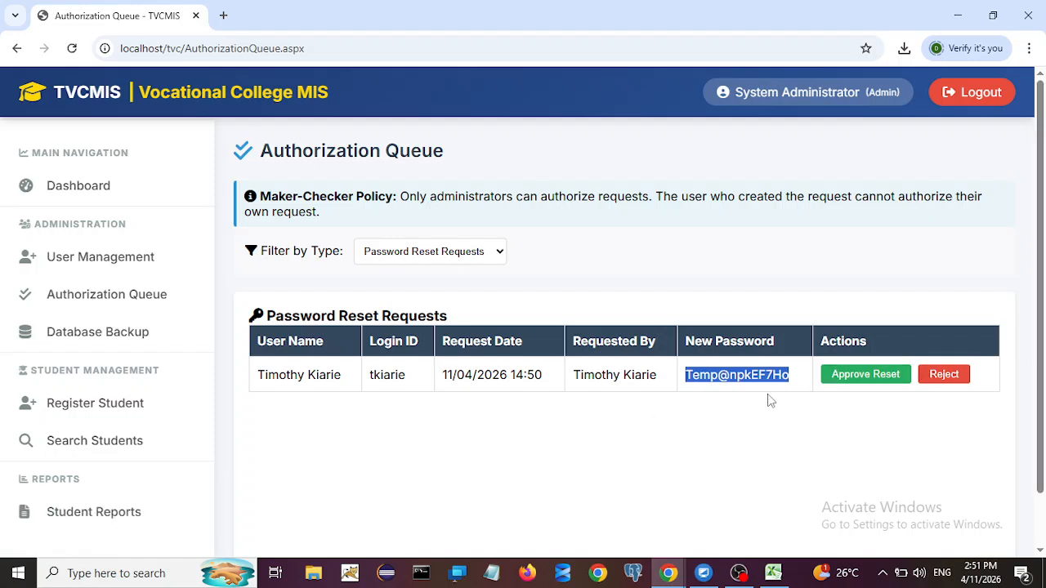
pyautogui.click(871, 383)
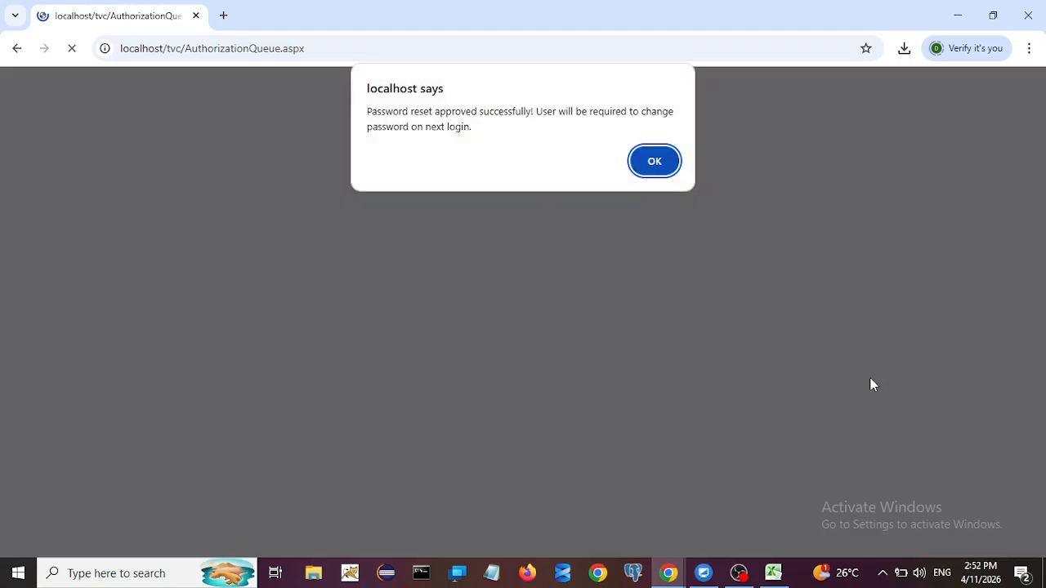
pyautogui.click(654, 167)
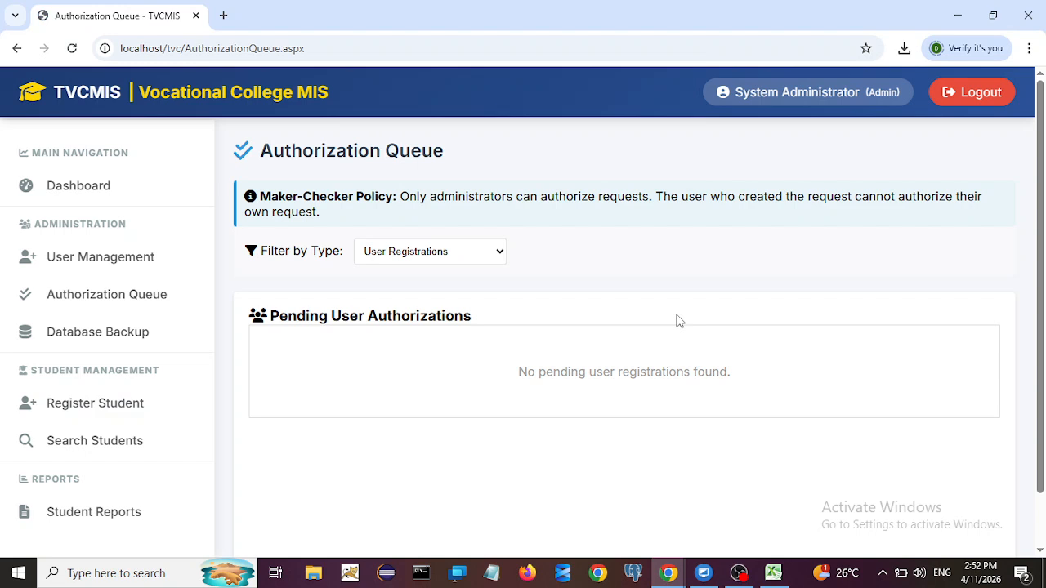
# Step: Log out and sign in as the promoted user with the pasted temporary password
pyautogui.click(954, 99)
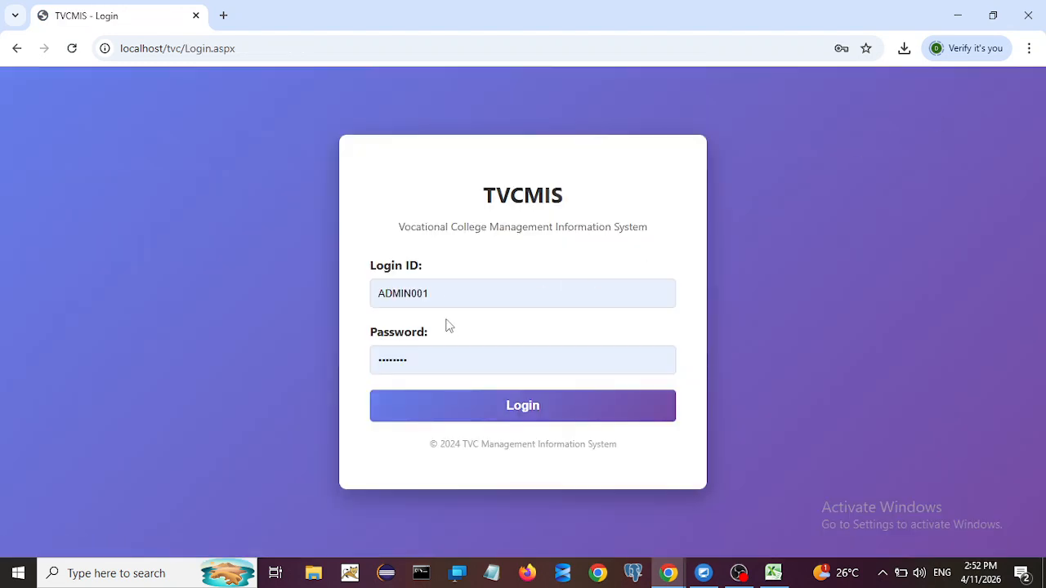
pyautogui.click(432, 285)
pyautogui.hotkey('ctrl', 'a')
pyautogui.write('t')
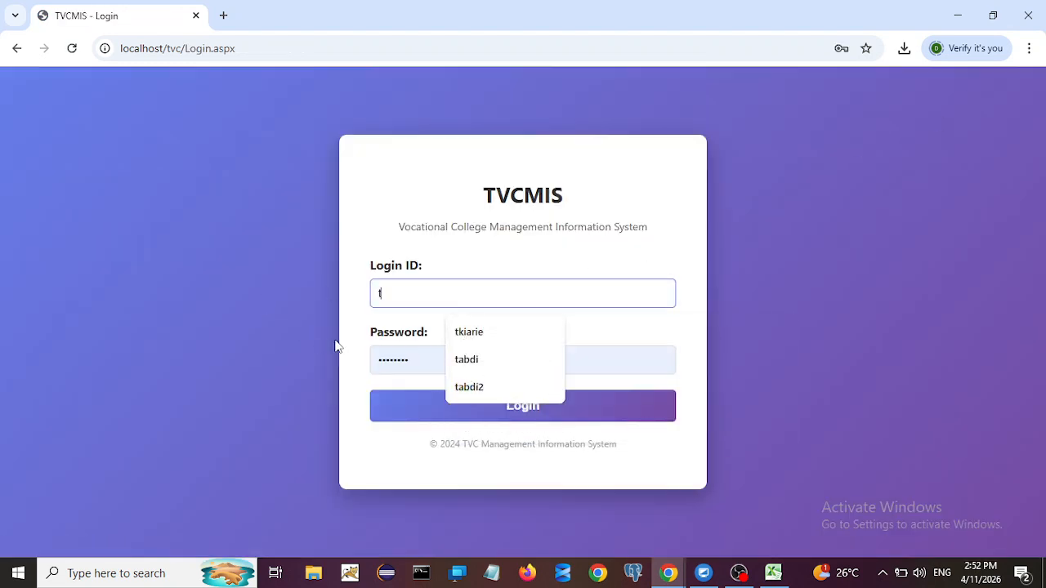
pyautogui.click(477, 333)
pyautogui.press('Tab')
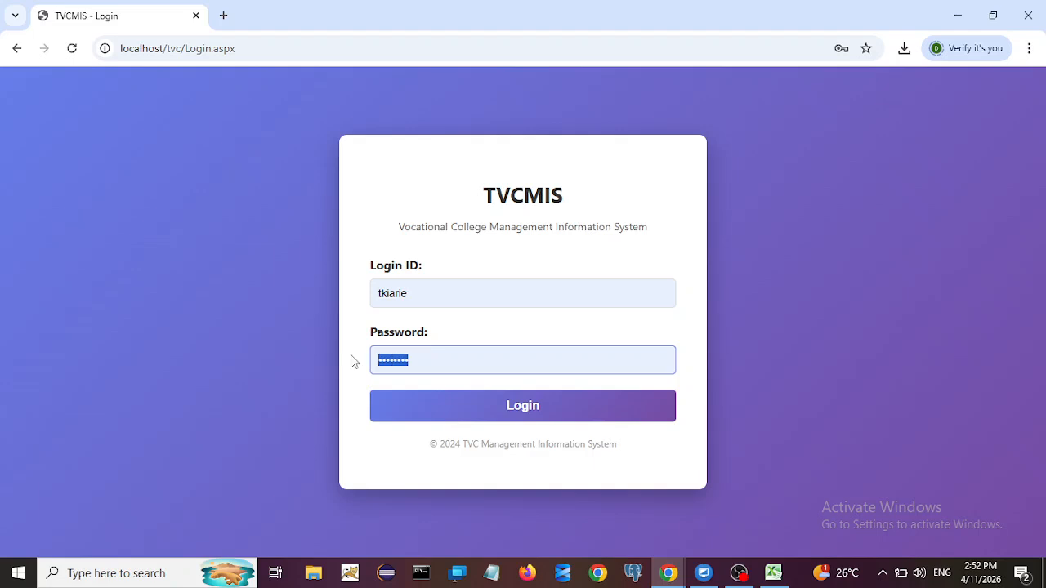
pyautogui.hotkey('ctrl', 'v')
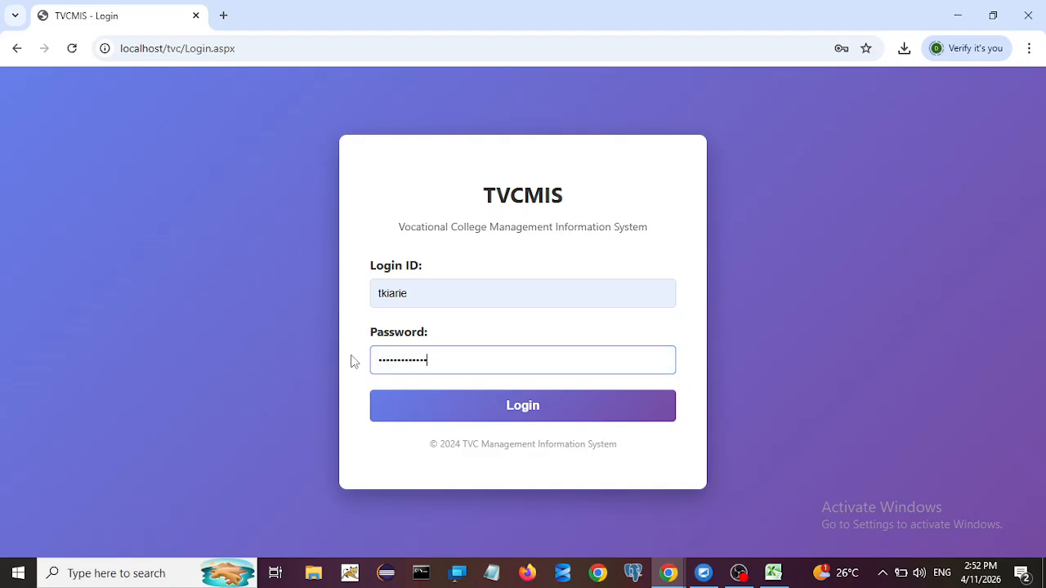
pyautogui.click(464, 406)
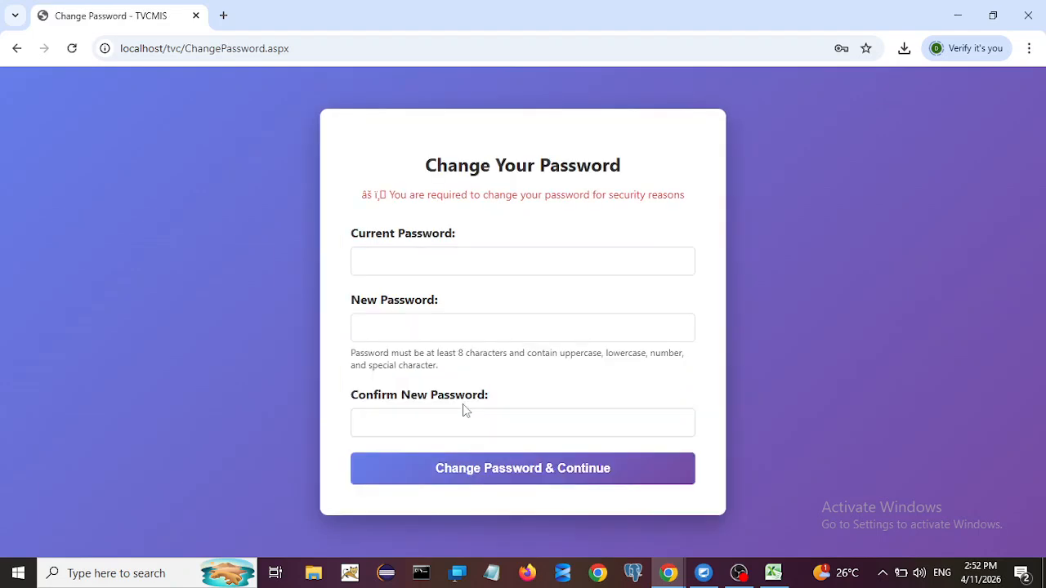
# Step: Enter the temporary password as current, set and confirm a new password, and submit
pyautogui.click(402, 263)
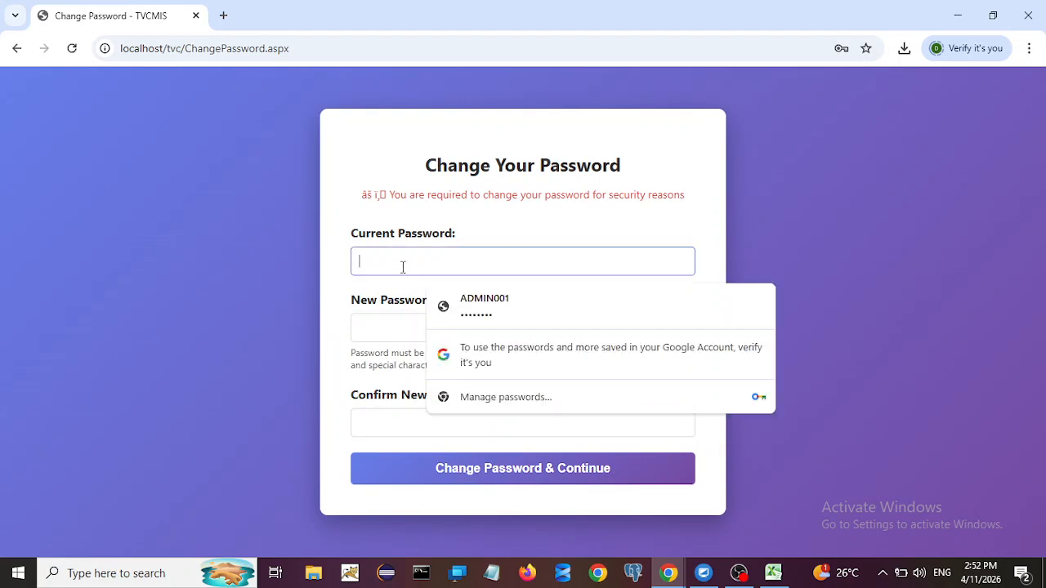
pyautogui.hotkey('ctrl', 'v')
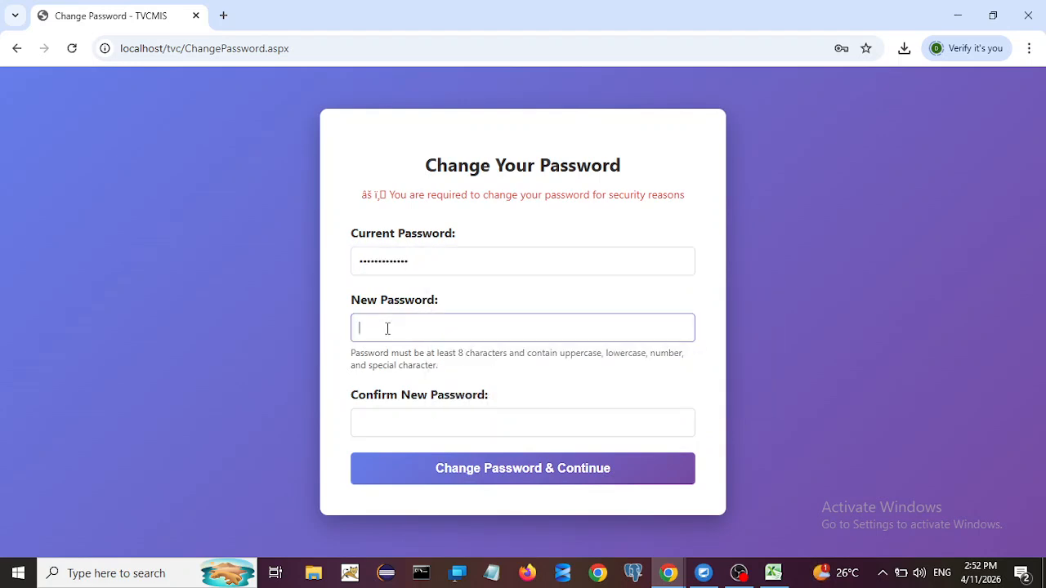
pyautogui.click(387, 329)
pyautogui.write('••••')
pyautogui.press('BackSpace')
pyautogui.press('BackSpace')
pyautogui.press('BackSpace')
pyautogui.press('BackSpace')
pyautogui.write('••••')
pyautogui.click(390, 420)
pyautogui.write('•')
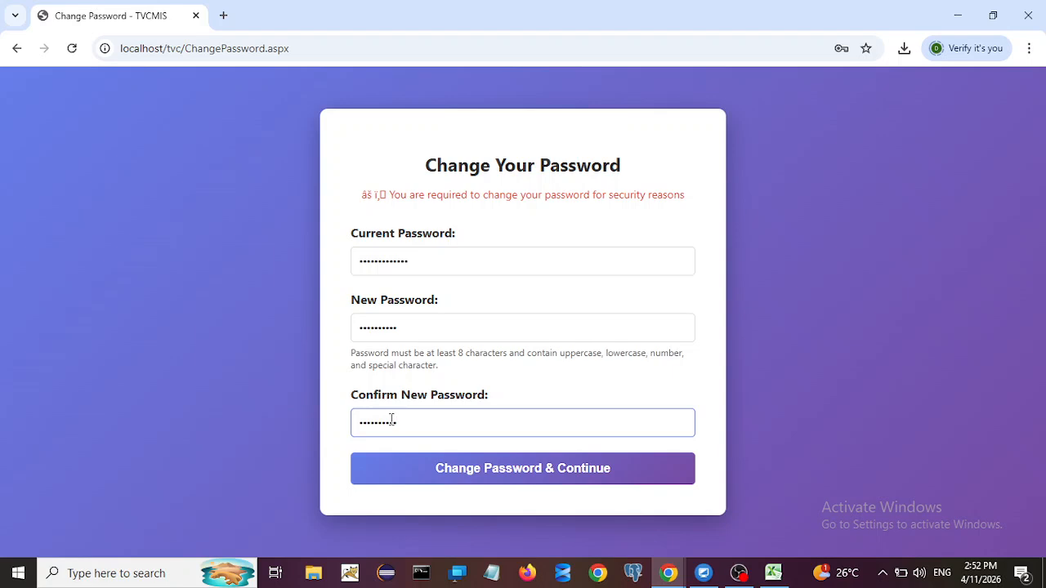
pyautogui.click(445, 474)
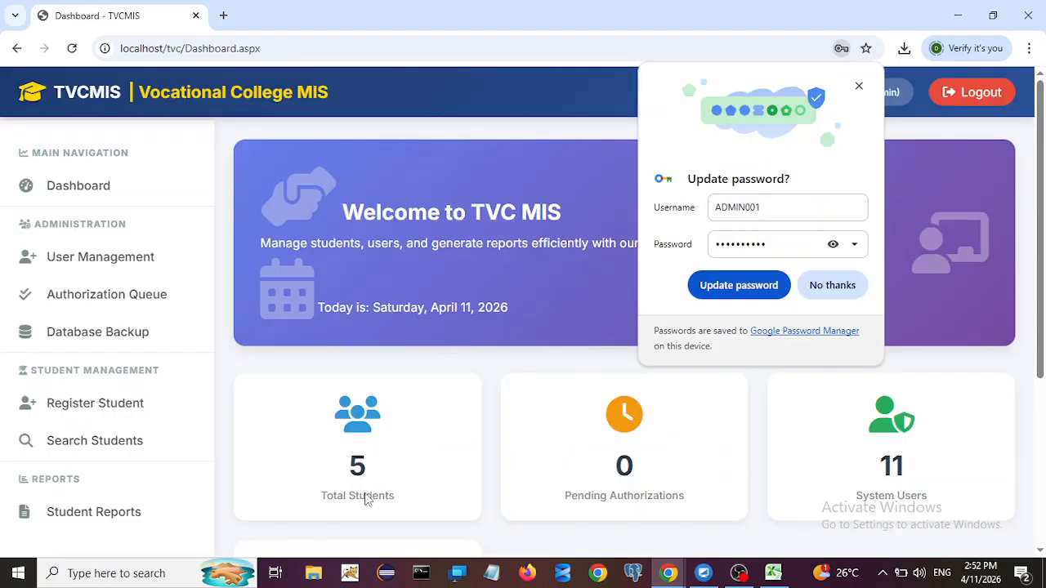
# Step: Decline Chrome's offer to save the password and scroll through the dashboard
pyautogui.click(832, 286)
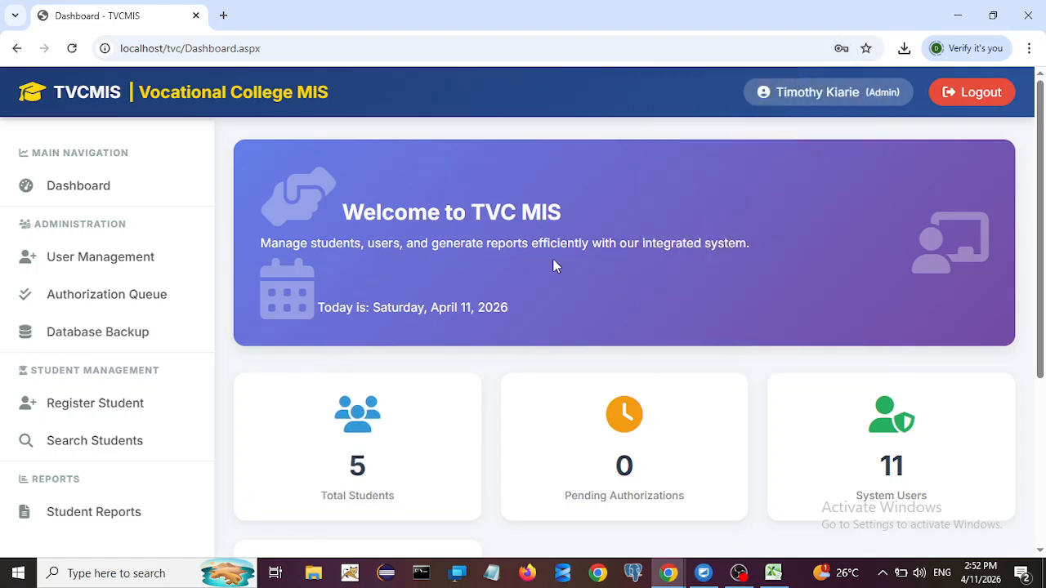
pyautogui.scroll(-2, 609, 290)
pyautogui.scroll(-2, 866, 204)
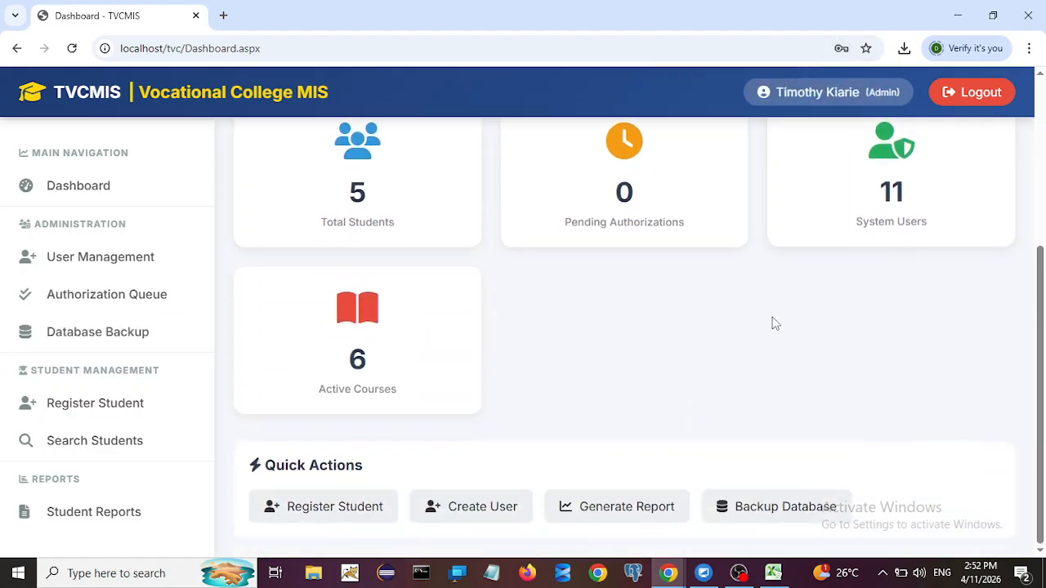
pyautogui.scroll(1, 777, 323)
pyautogui.scroll(3, 858, 229)
# Step: Log out and sign back in as the promoted user with the new password
pyautogui.click(961, 104)
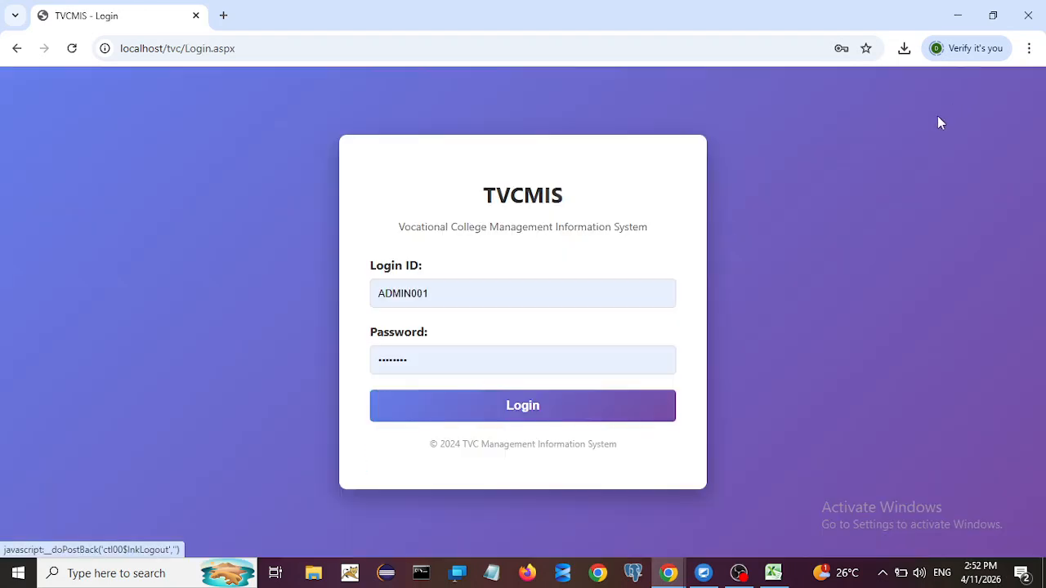
pyautogui.click(458, 287)
pyautogui.moveTo(457, 287); pyautogui.dragTo(268, 294)
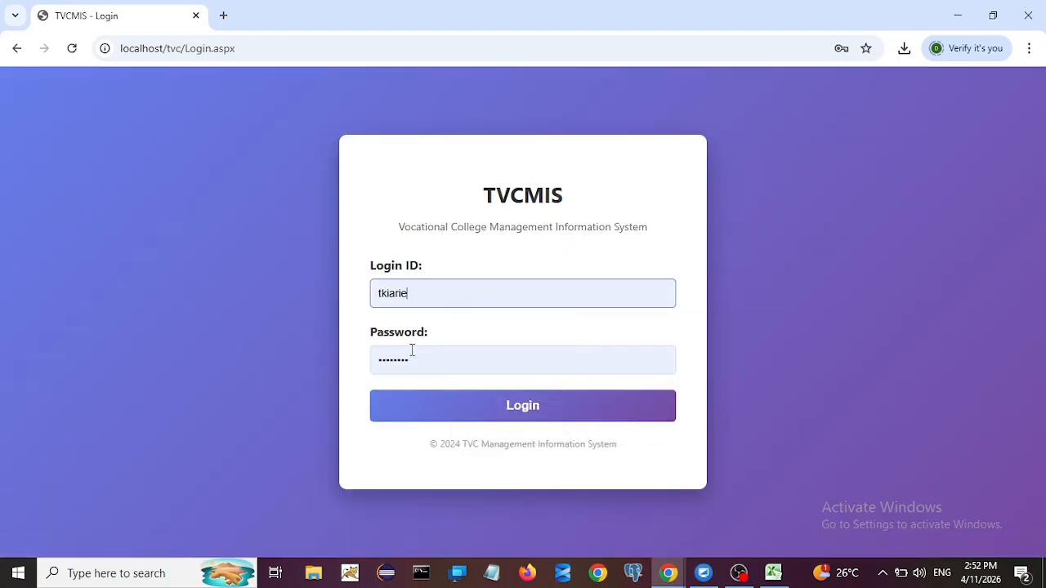
pyautogui.click(412, 350)
pyautogui.hotkey('ctrl', 'a')
pyautogui.press('BackSpace')
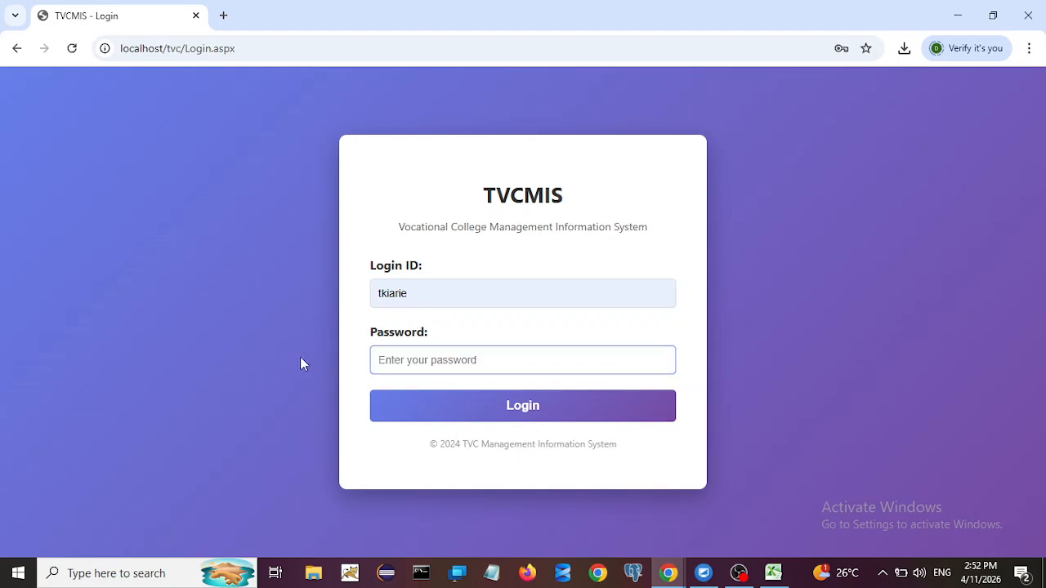
pyautogui.write('*********')
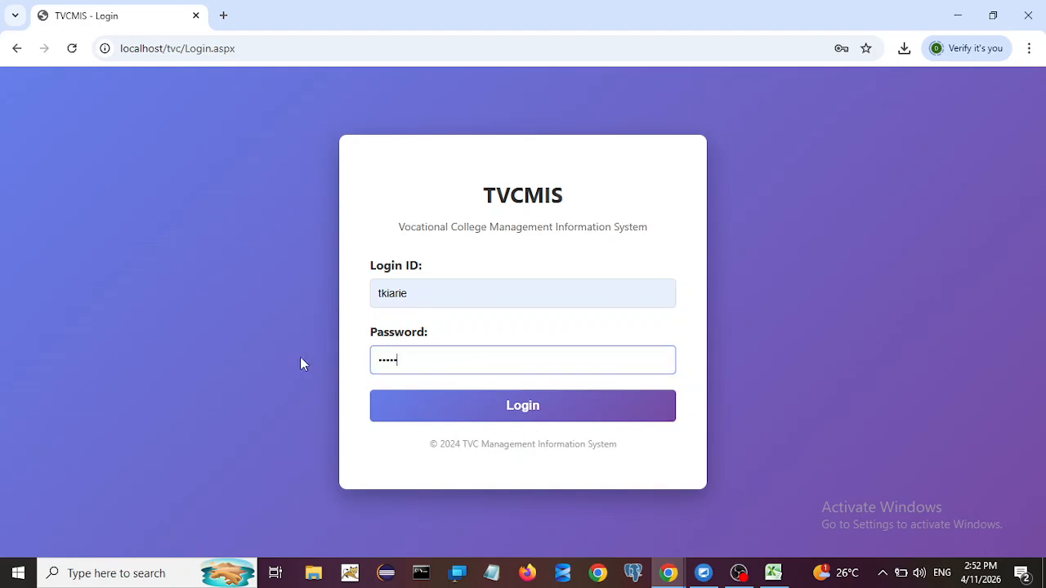
pyautogui.write('*')
pyautogui.click(454, 415)
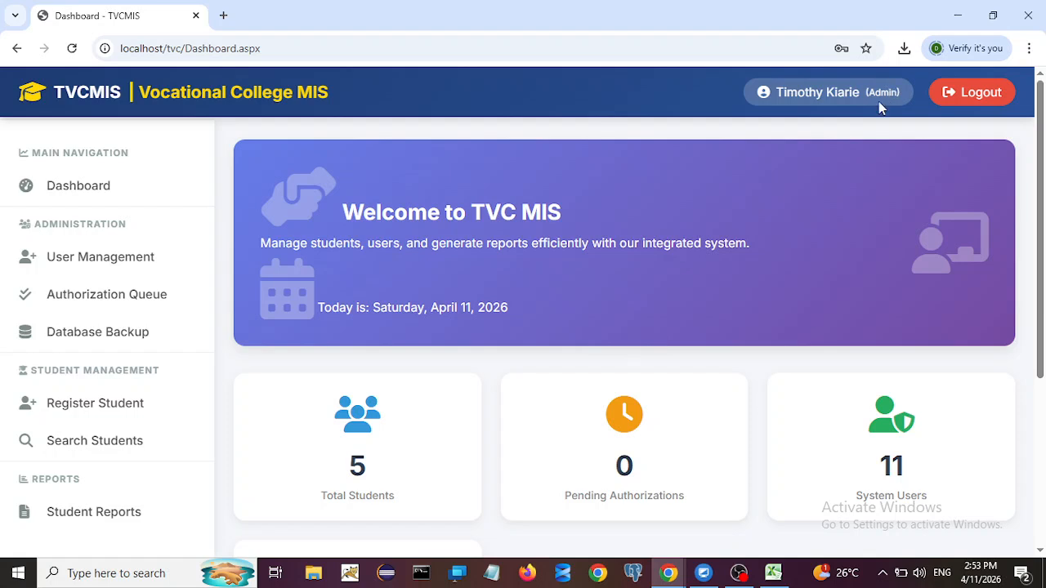
pyautogui.scroll(-3, 409, 384)
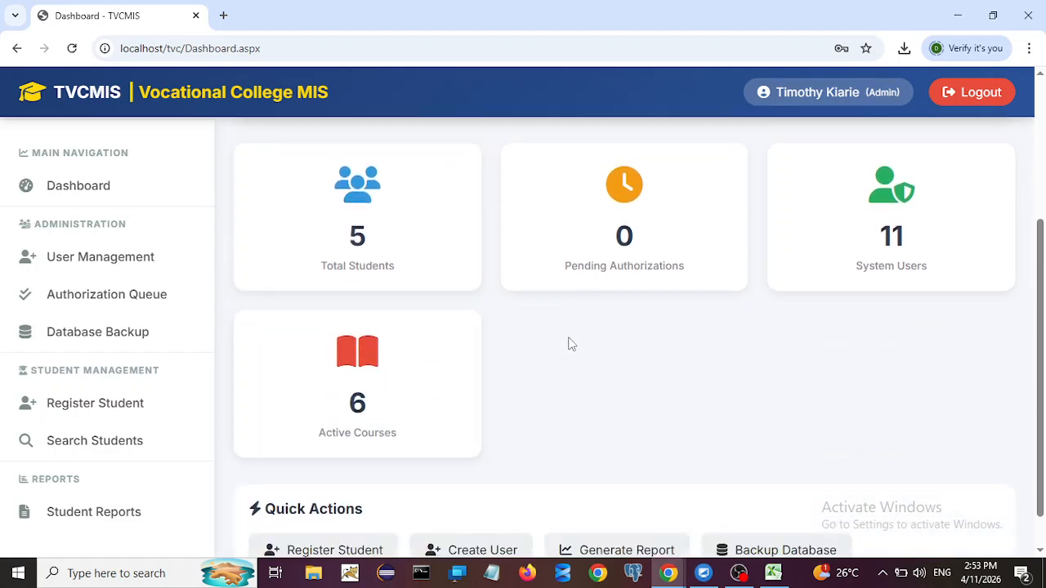
pyautogui.scroll(2, 572, 344)
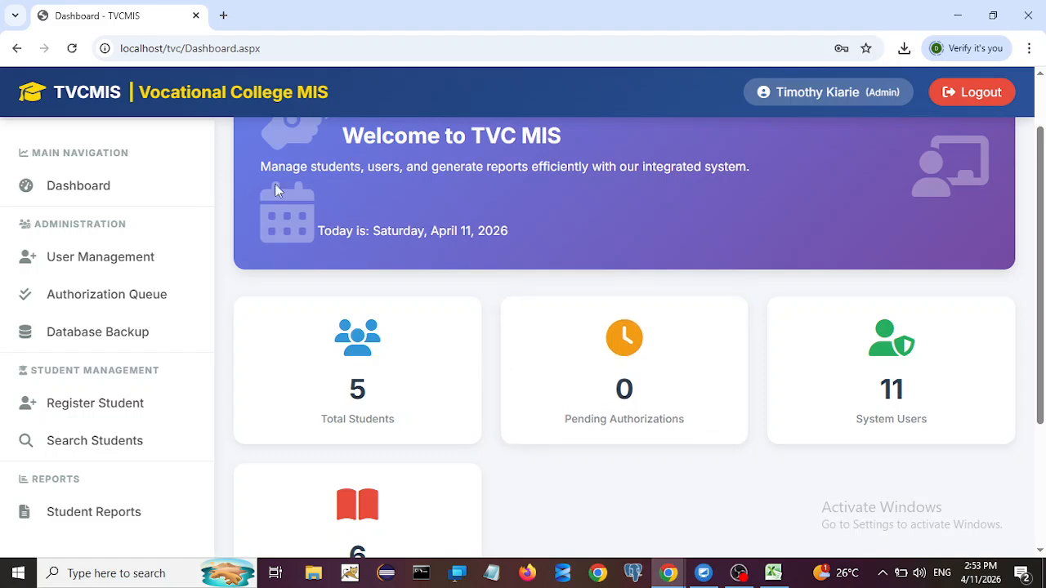
# Step: Create a TVCMIS backup now, dismiss the success message, and select the C:\Databackups path
pyautogui.click(117, 334)
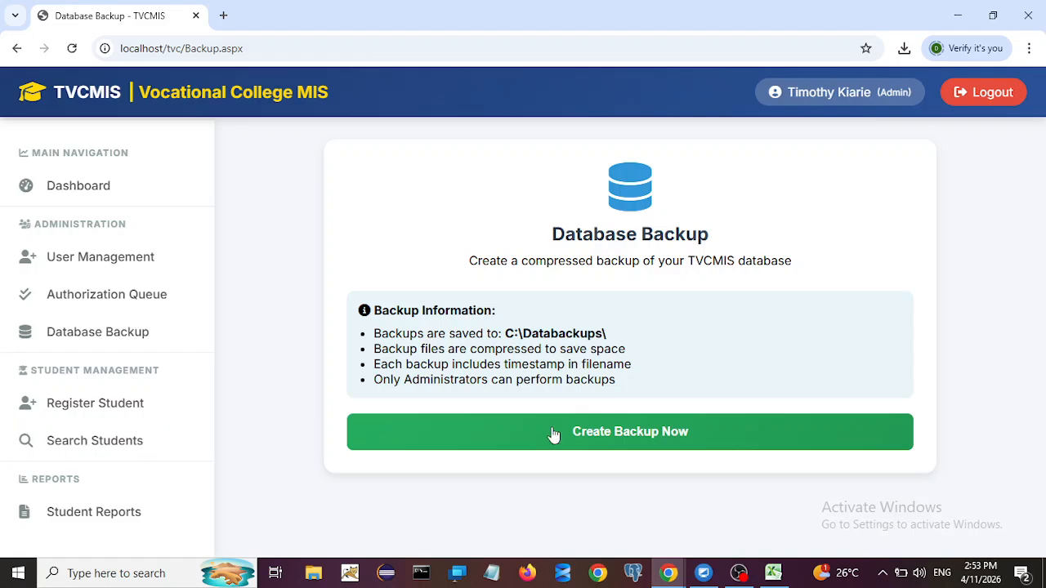
pyautogui.click(606, 438)
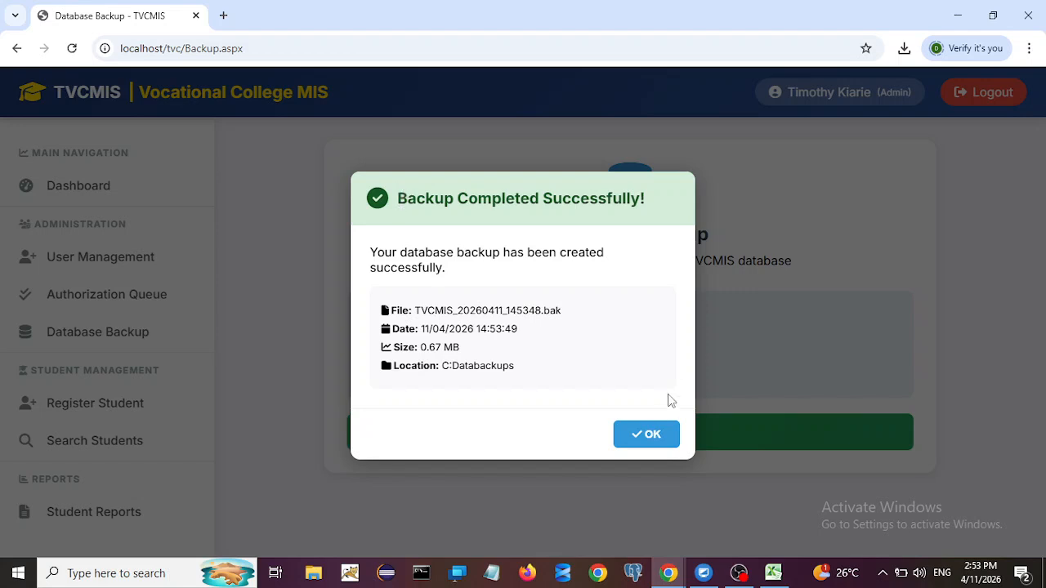
pyautogui.click(650, 436)
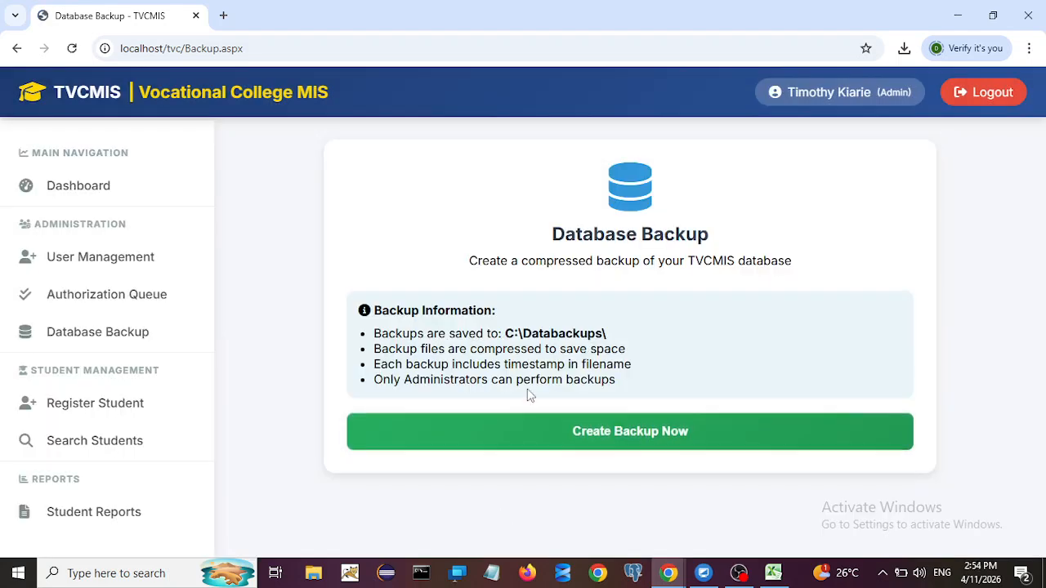
pyautogui.moveTo(506, 335); pyautogui.dragTo(614, 342)
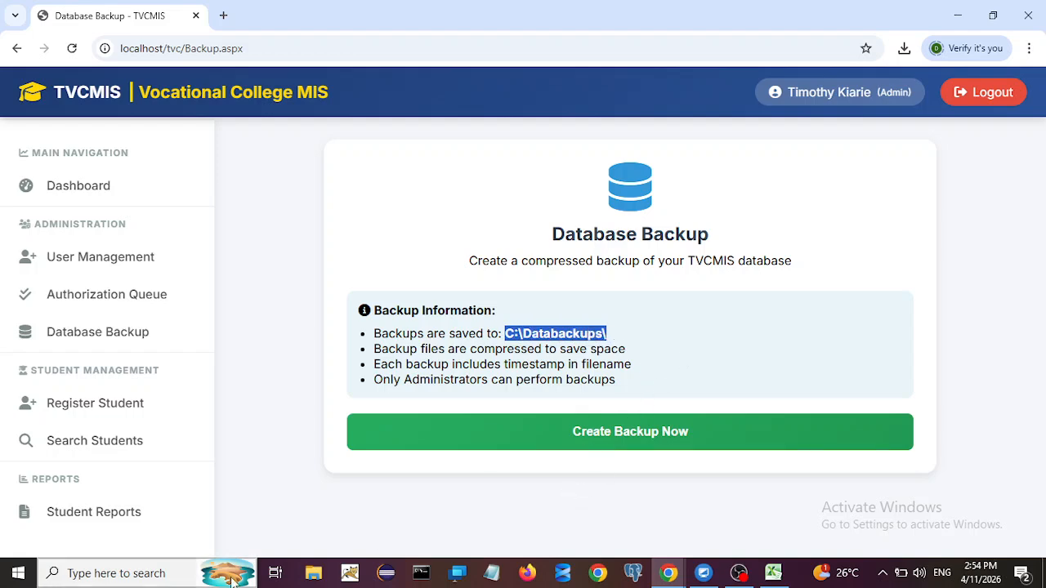
# Step: Browse to C:\Databackups and sort by date modified to find TVCMIS_20260411_145348.bak
pyautogui.click(313, 574)
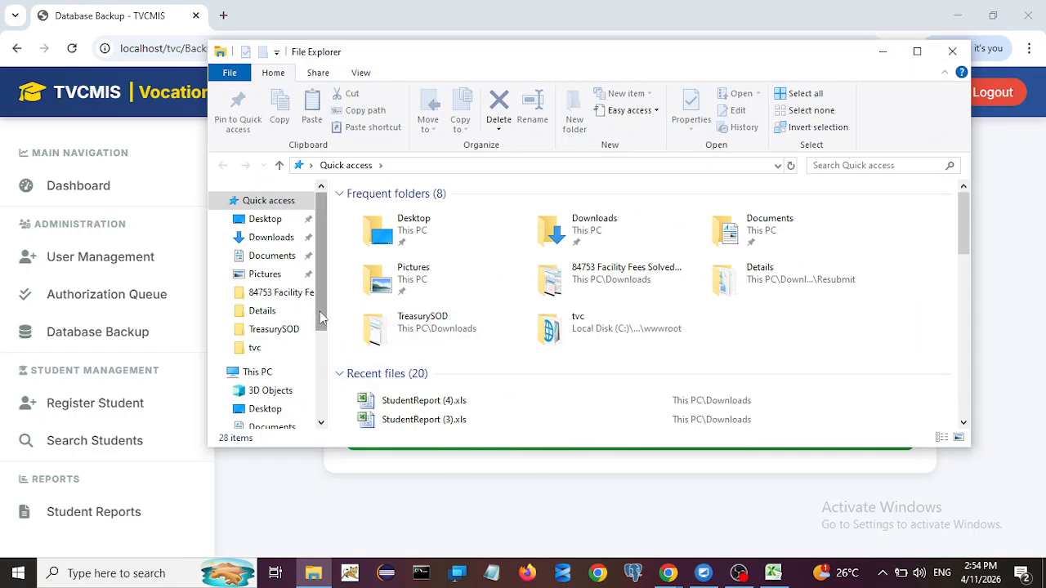
pyautogui.click(256, 372)
pyautogui.doubleClick(438, 379)
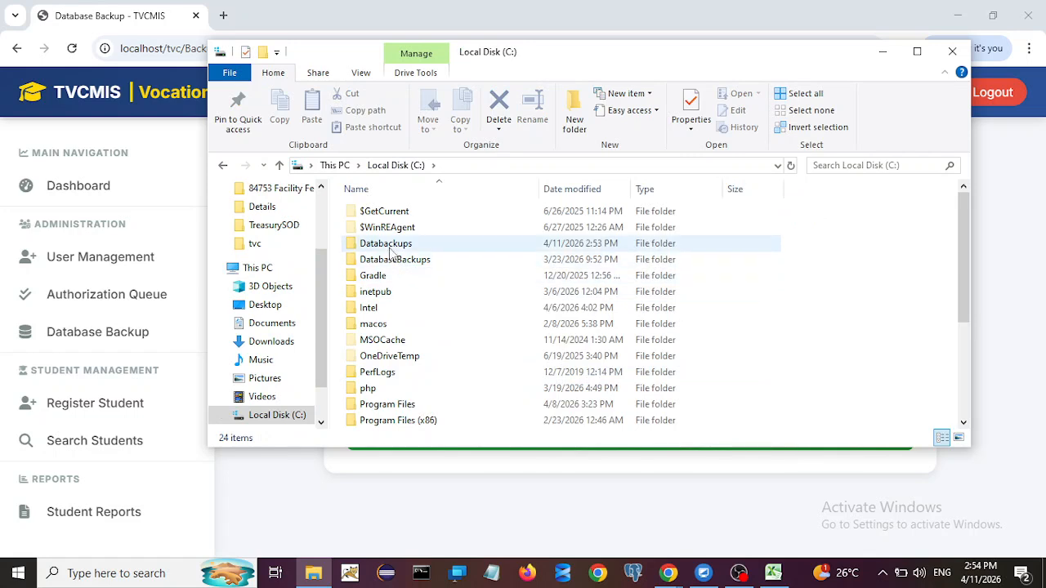
pyautogui.doubleClick(388, 240)
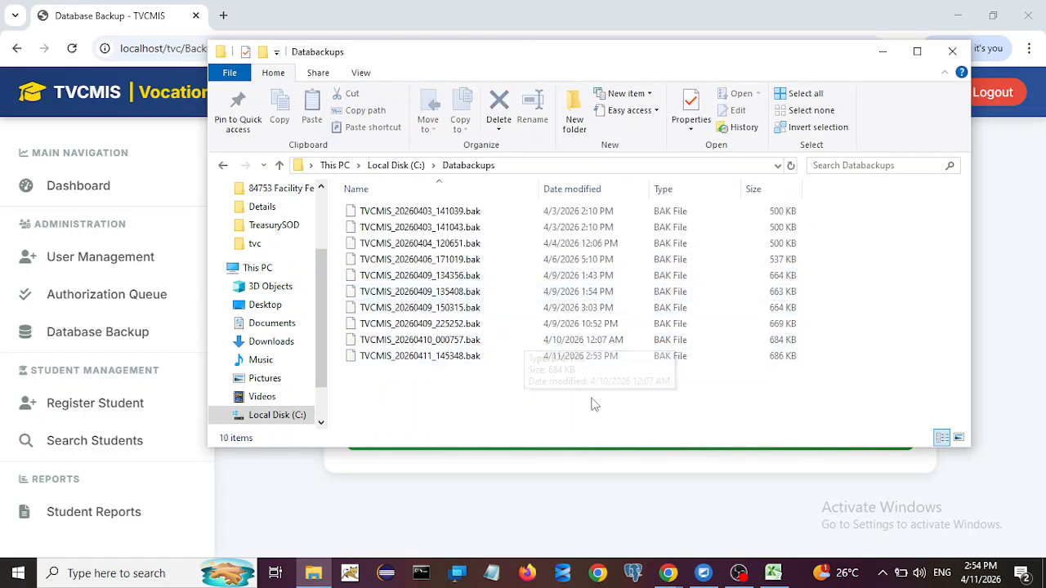
pyautogui.click(430, 363)
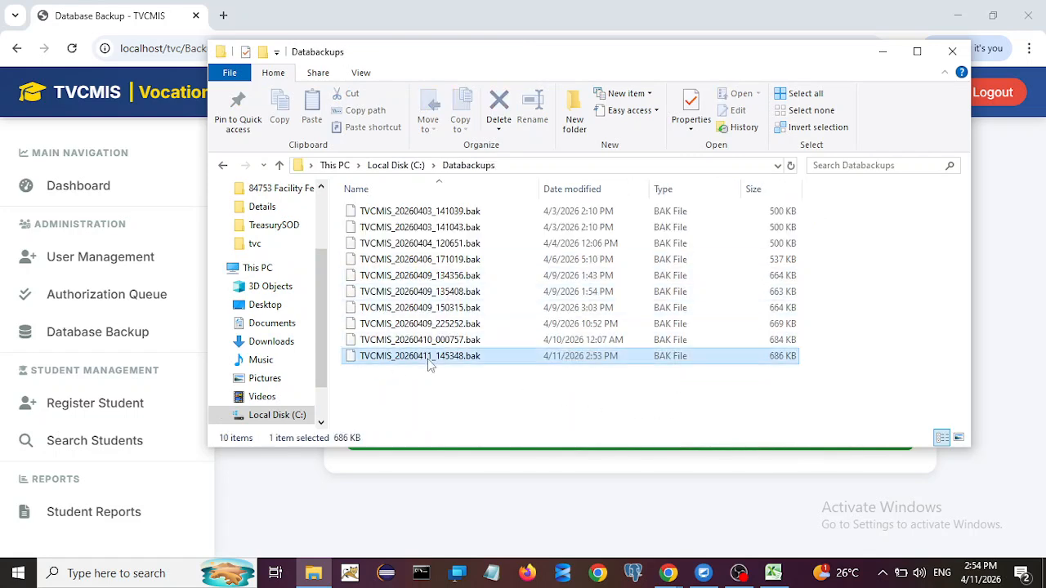
pyautogui.click(565, 188)
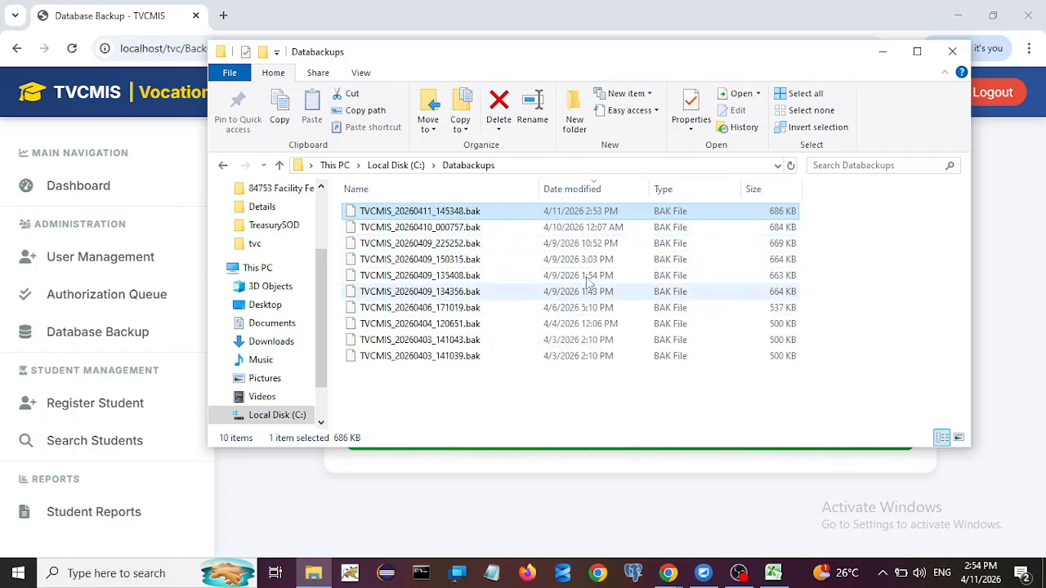
# Step: Close File Explorer and review the dashboard's 5 students, 0 pending authorizations, 11 users
pyautogui.click(951, 52)
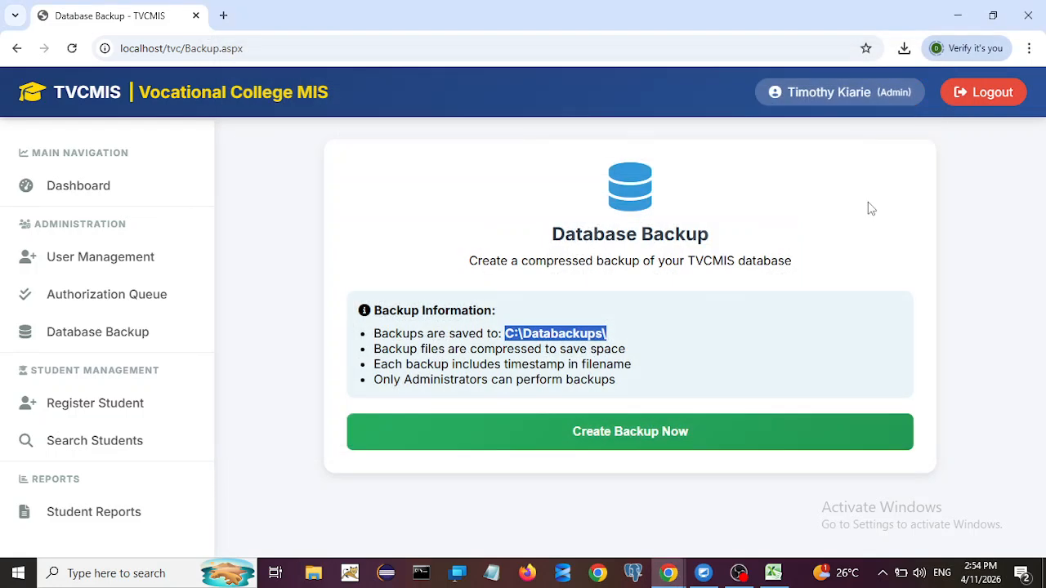
pyautogui.click(121, 194)
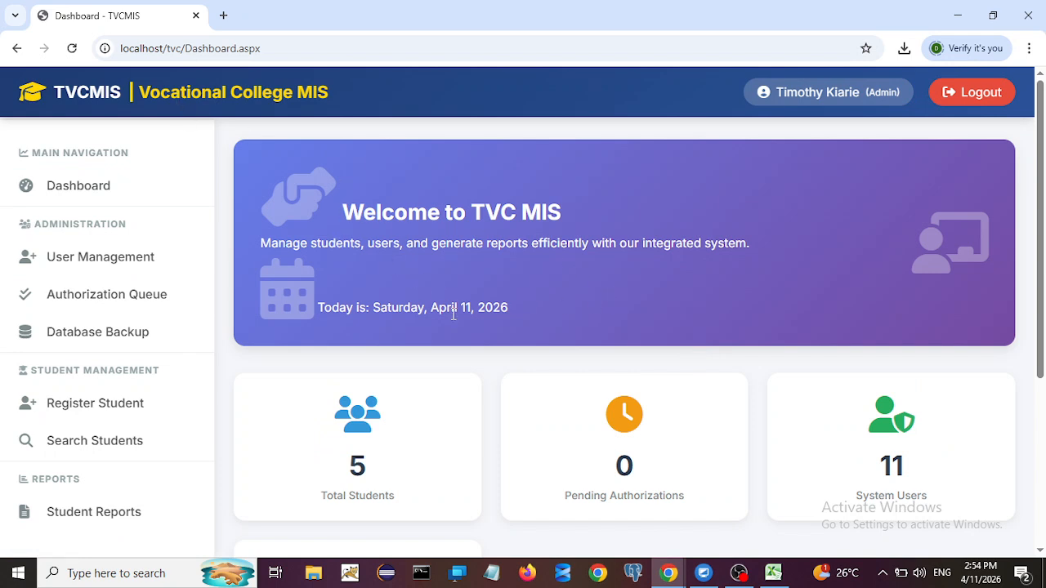
pyautogui.scroll(-3, 573, 335)
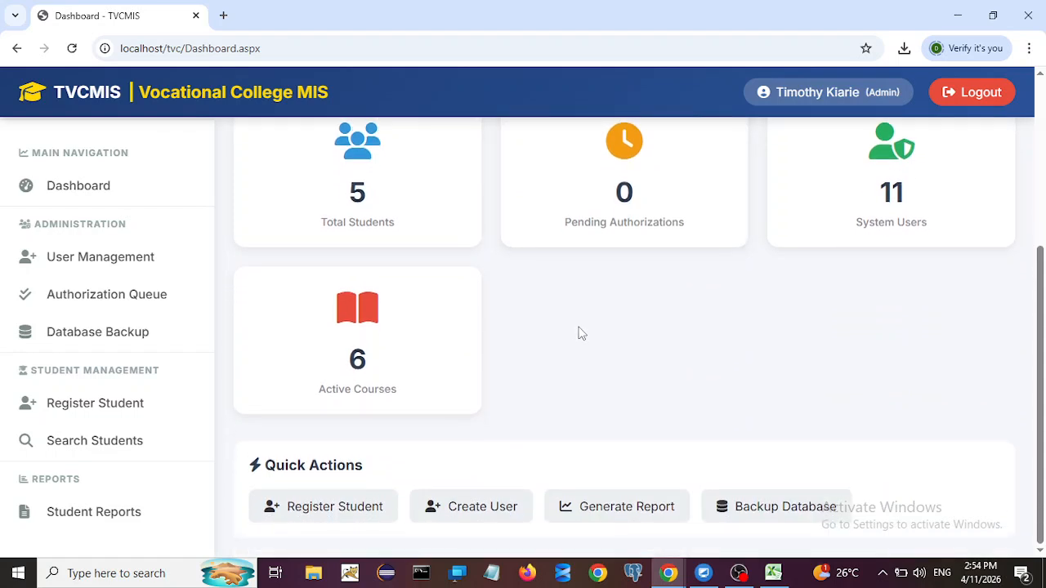
pyautogui.scroll(3, 567, 343)
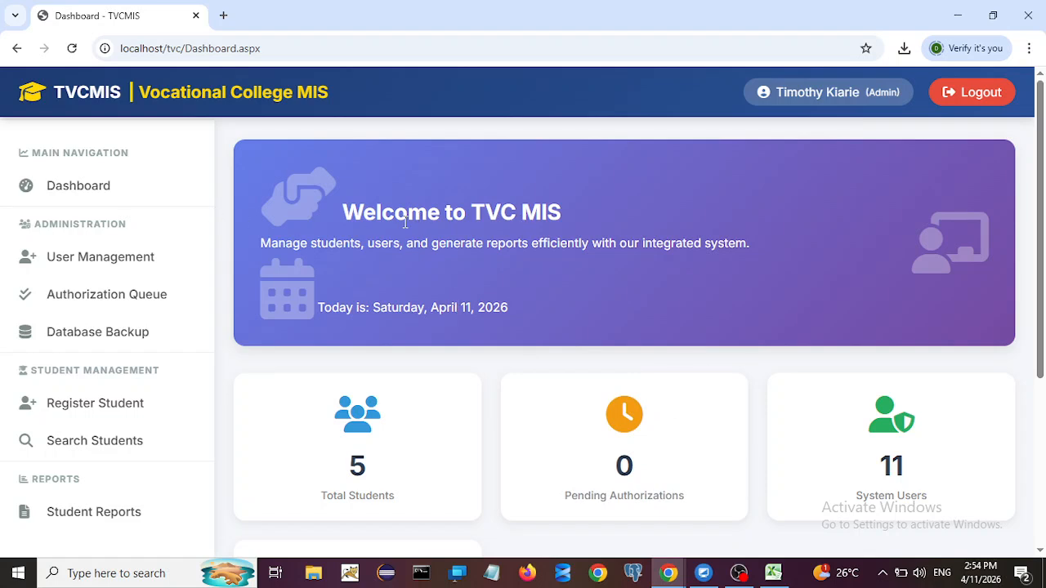
pyautogui.scroll(-3, 404, 222)
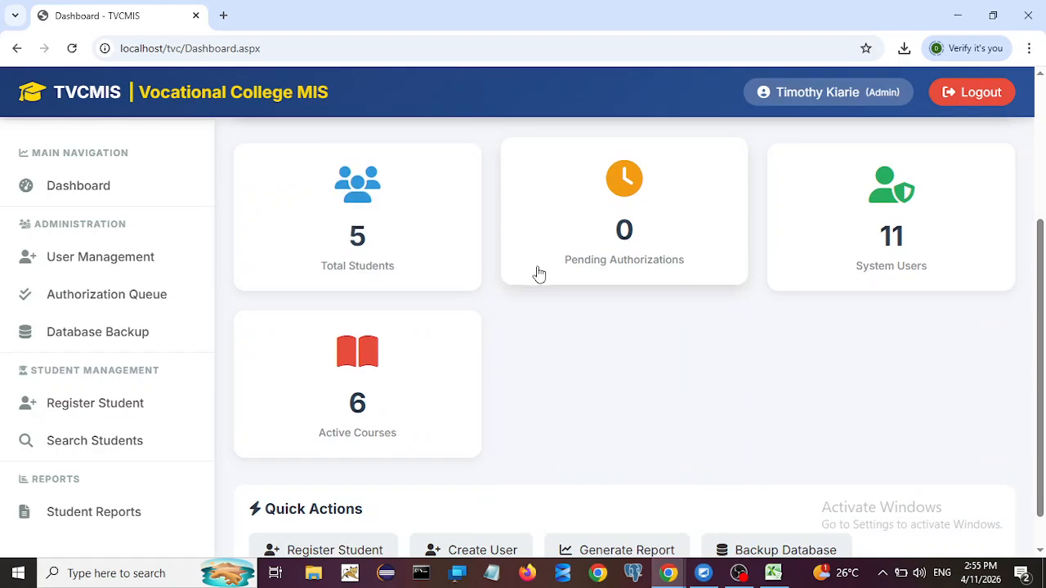